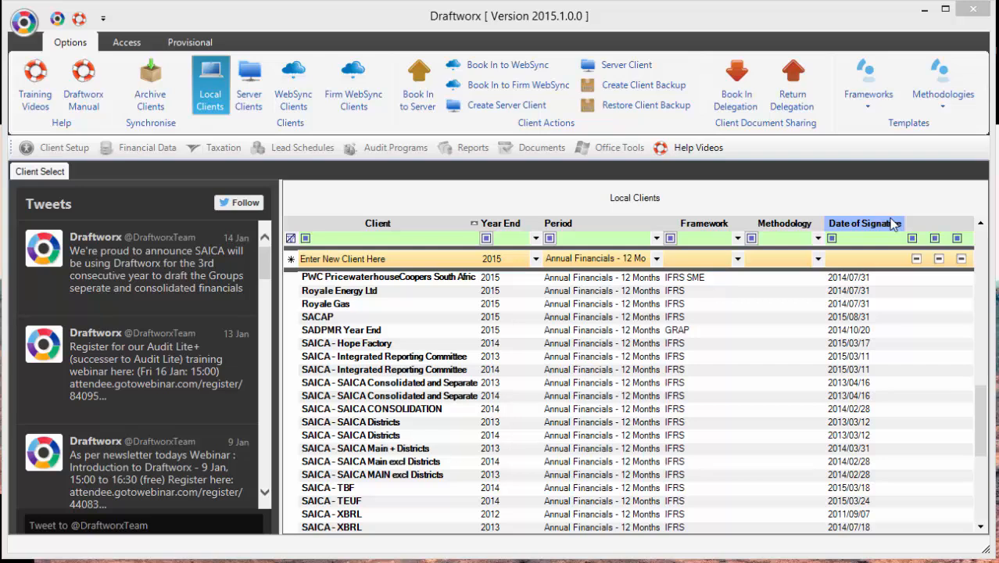
Step: Show the Frameworks template list under Templates in the Options ribbon
click(865, 88)
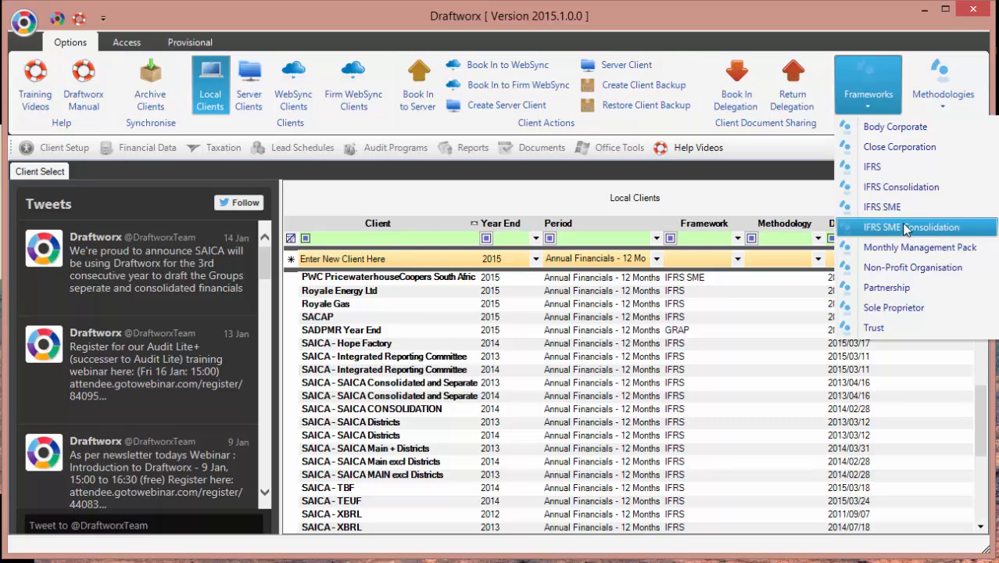
Step: View the Methodologies template list, then dismiss it to leave only Local Clients
click(945, 105)
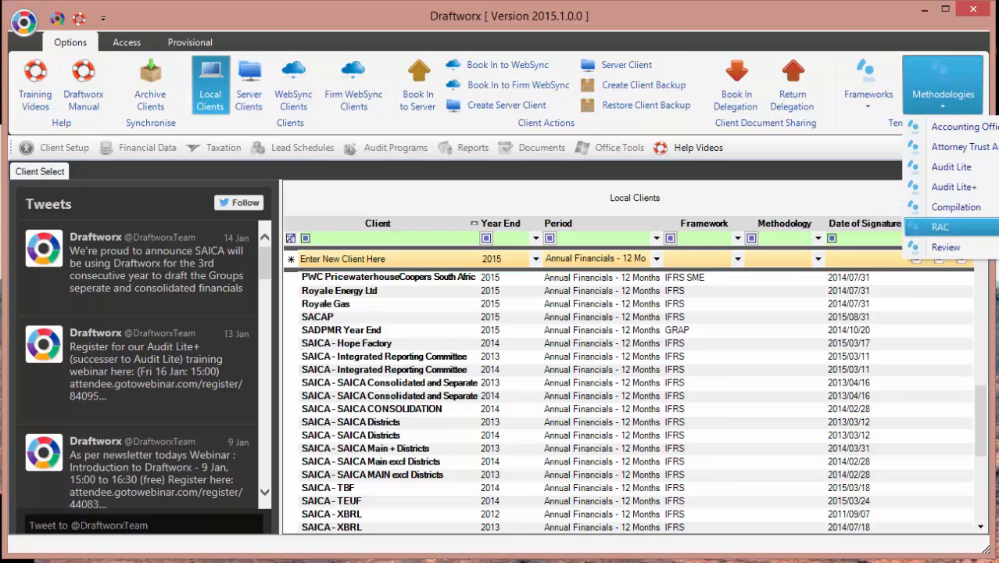
click(501, 200)
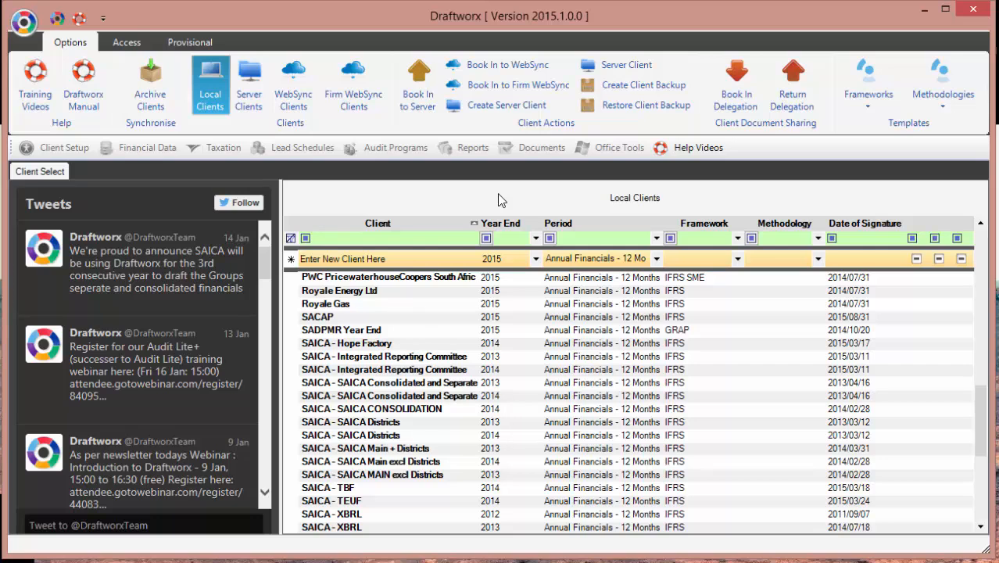
Step: Add local client 'Sage Overview' with period Annual Financials - 12 Months
click(212, 95)
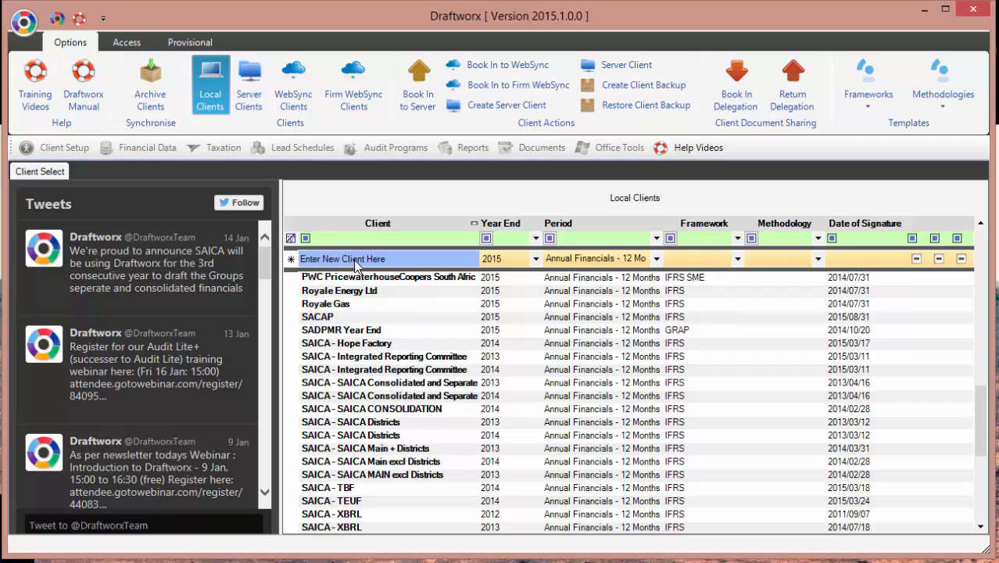
click(355, 260)
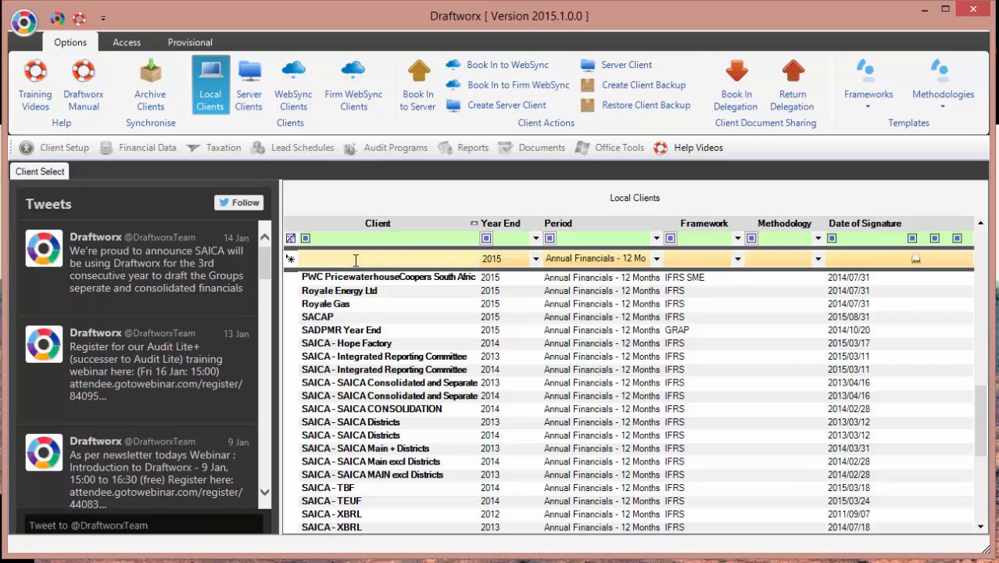
text(Sage Over)
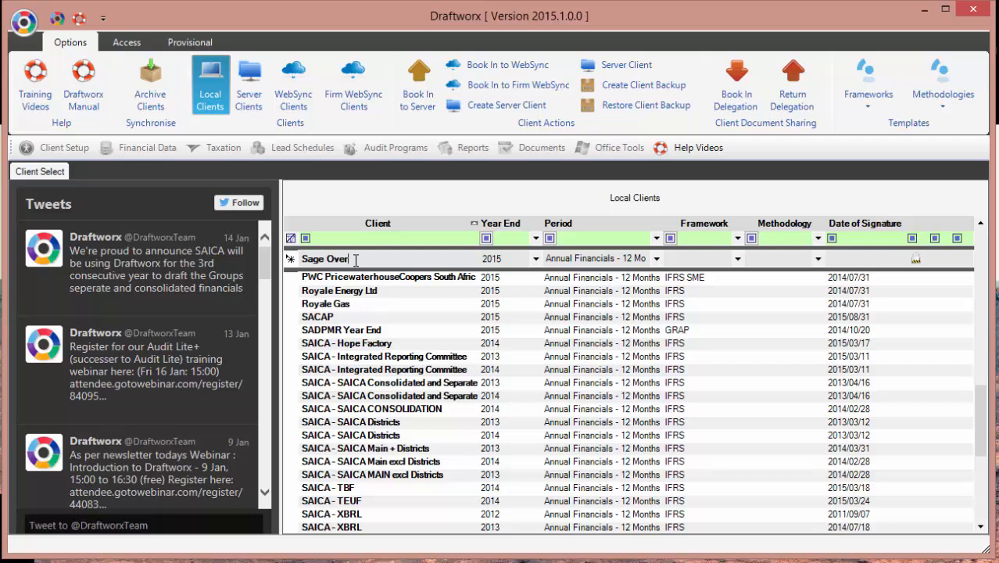
text(view)
click(657, 259)
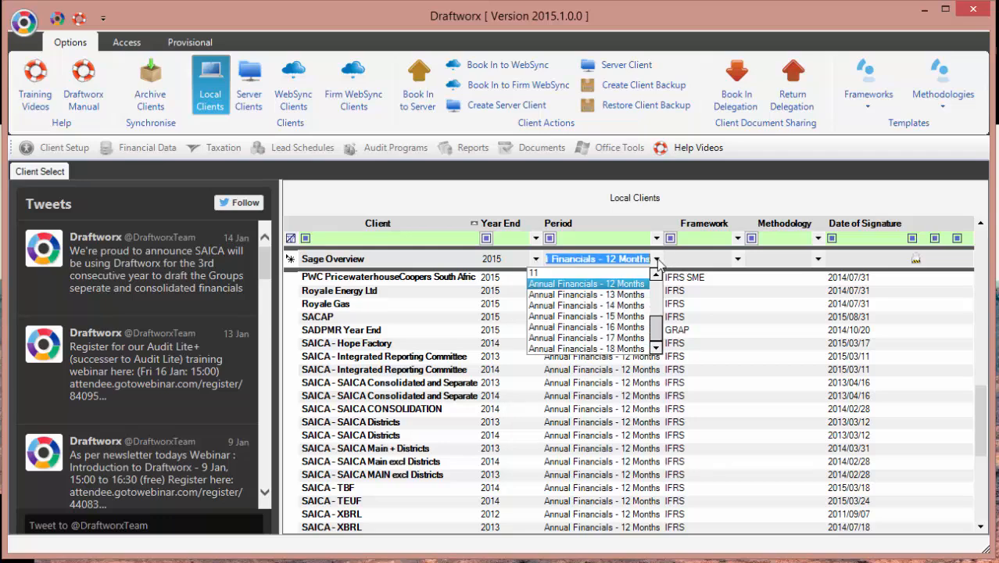
mouse_move(657, 325)
mouse_down()
mouse_move(659, 307)
mouse_move(658, 316)
mouse_up()
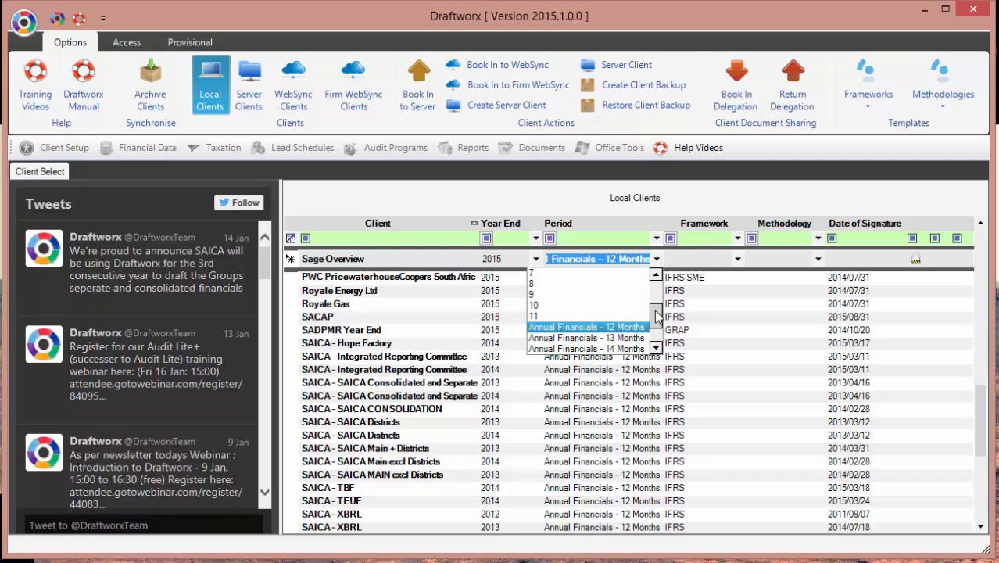
click(598, 328)
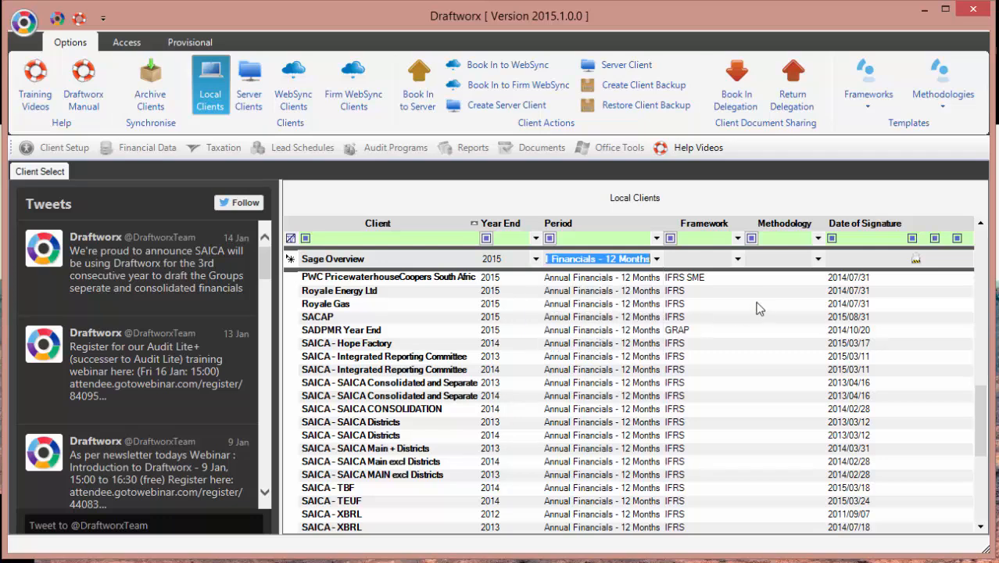
Step: Give Sage Overview the IFRS SME framework and Compilation methodology, then create the client
click(738, 259)
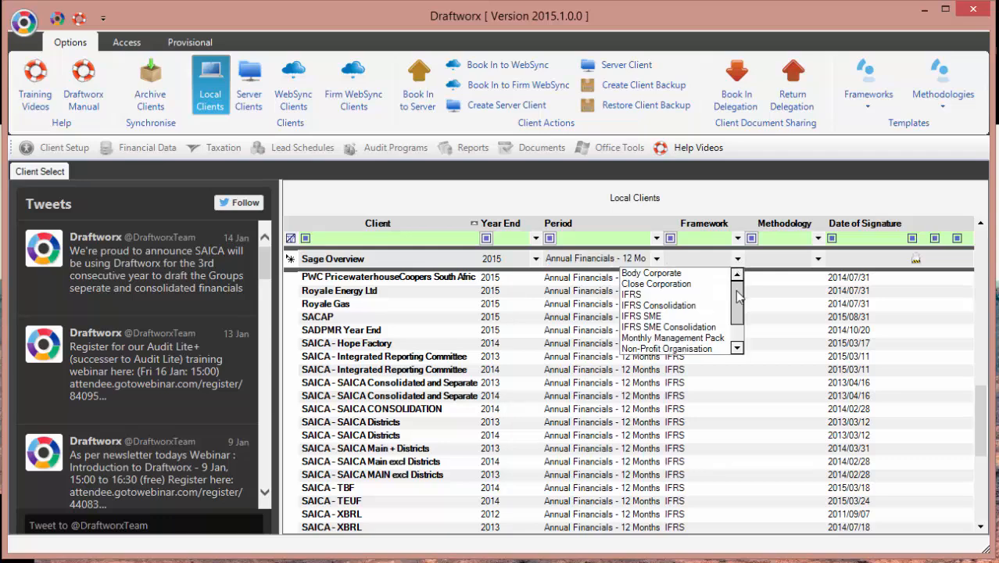
mouse_move(737, 291)
mouse_down()
mouse_move(737, 304)
mouse_move(736, 286)
mouse_up()
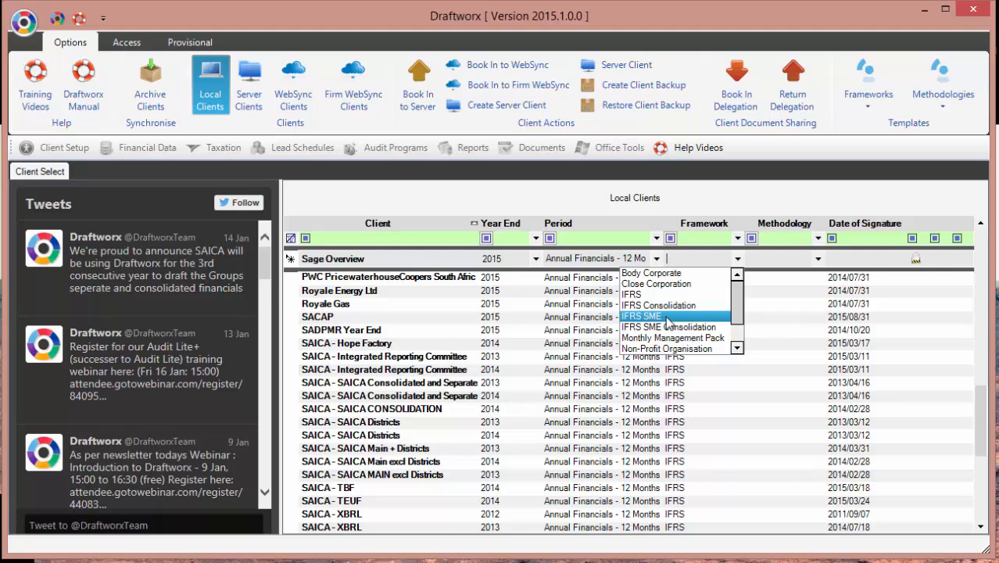
click(668, 316)
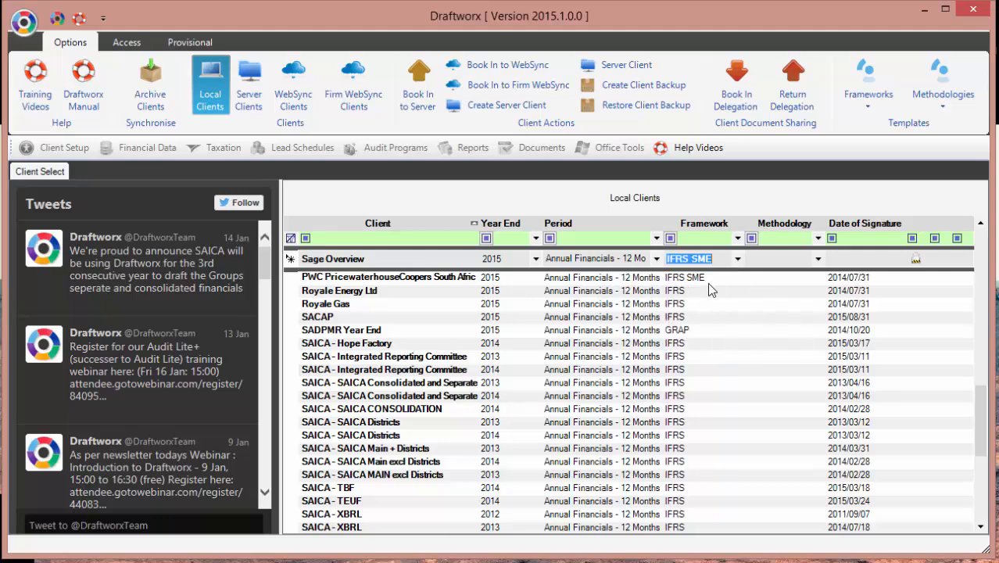
click(817, 259)
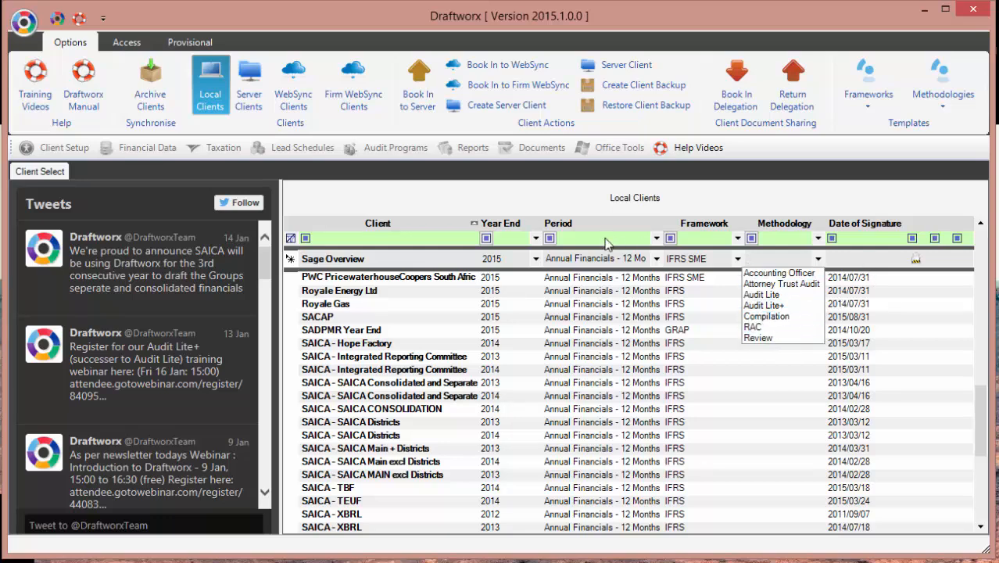
click(783, 320)
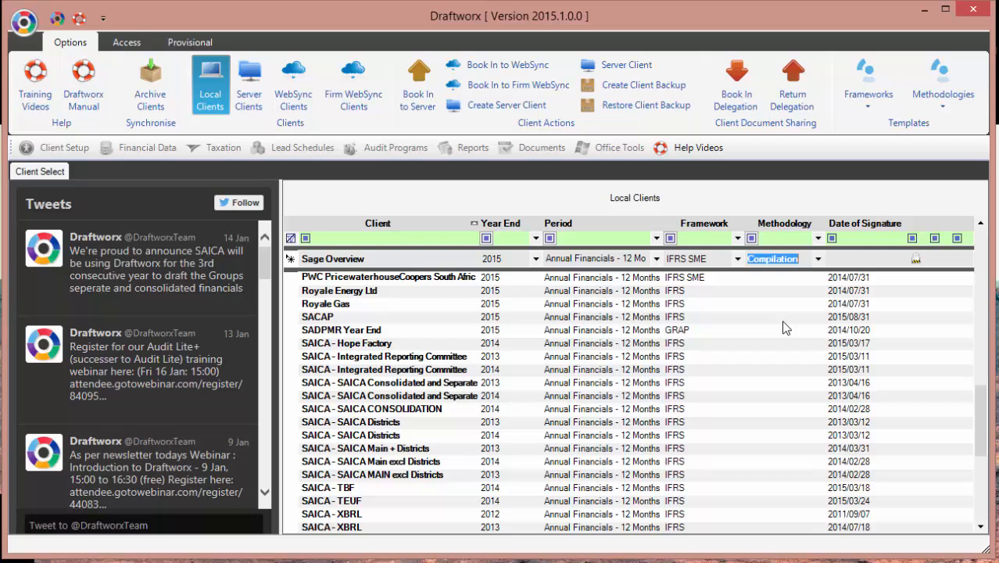
key(Return)
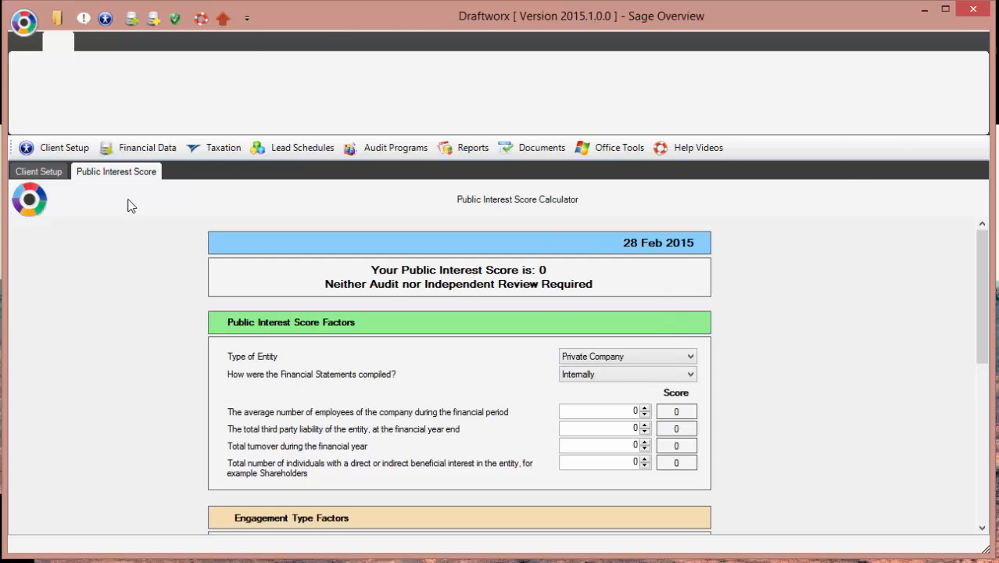
Step: Preview the client toolbar menus and open Help Videos in a new Draftworx Help tab
click(75, 150)
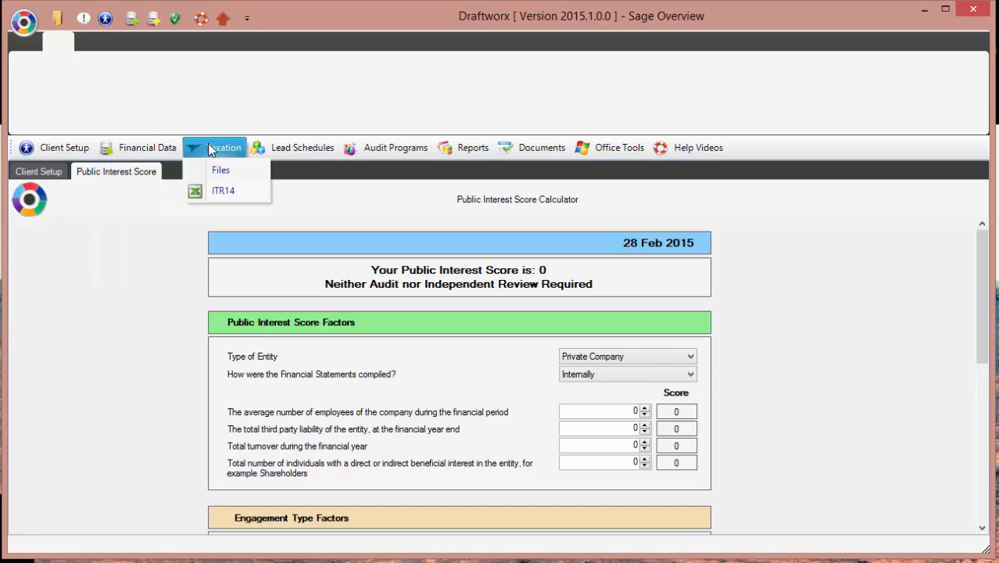
click(50, 148)
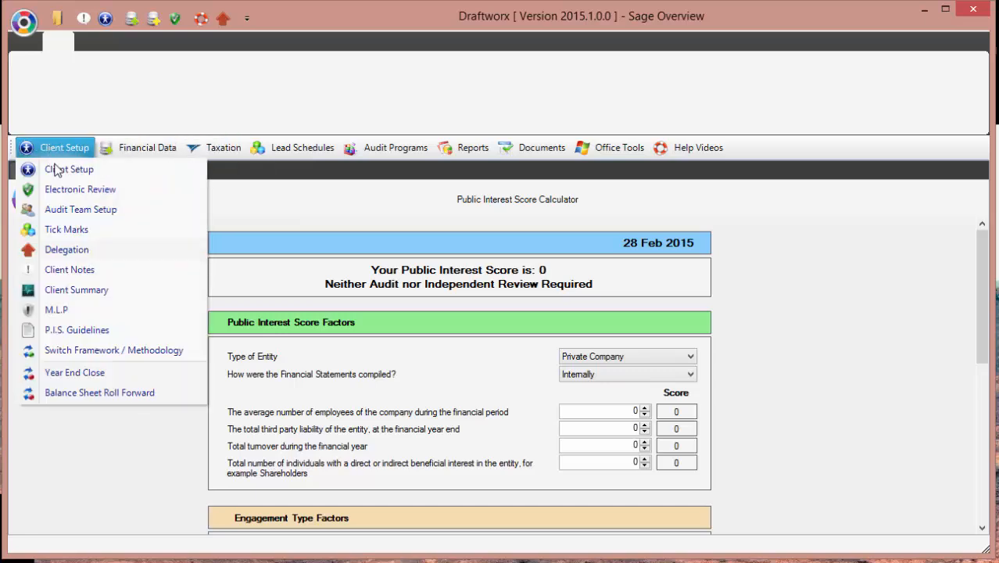
mouse_move(155, 150)
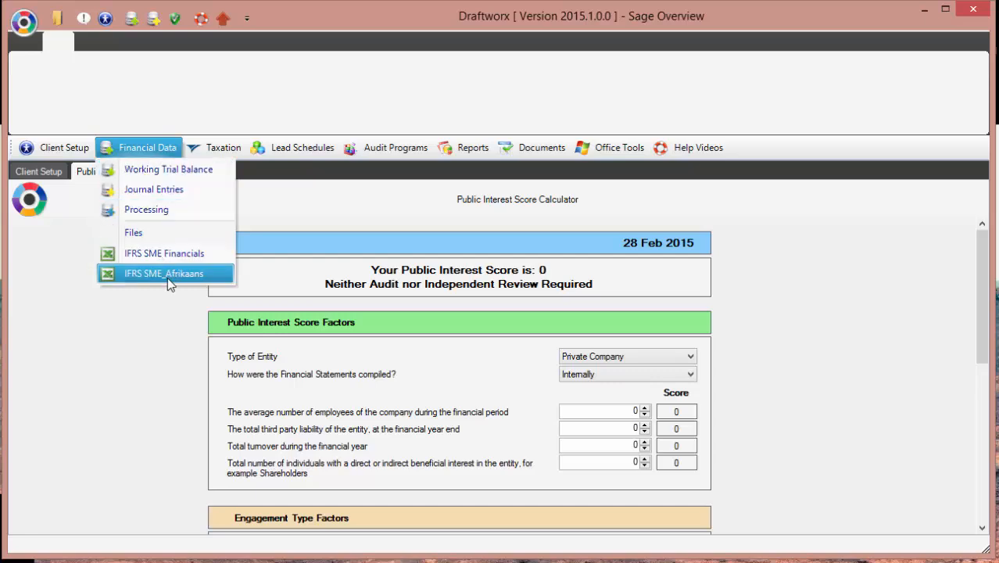
mouse_move(209, 150)
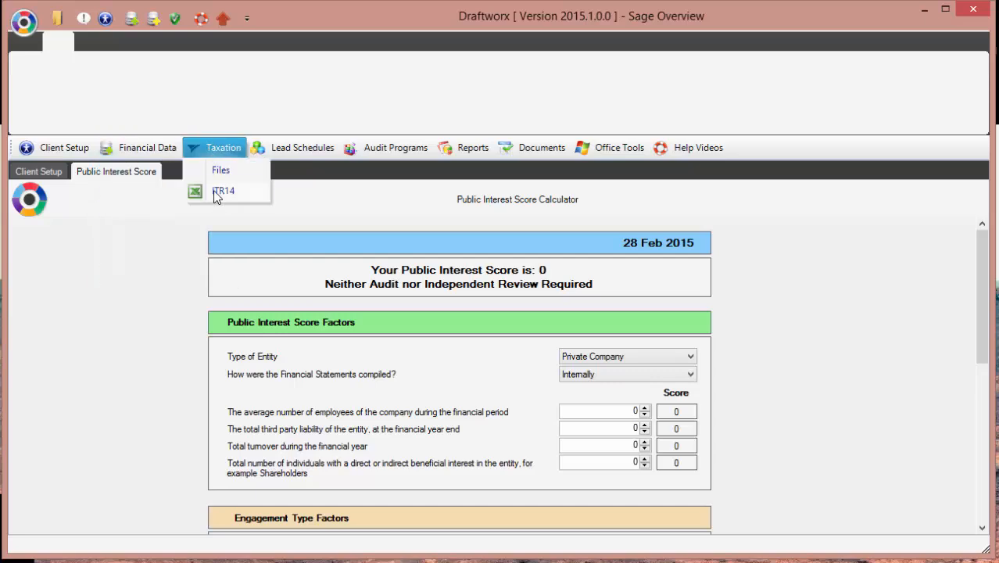
mouse_move(286, 149)
mouse_move(406, 151)
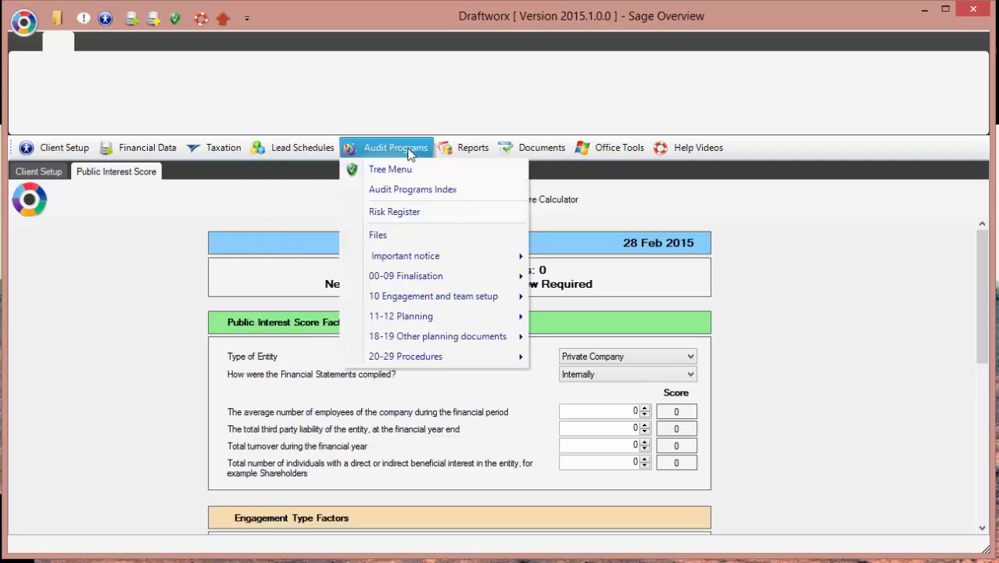
mouse_move(477, 151)
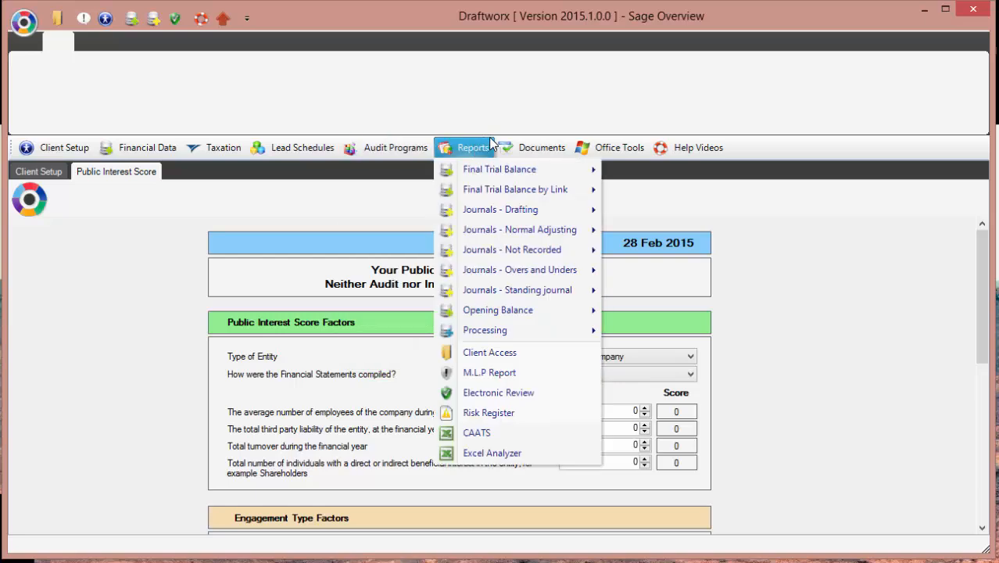
mouse_move(525, 154)
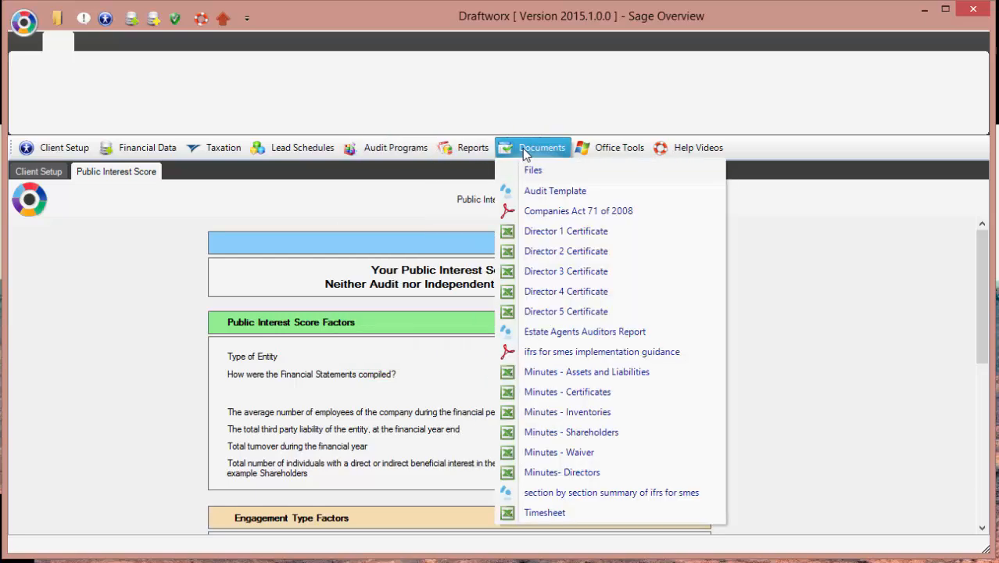
mouse_move(601, 152)
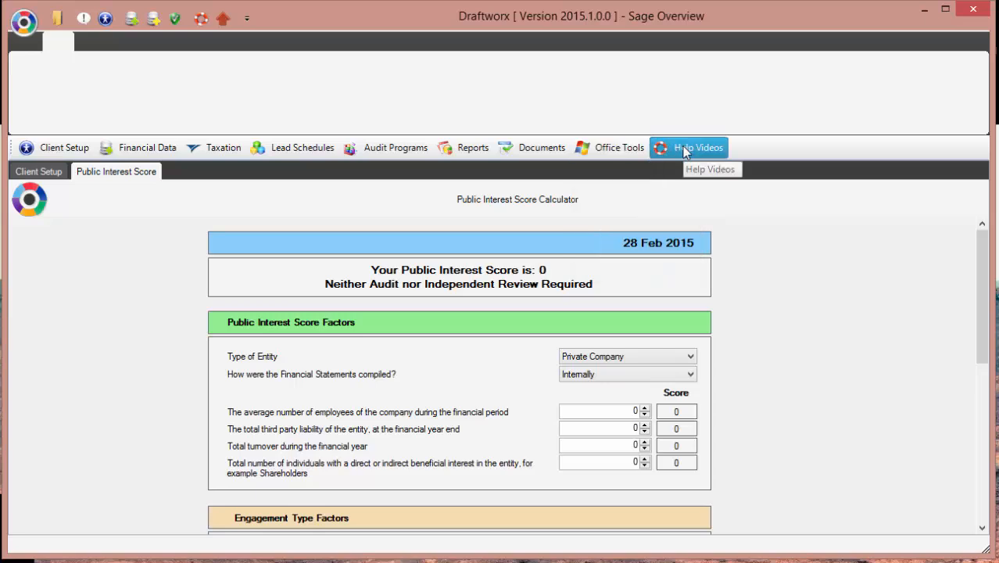
click(685, 149)
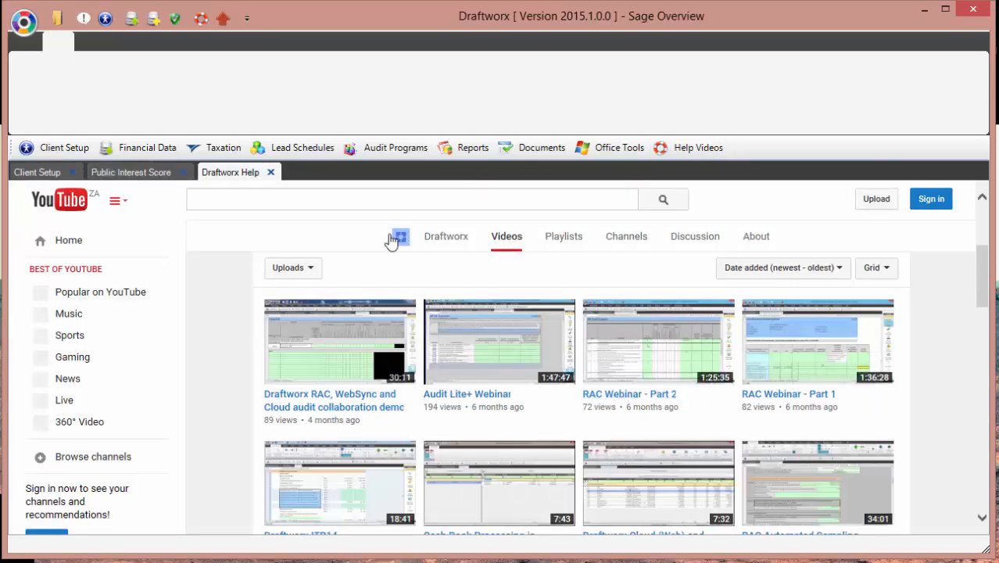
Step: Close the Draftworx Help tab and bring up the Client Setup options
click(271, 172)
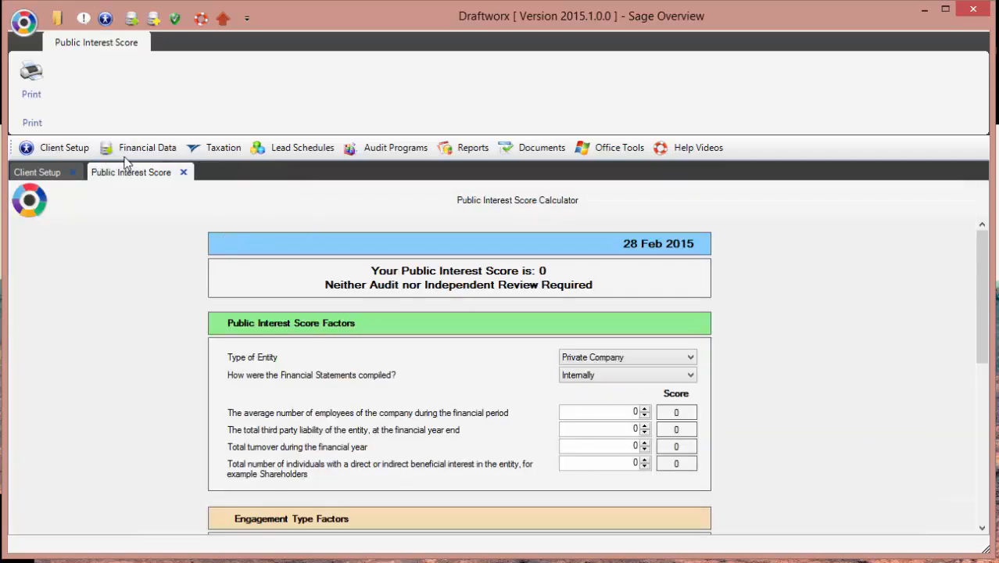
click(65, 148)
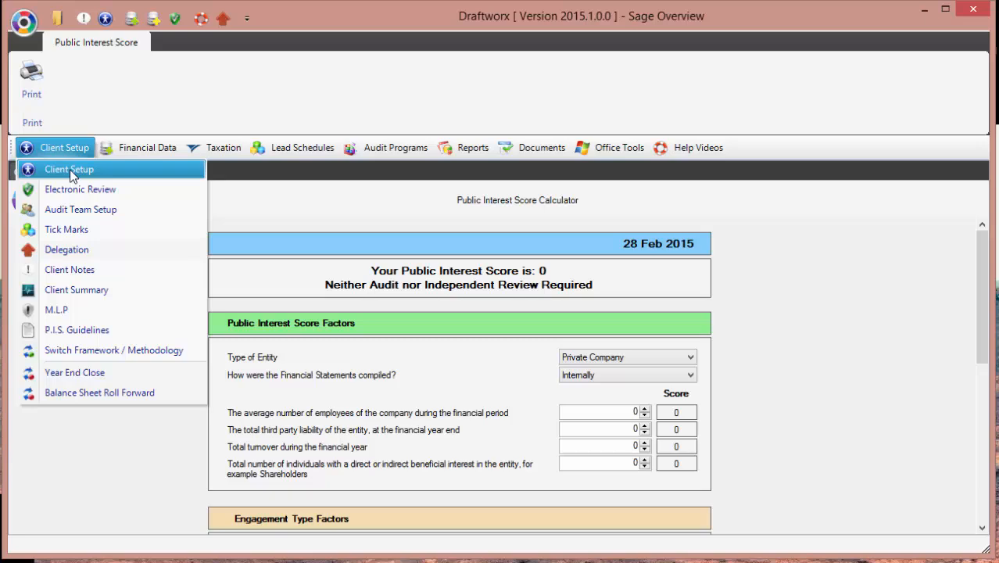
Step: Enter company name 'Data Prime' and the company registration number in company details
click(69, 169)
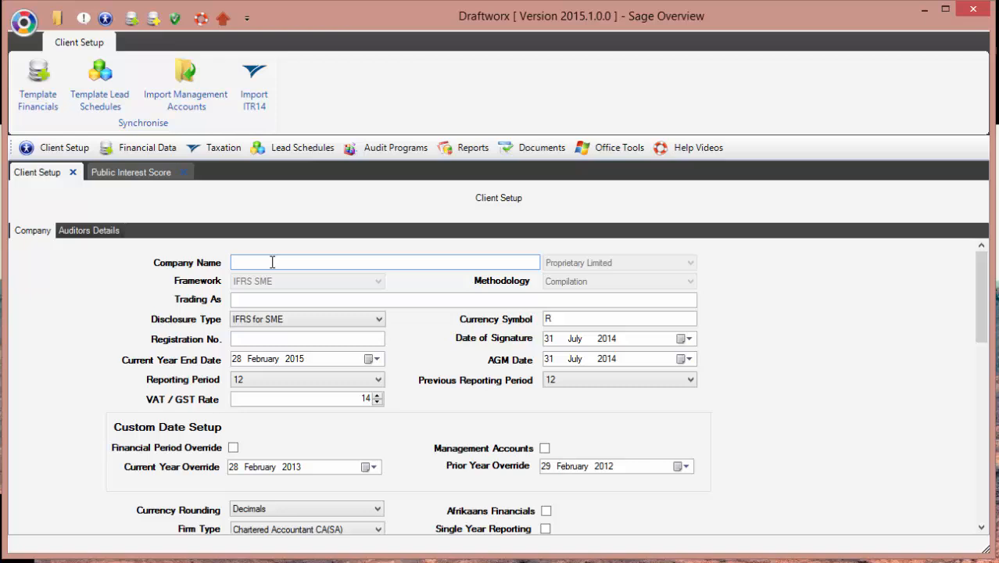
text(Data Prime)
click(240, 339)
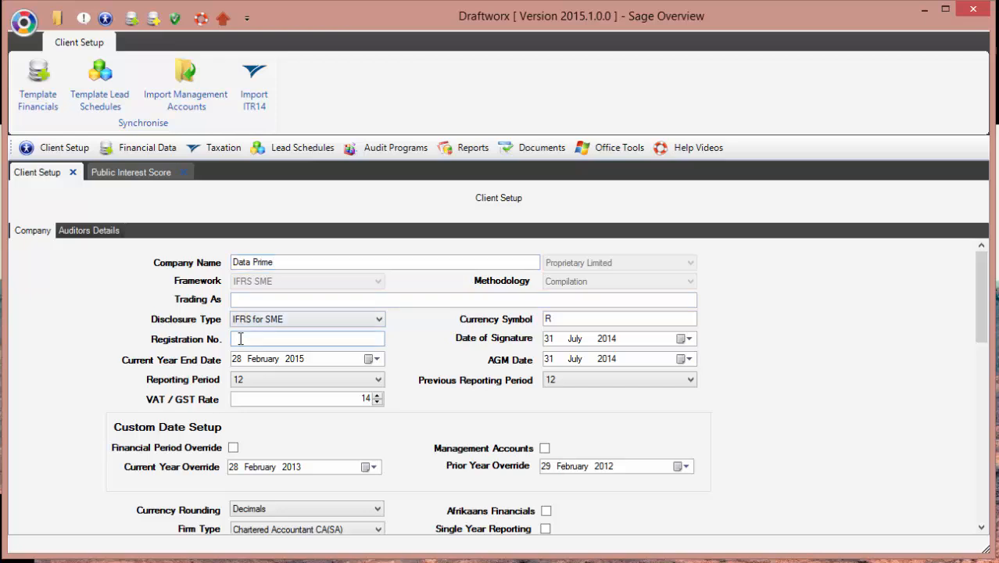
text(123456789)
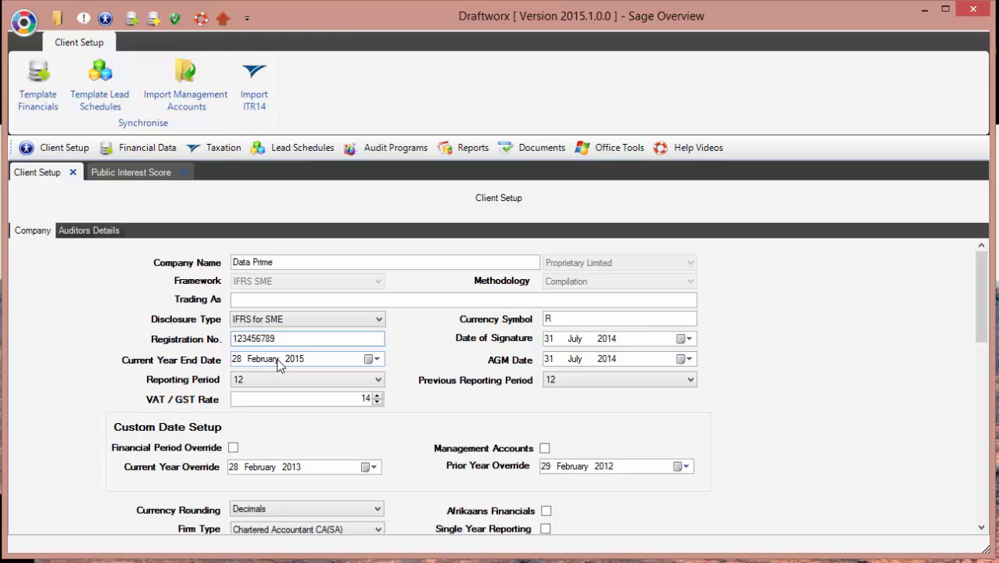
Step: Change the current year end date to 30 June 2015
click(376, 359)
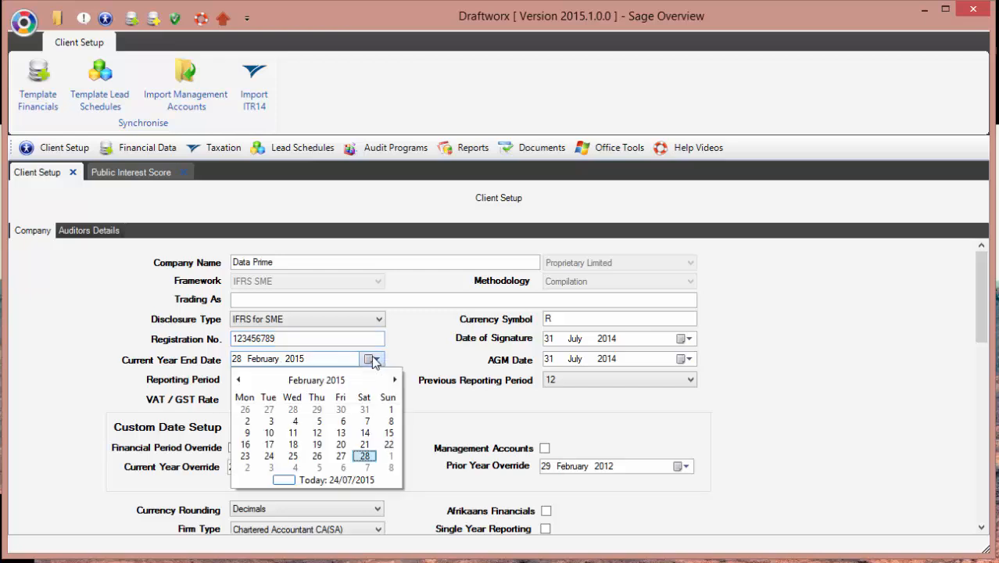
click(394, 380)
click(395, 379)
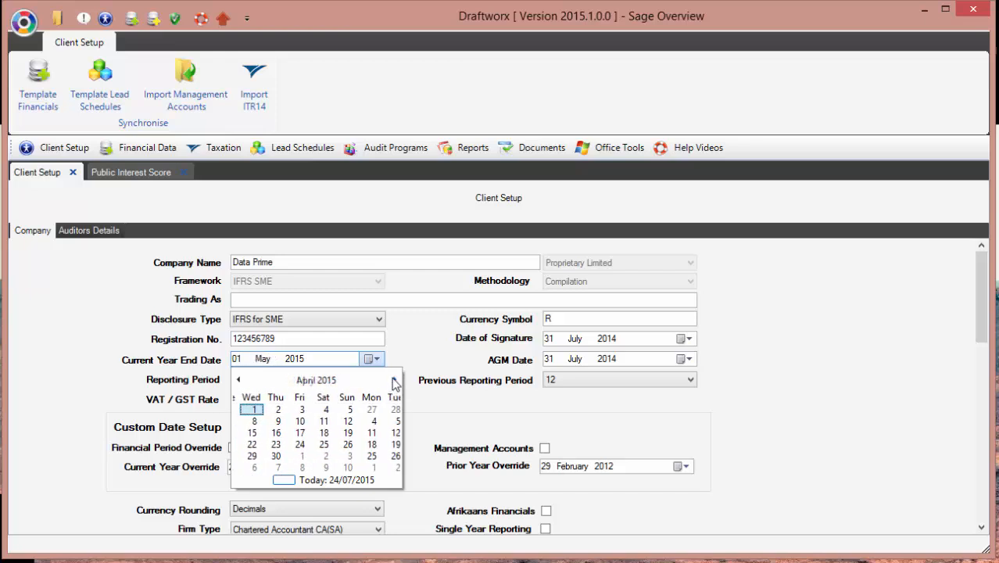
click(395, 380)
click(394, 380)
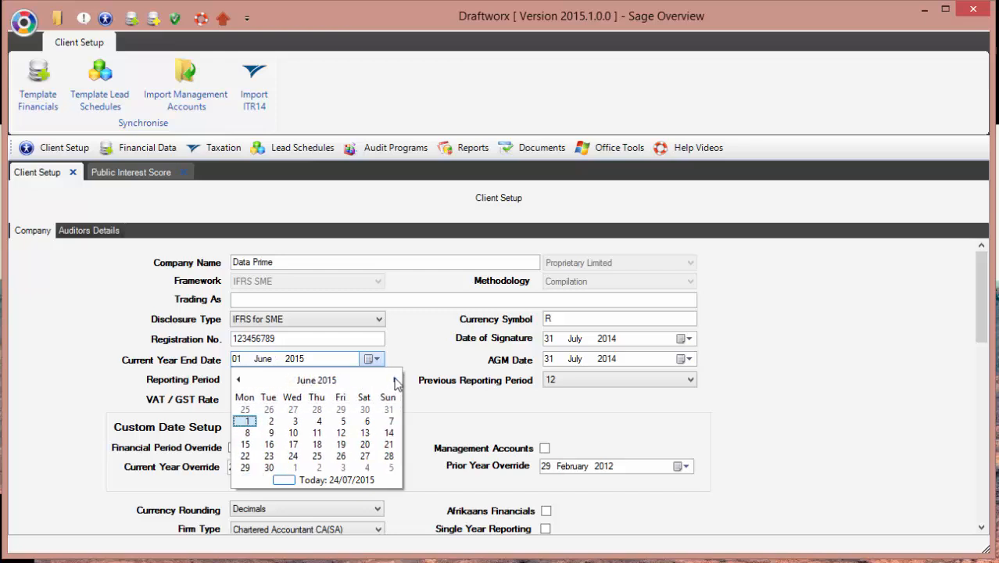
click(268, 469)
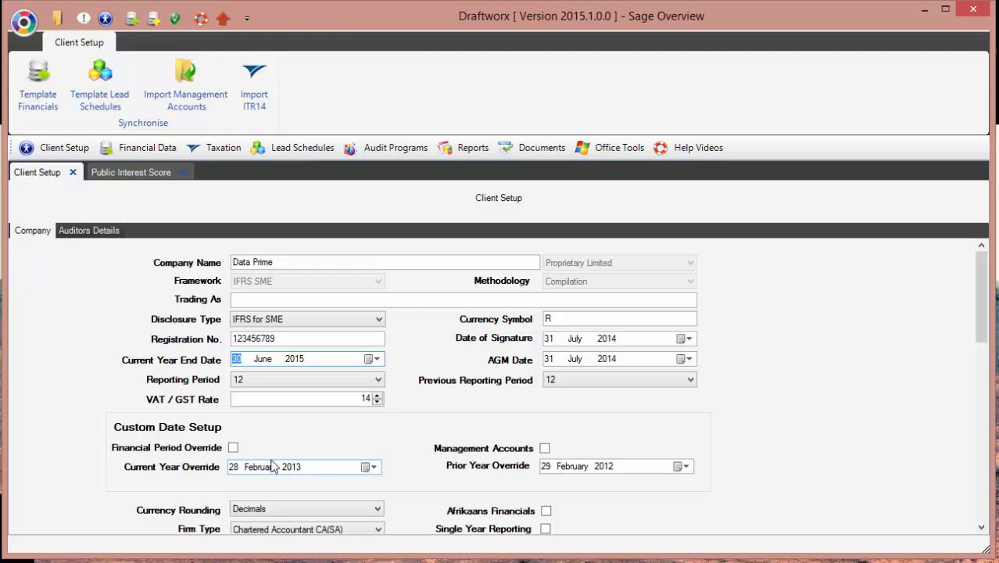
Step: Add the first director's name with gender Male to the Directors list
scroll(277, 461, down, 10)
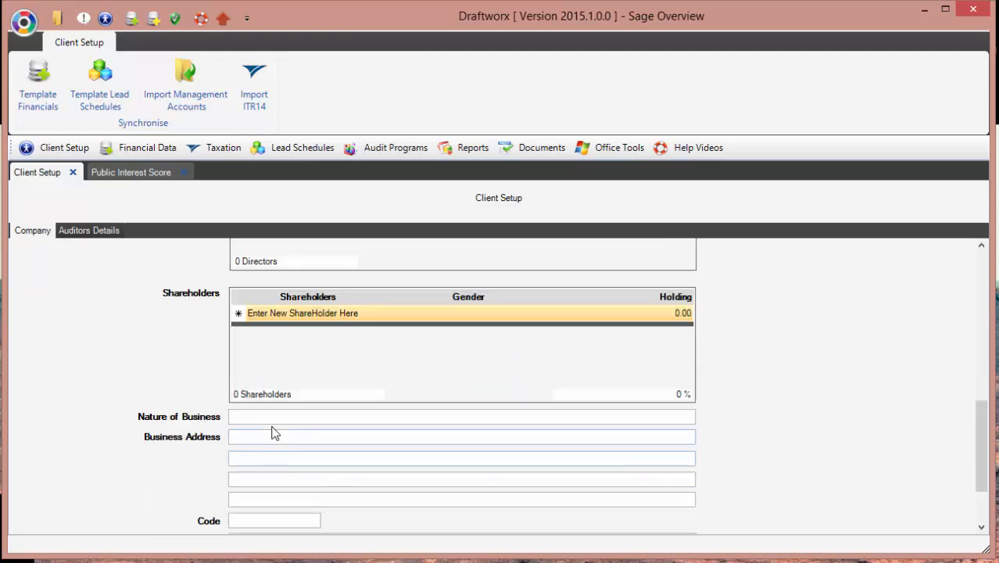
scroll(273, 432, up, 5)
click(290, 373)
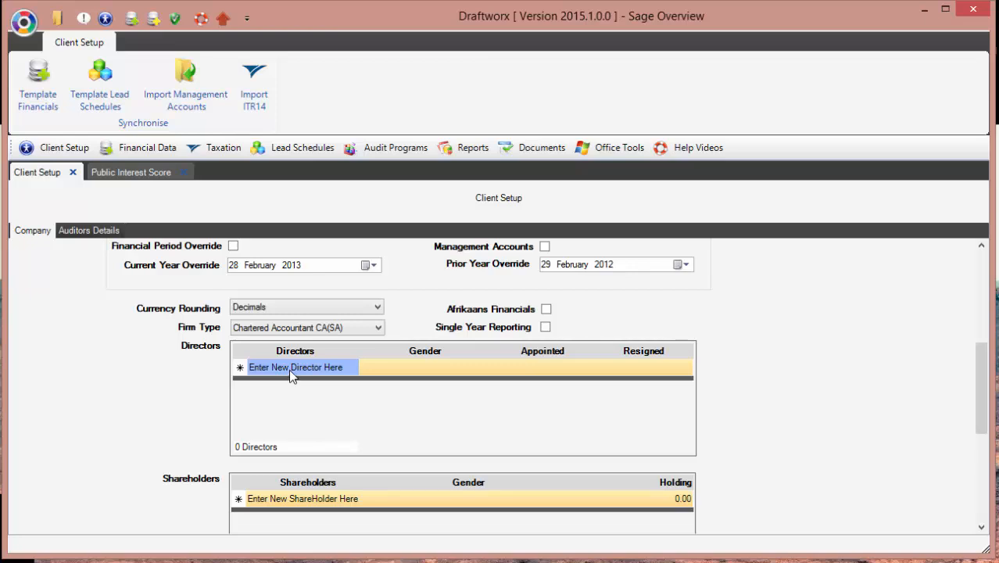
click(292, 370)
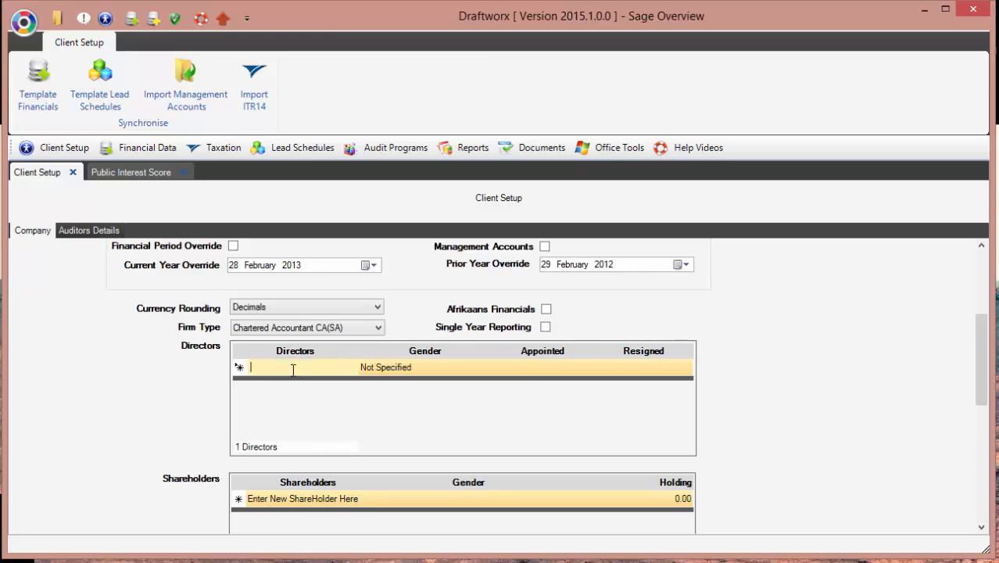
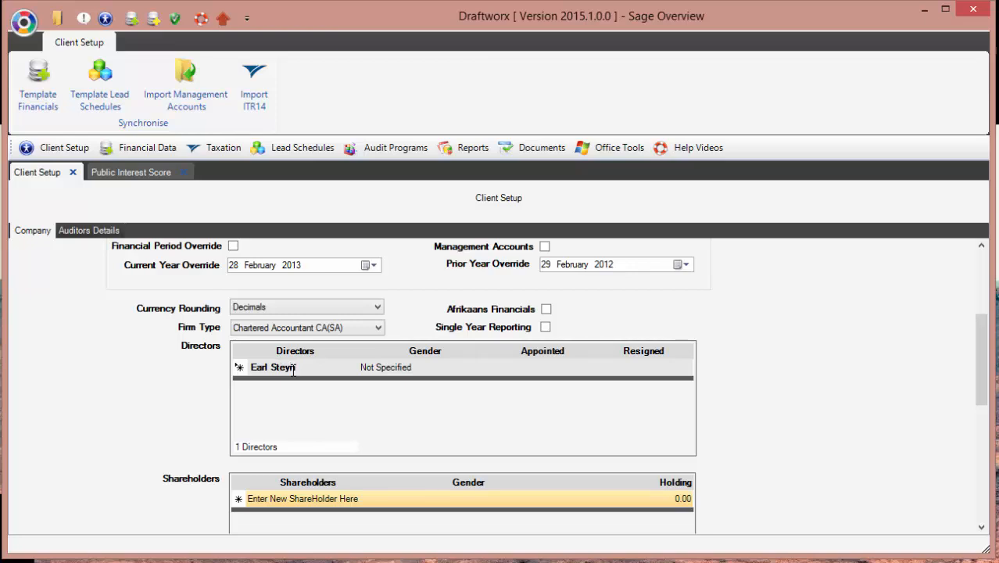
key(Tab)
key(m)
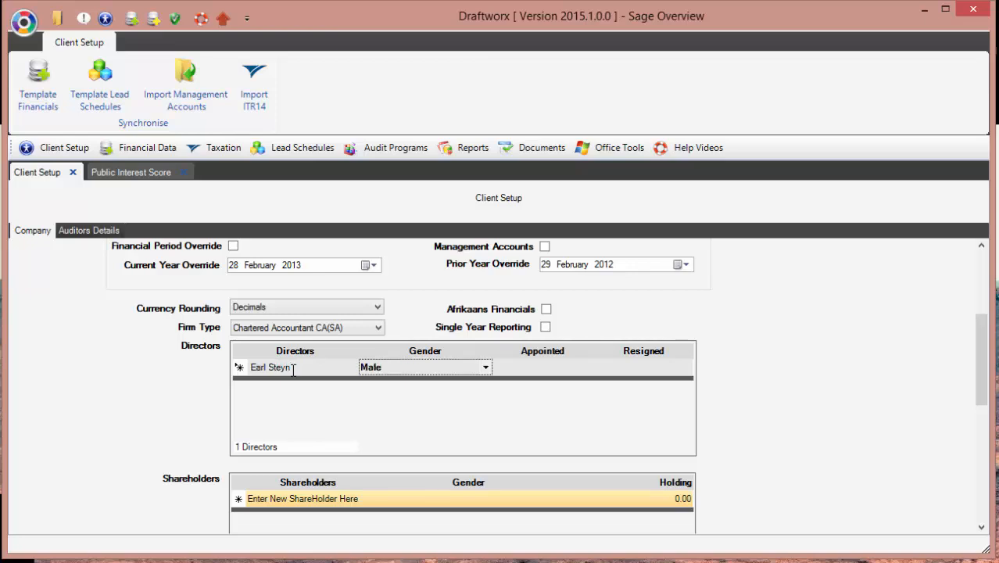
key(Return)
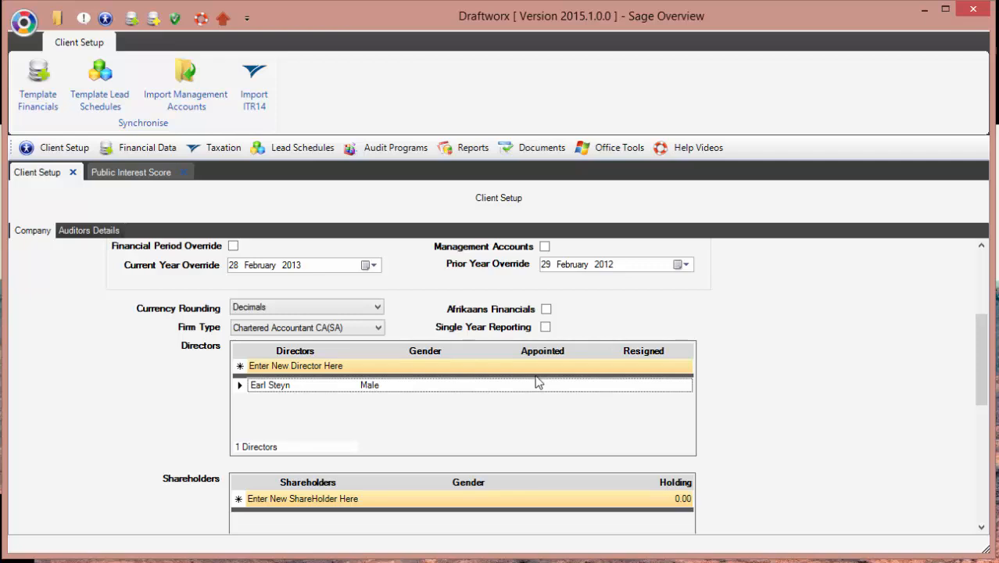
Step: Add a second director's name, also with gender Male
click(340, 365)
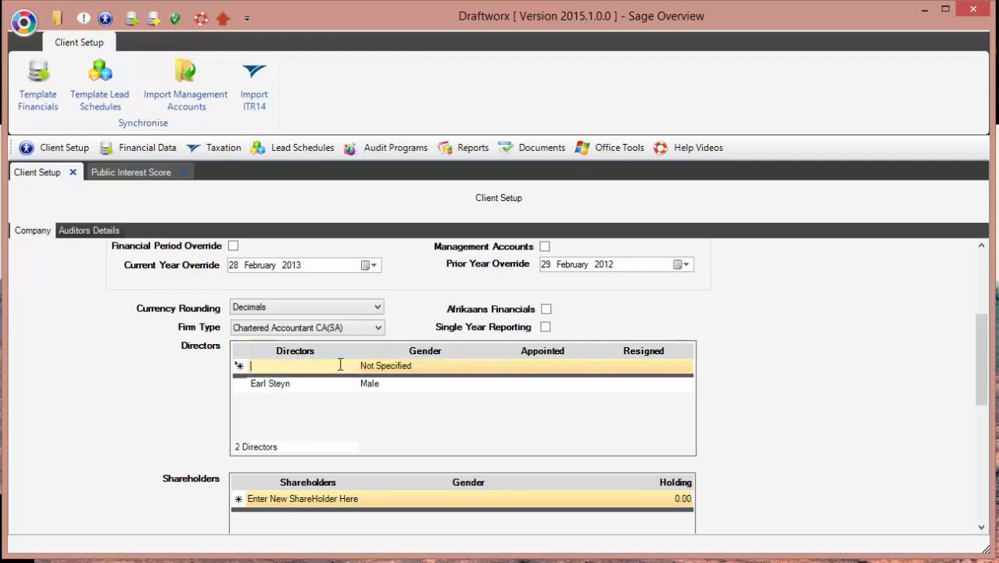
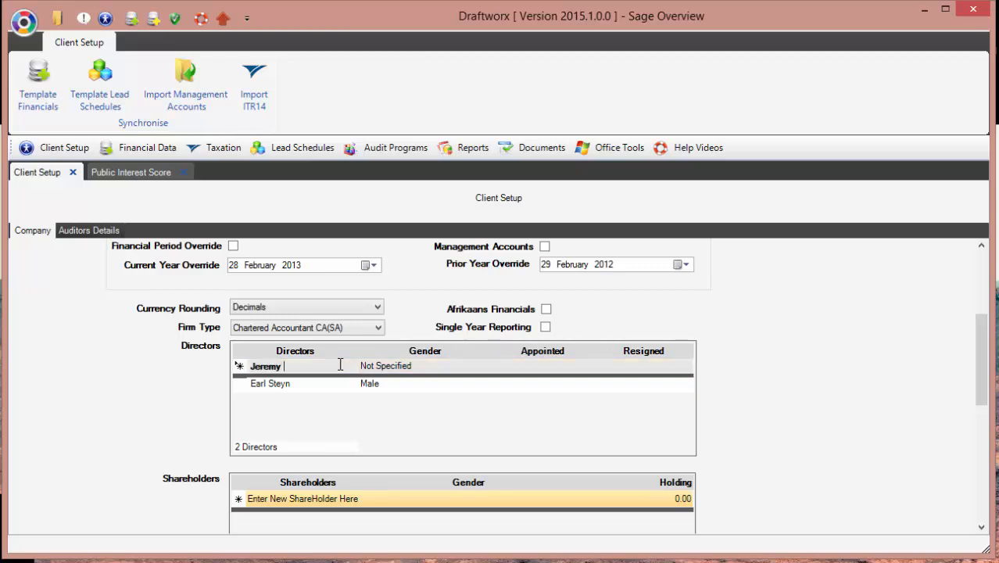
key(Tab)
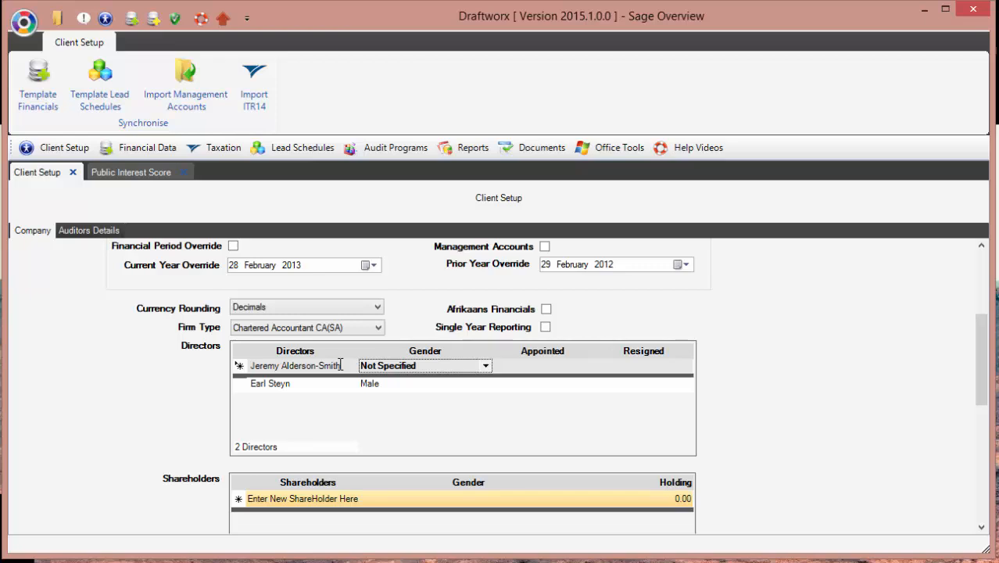
key(Down)
key(Return)
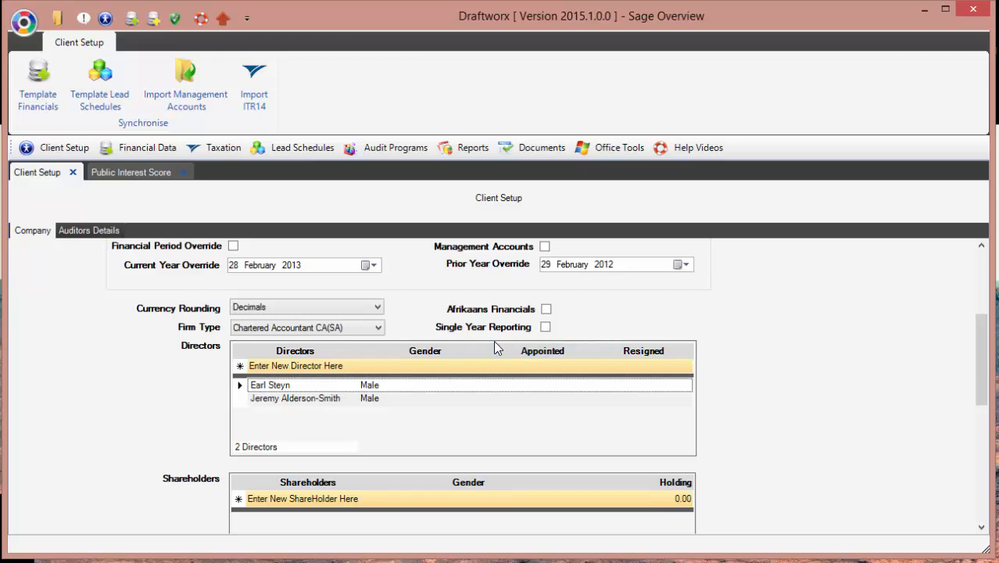
Step: Open the 2015 Working Trial Balance from Financial Data
click(148, 148)
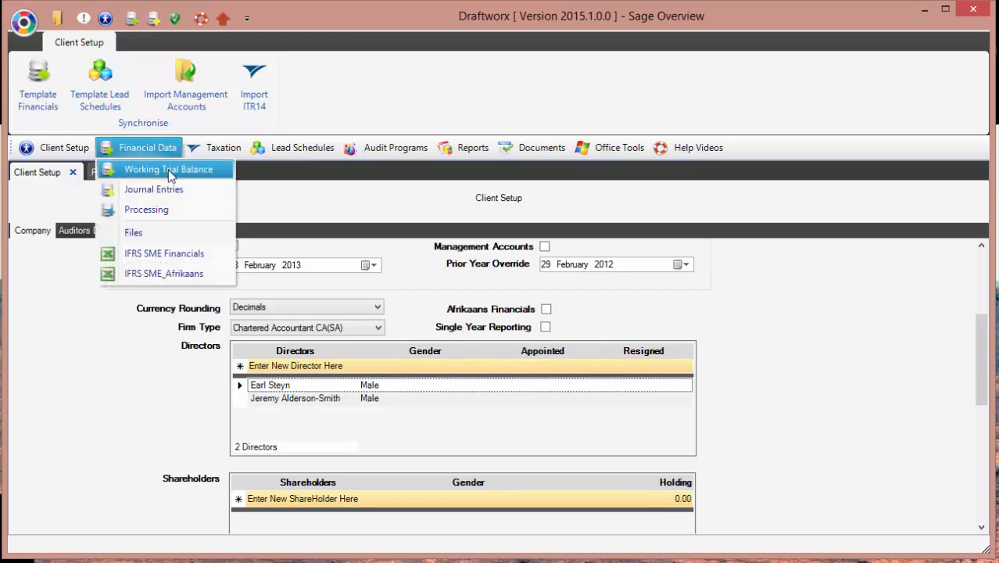
click(168, 170)
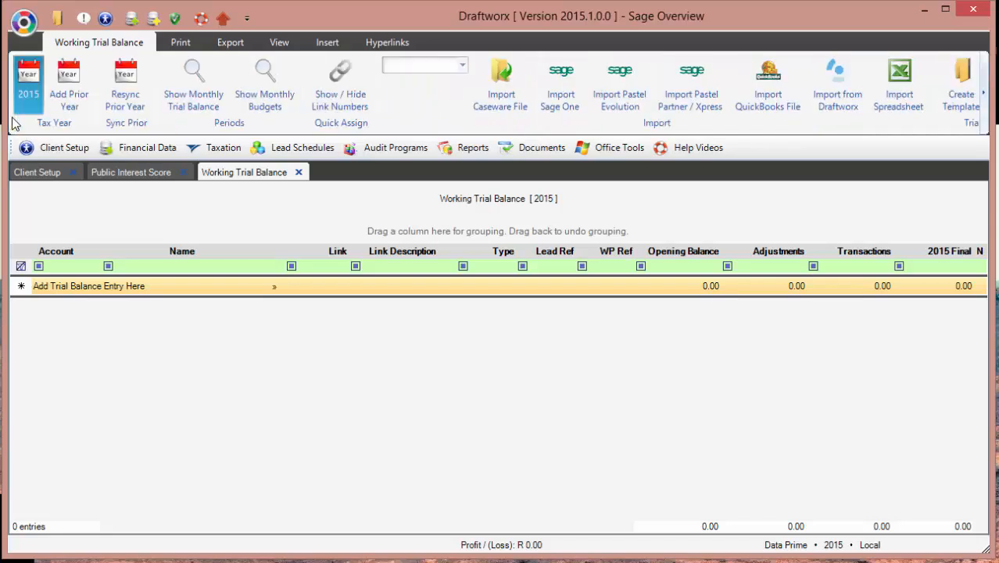
click(188, 267)
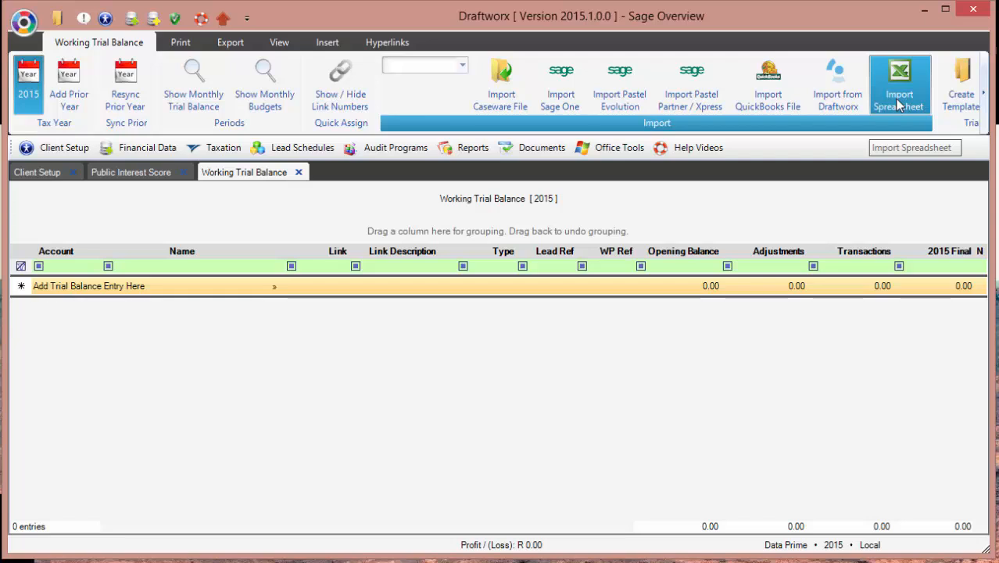
Step: Start Import Sage One and log in with the account password
click(568, 90)
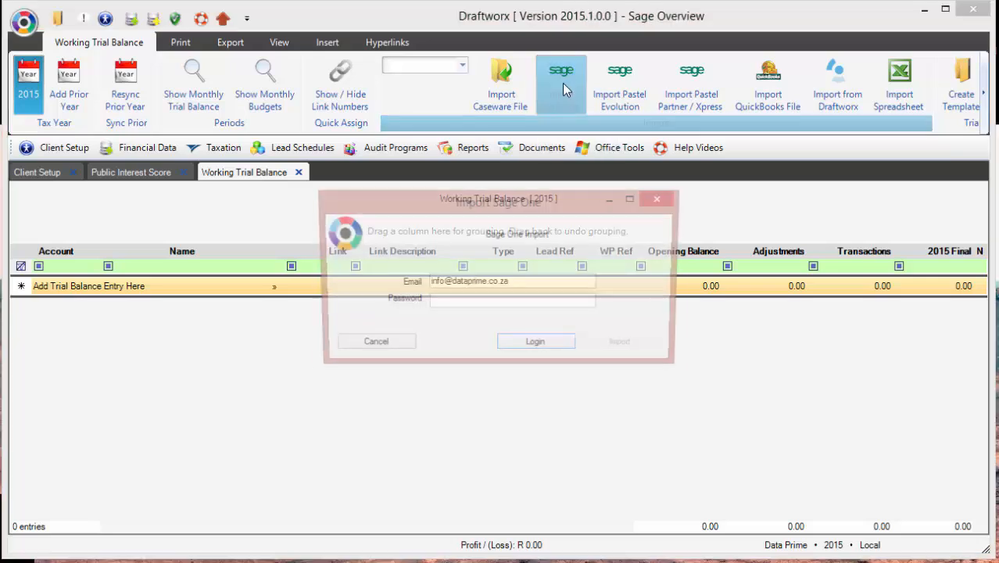
click(495, 304)
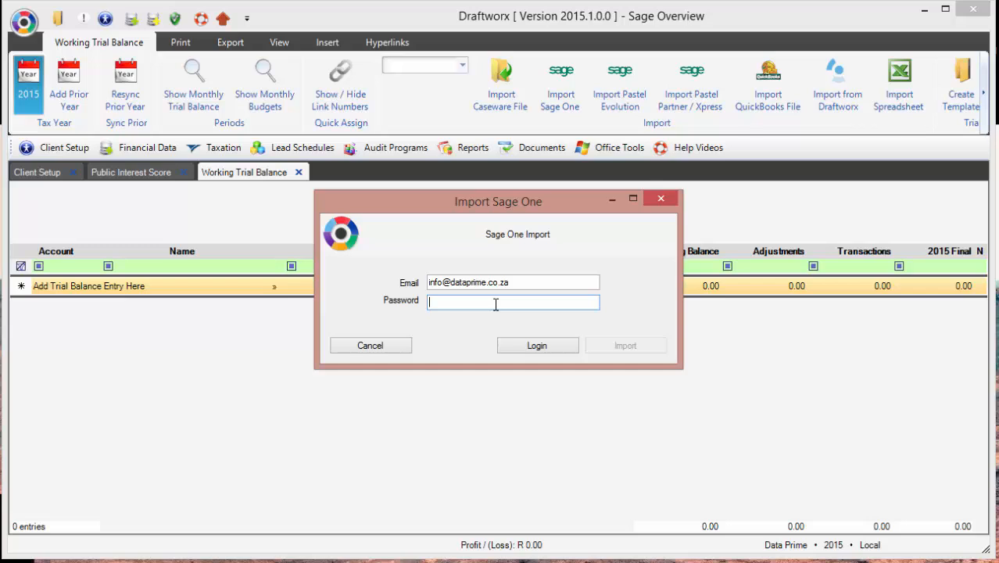
text(***********)
click(548, 347)
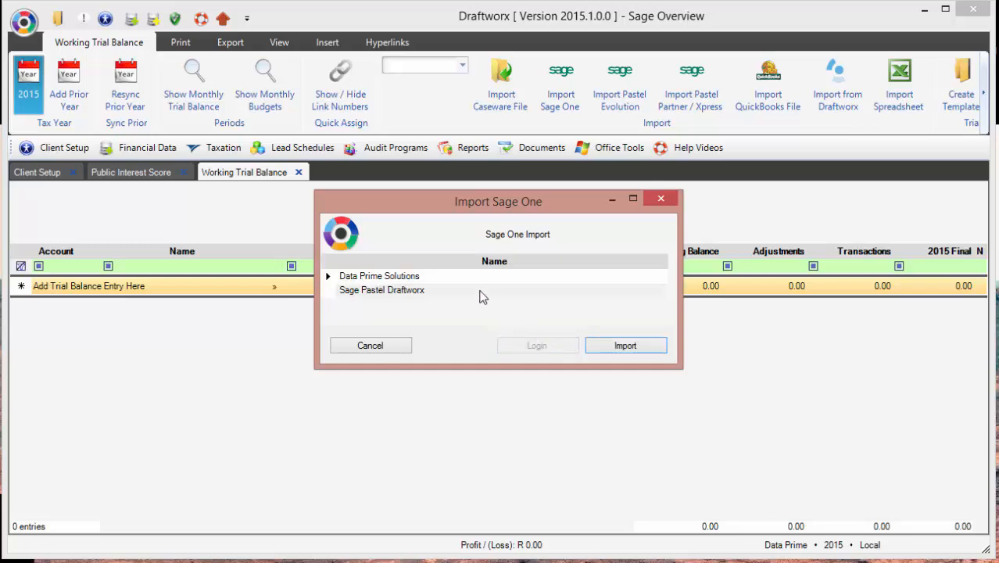
Step: Select the Data Prime Solutions company and import its balances
click(433, 289)
click(430, 276)
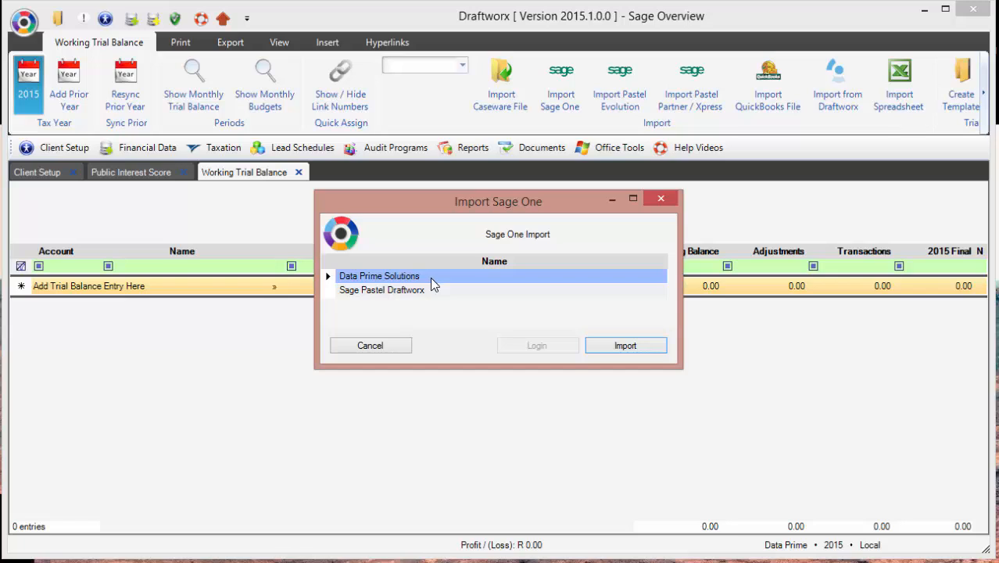
click(329, 287)
click(326, 278)
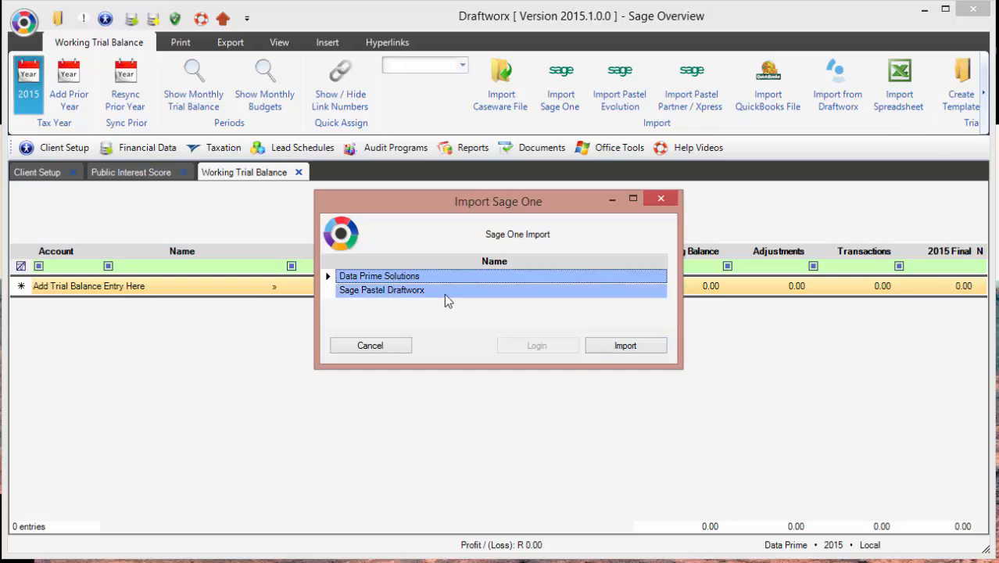
click(639, 344)
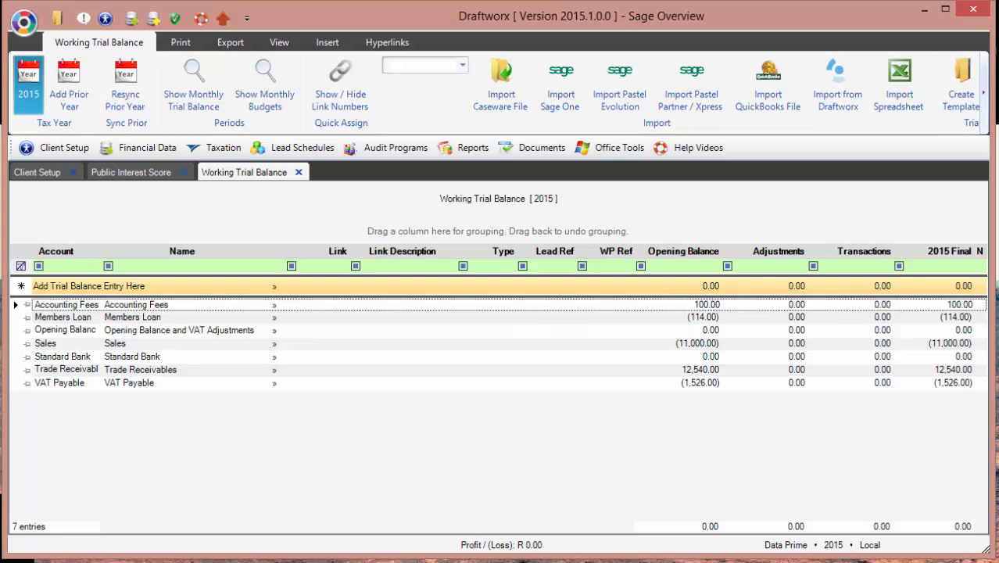
Step: Remove the empty accounts from the trial balance, confirming the deletion
click(983, 94)
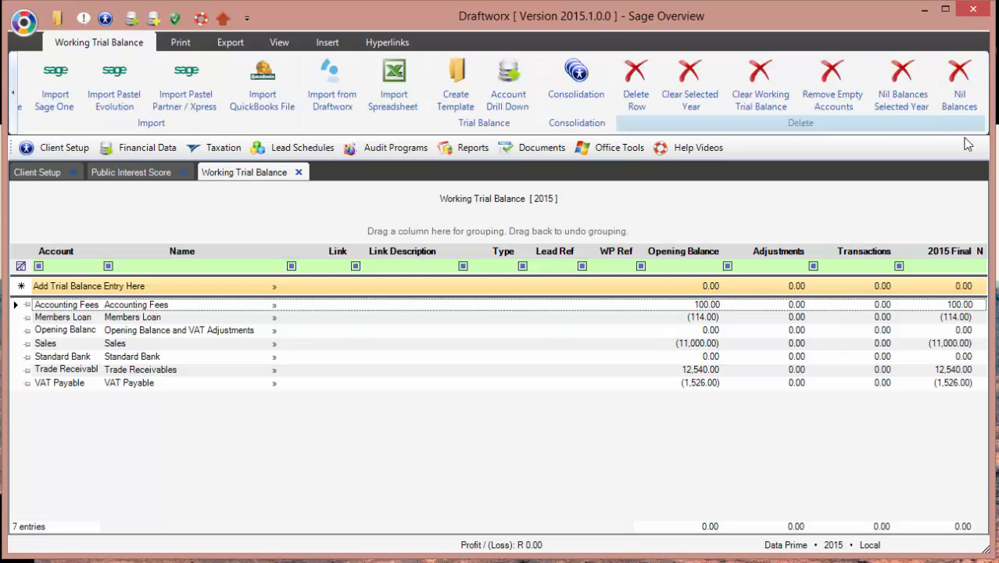
click(832, 86)
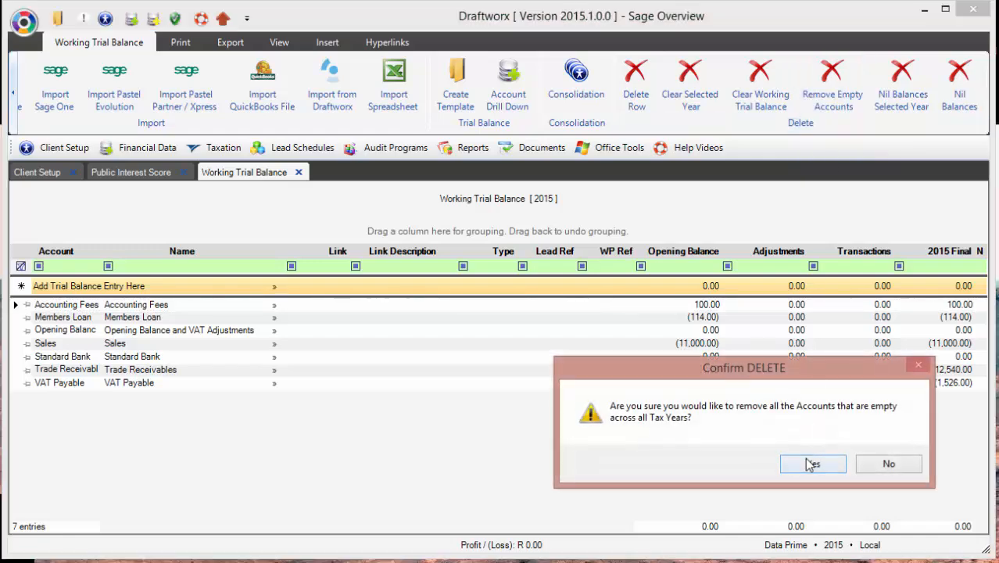
click(811, 463)
Step: Bring the tax year options back into view and select the Accounting Fees account
click(14, 123)
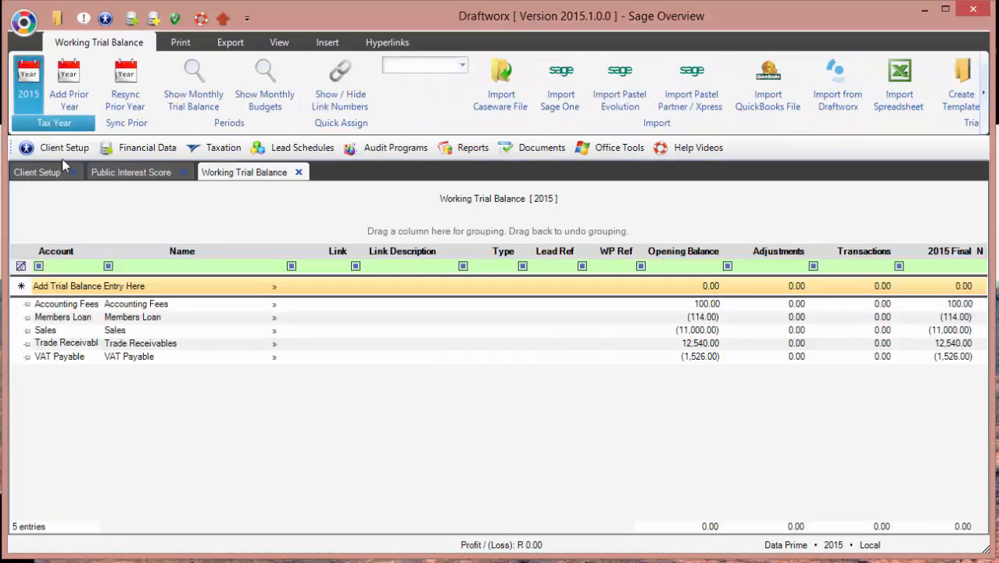
click(246, 290)
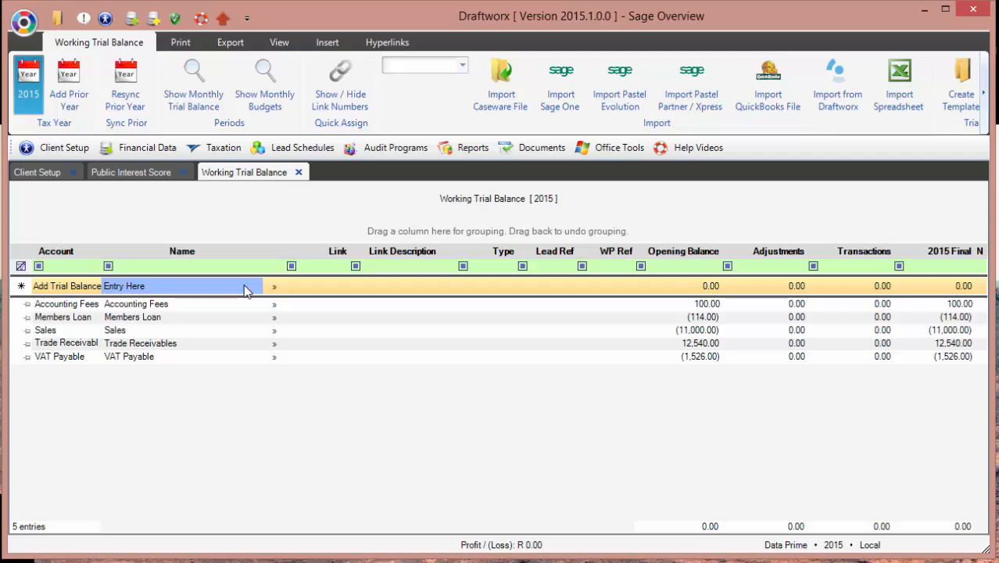
click(208, 307)
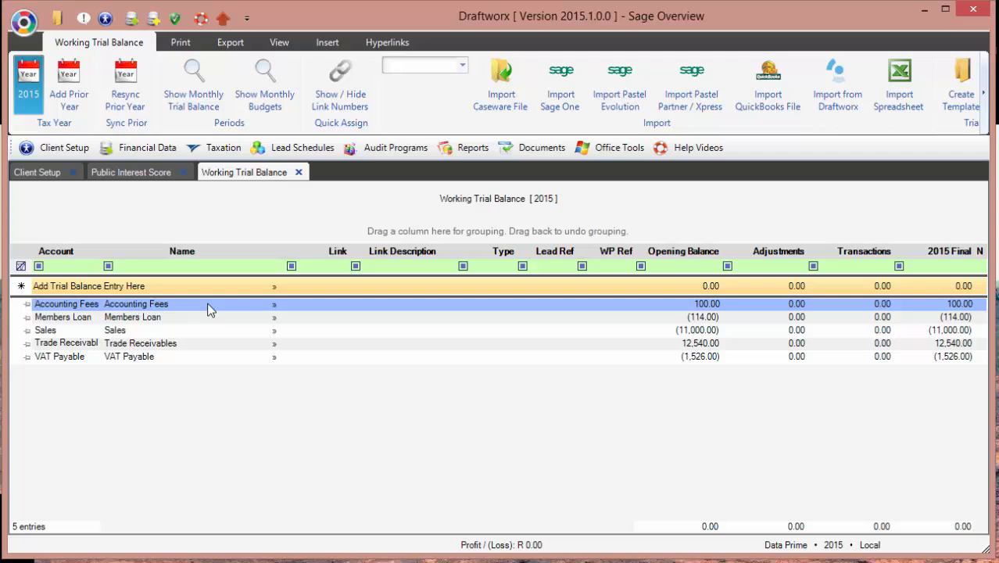
Step: Filter link numbers by 'accoun' and assign e.301.000 Accounting fees to Accounting Fees
click(350, 80)
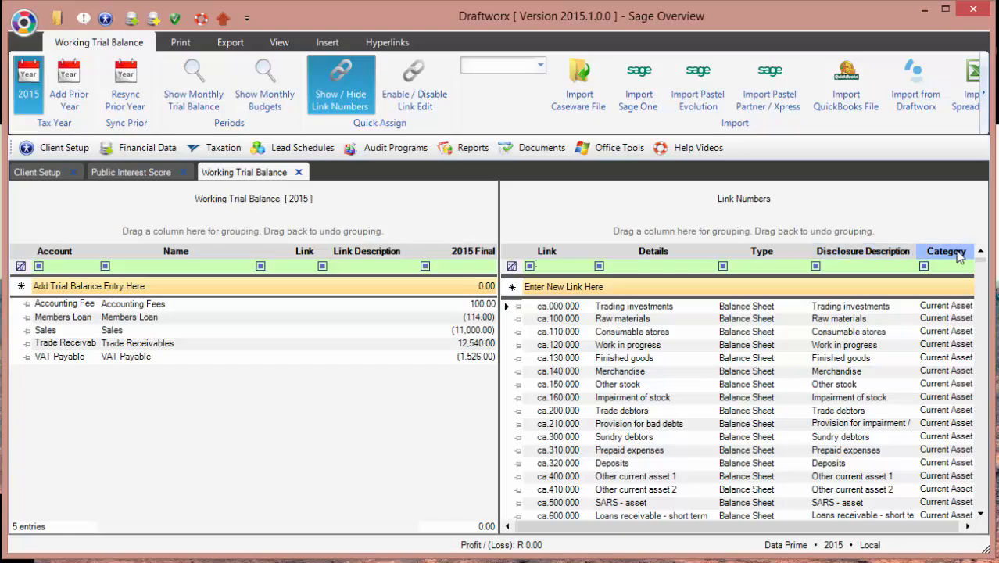
mouse_move(982, 267)
mouse_down()
mouse_move(976, 488)
mouse_move(981, 257)
mouse_up()
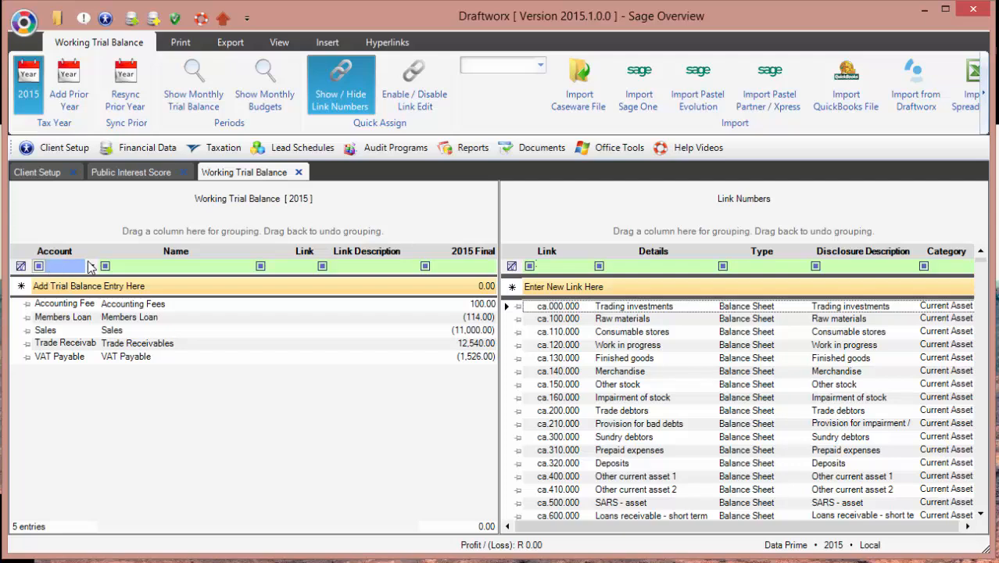
click(657, 266)
text(a)
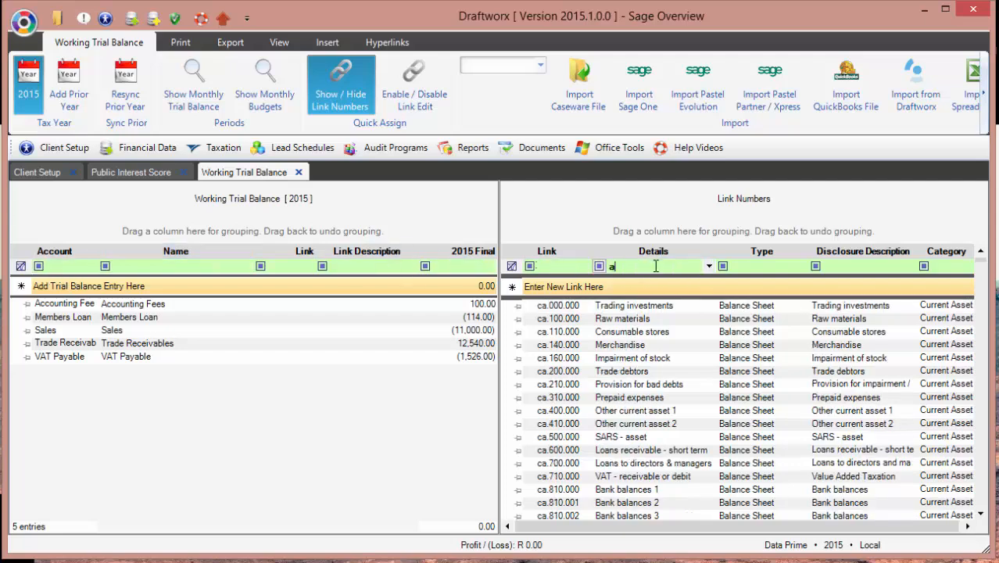
text(ccoun)
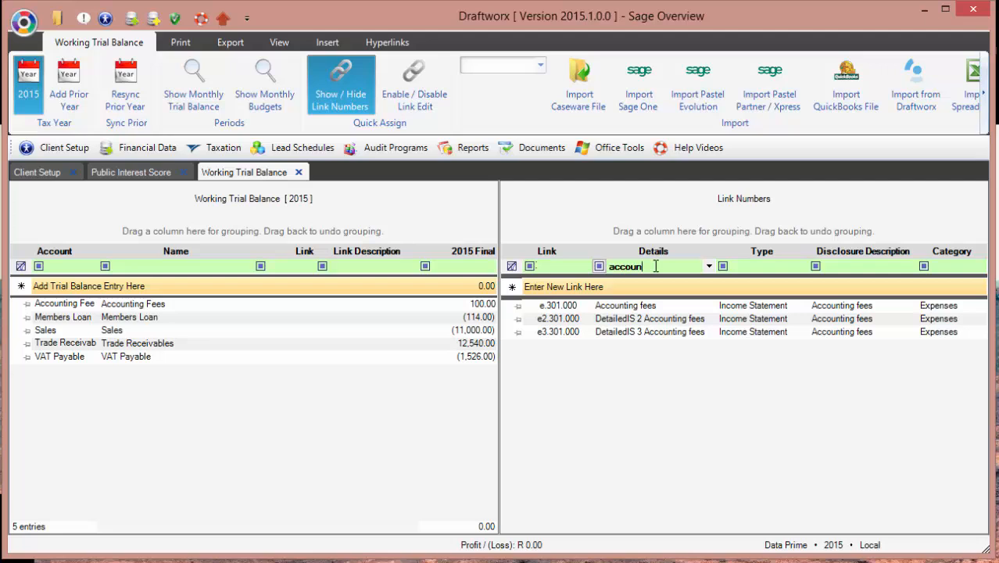
click(614, 312)
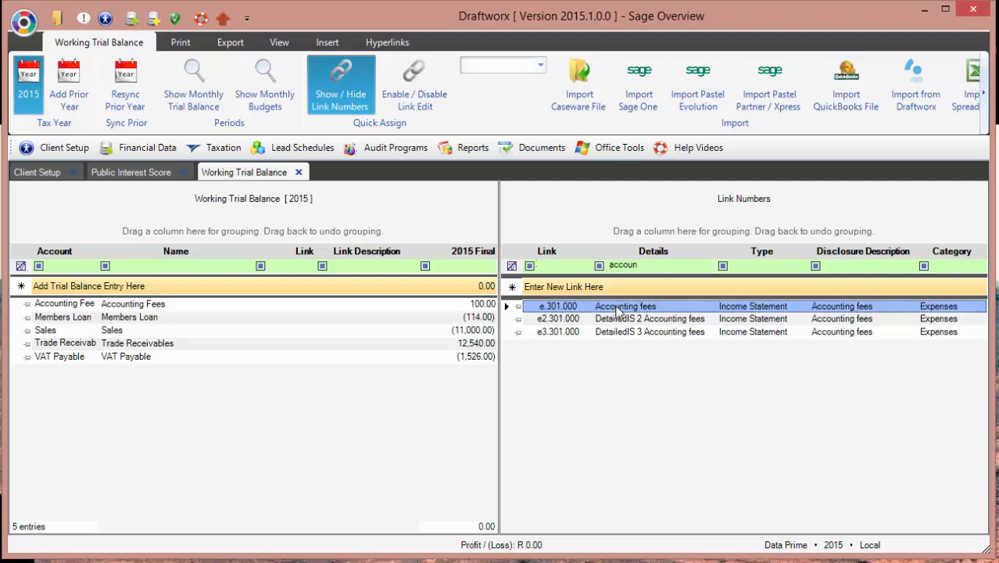
double_click(618, 311)
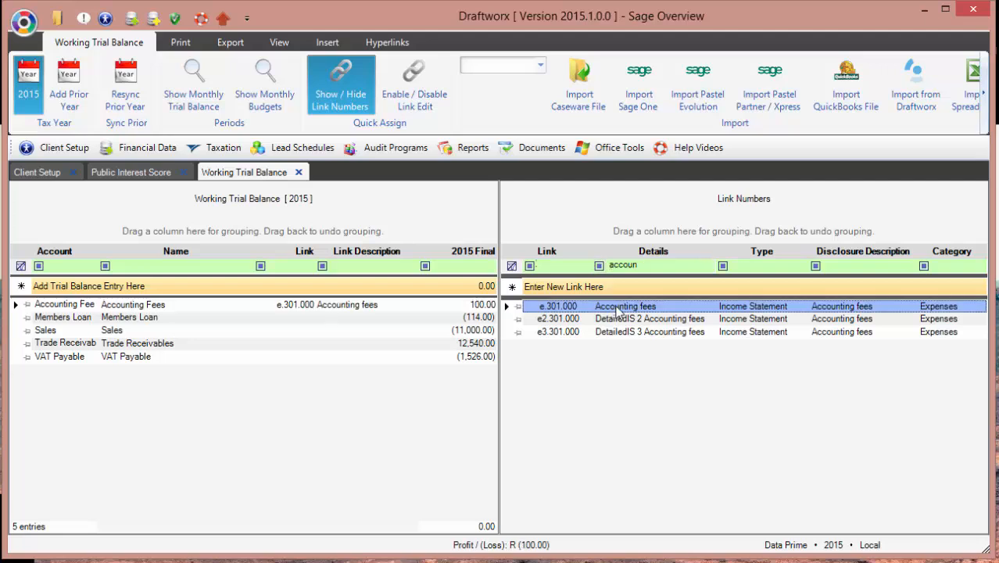
Step: Select the accounts from Members Loan to VAT Payable and return to the Details filter
click(299, 304)
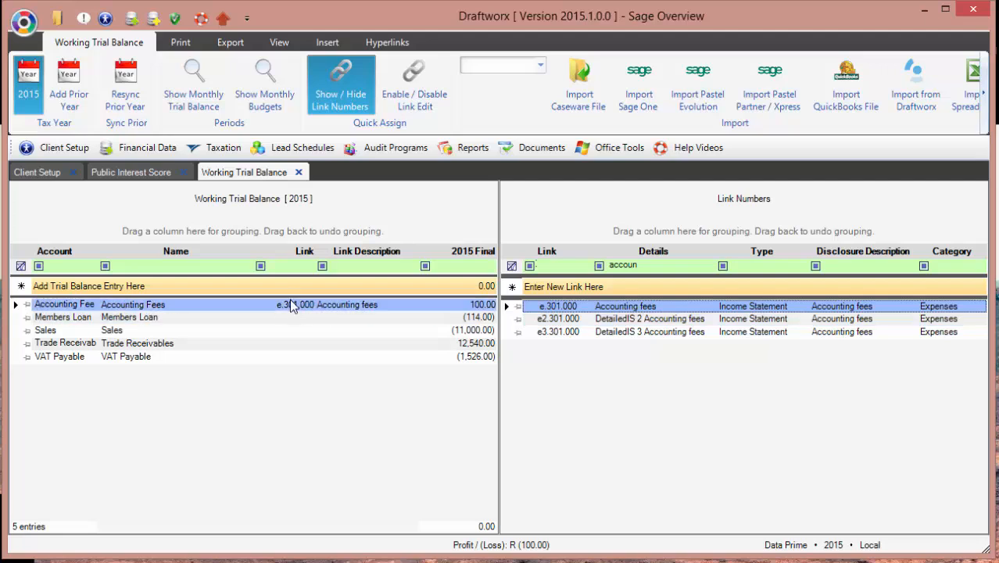
click(270, 332)
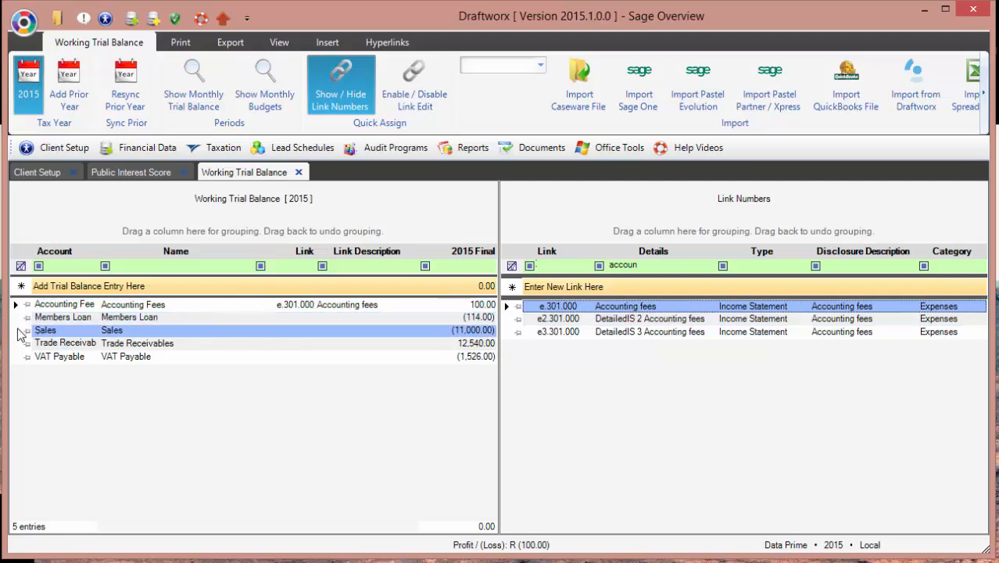
click(17, 358)
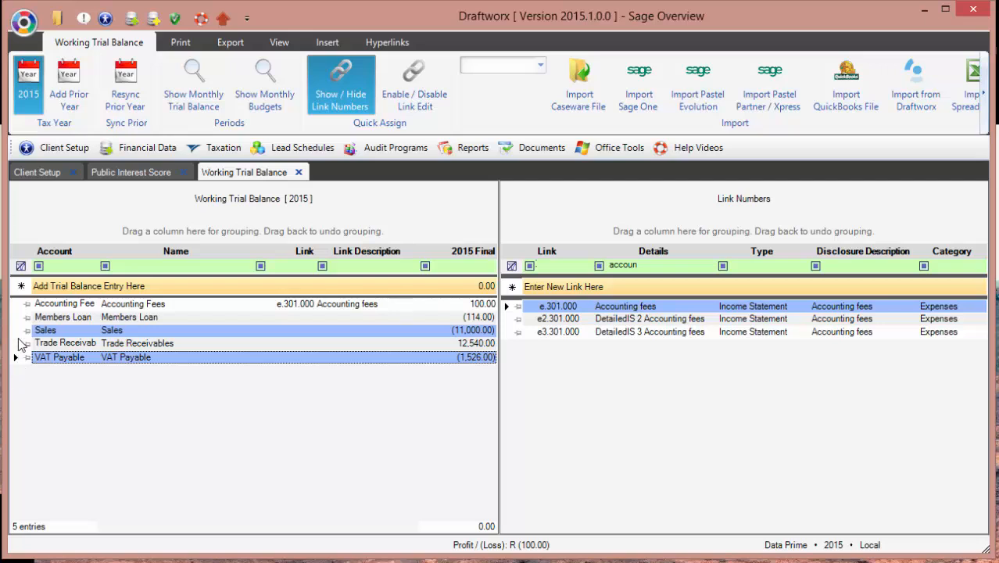
click(18, 319)
shift+click(17, 358)
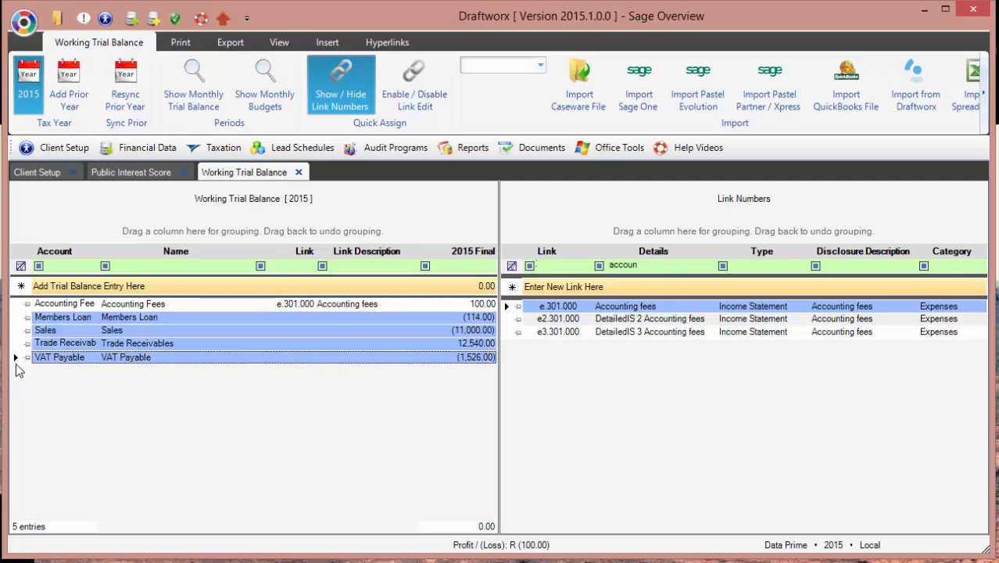
click(17, 304)
click(641, 267)
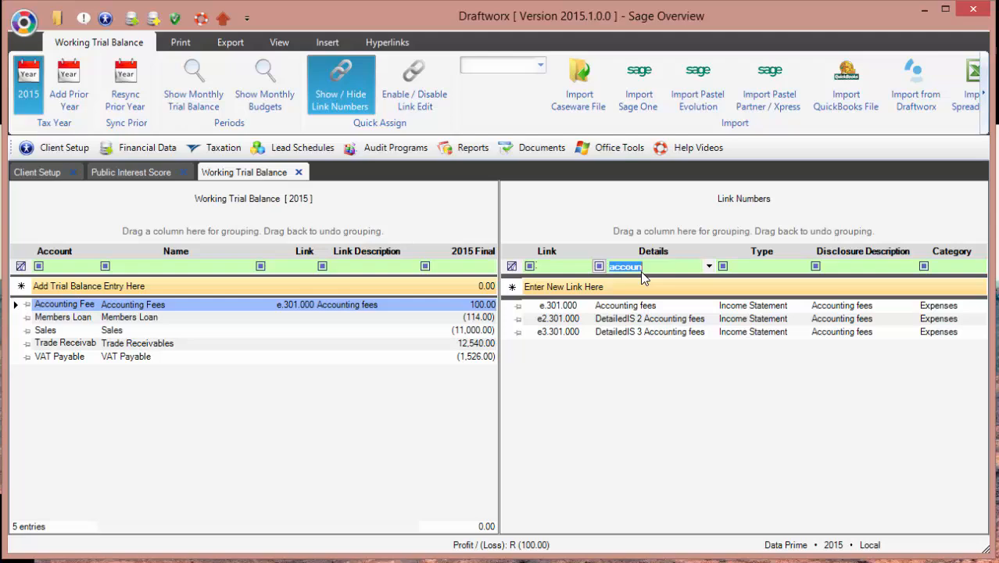
Step: Filter Details by 'sha' and link Members Loan to shareholder loan cl.430.001
text(salwe)
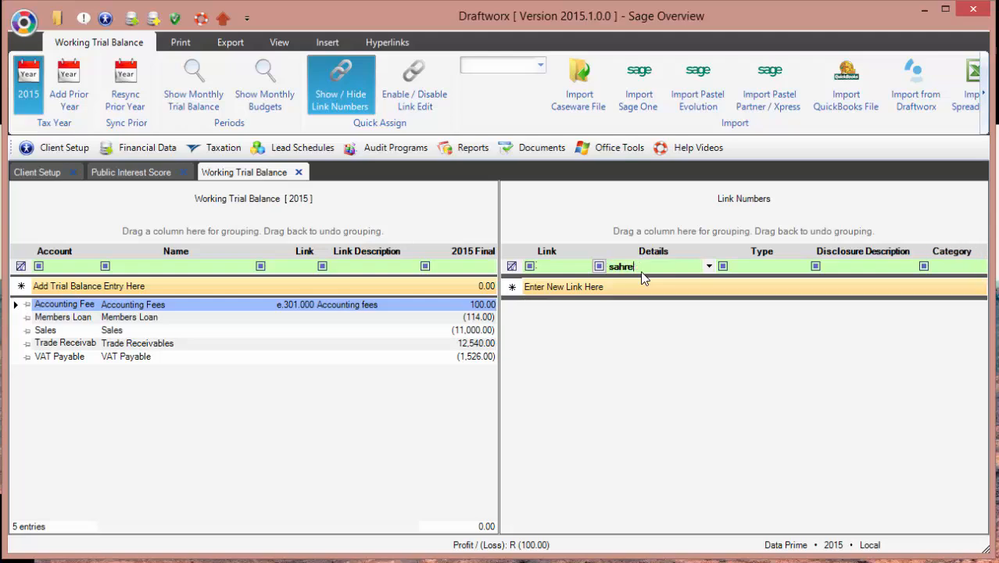
key(BackSpace)
key(BackSpace)
key(BackSpace)
key(BackSpace)
text(ha)
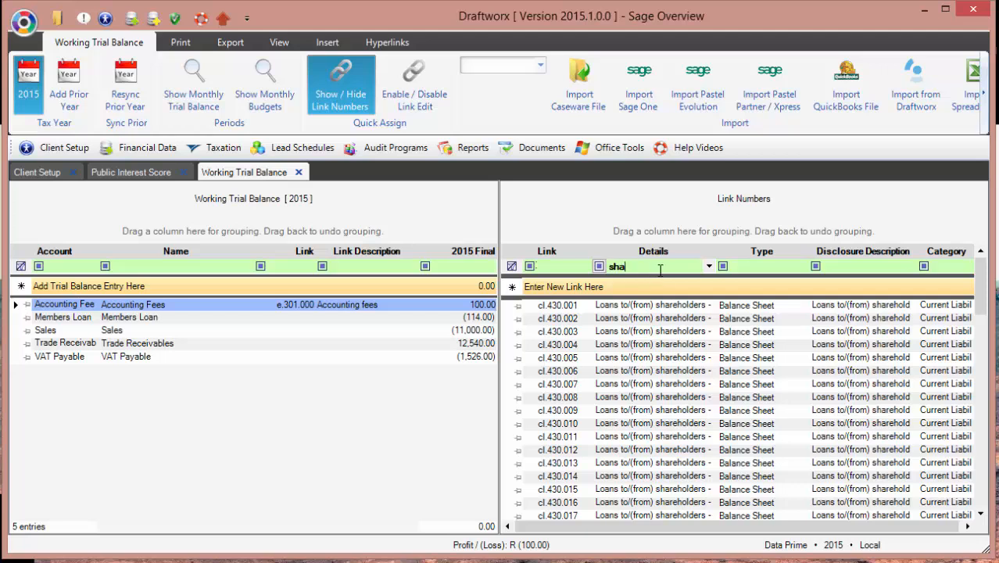
double_click(651, 307)
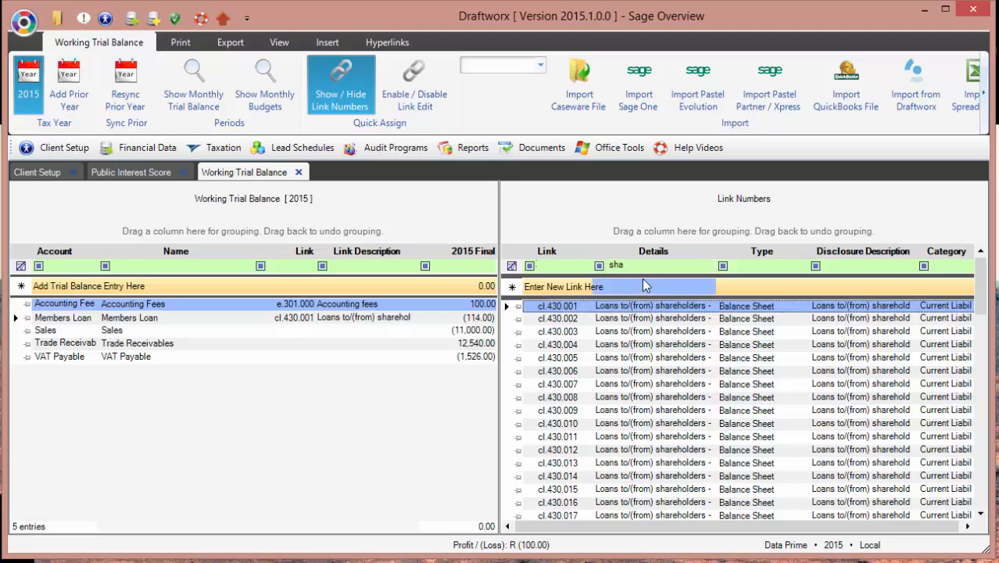
click(468, 331)
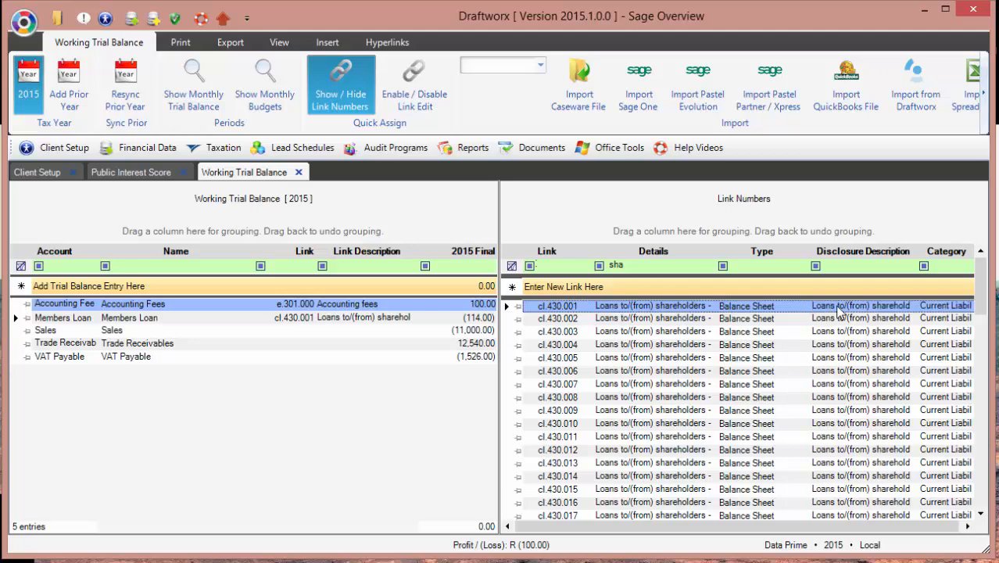
Step: Change the cl.430.001 disclosure description to the shareholder's name
click(839, 307)
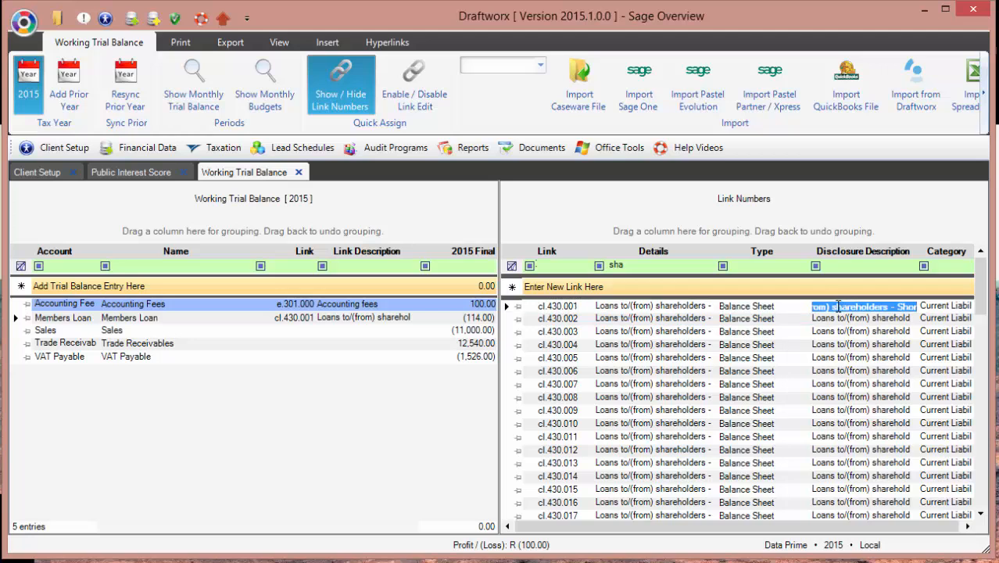
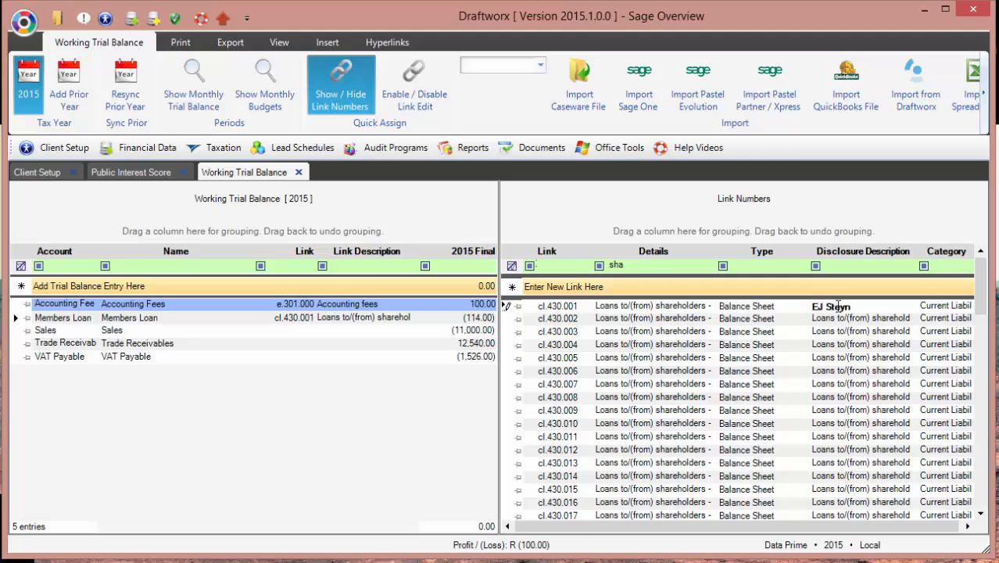
key(Return)
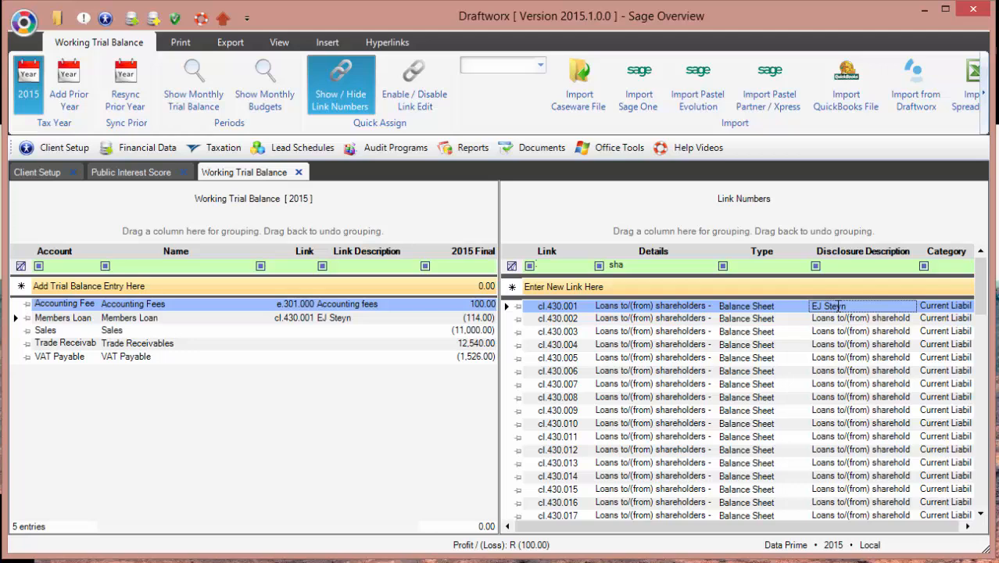
click(665, 266)
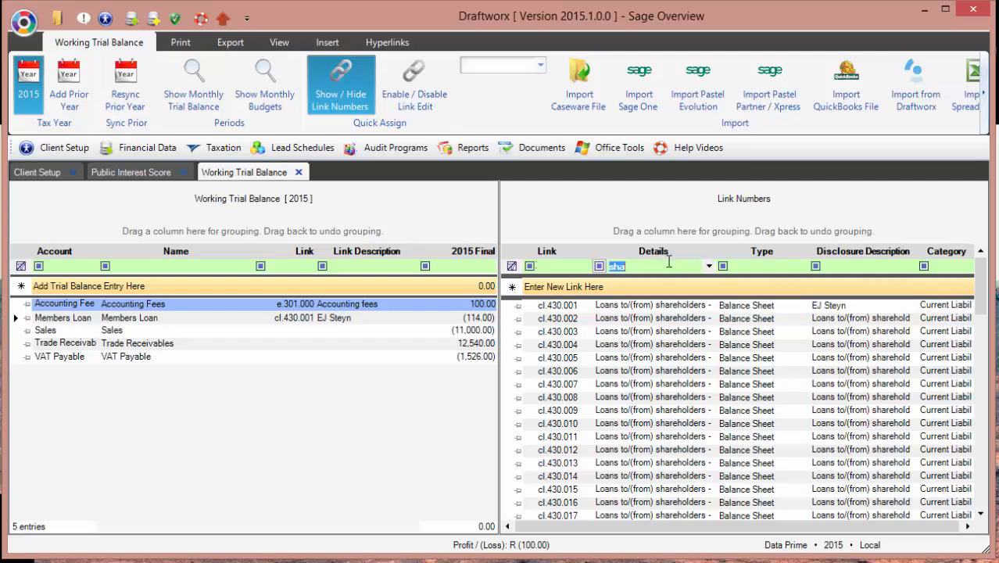
text(sales)
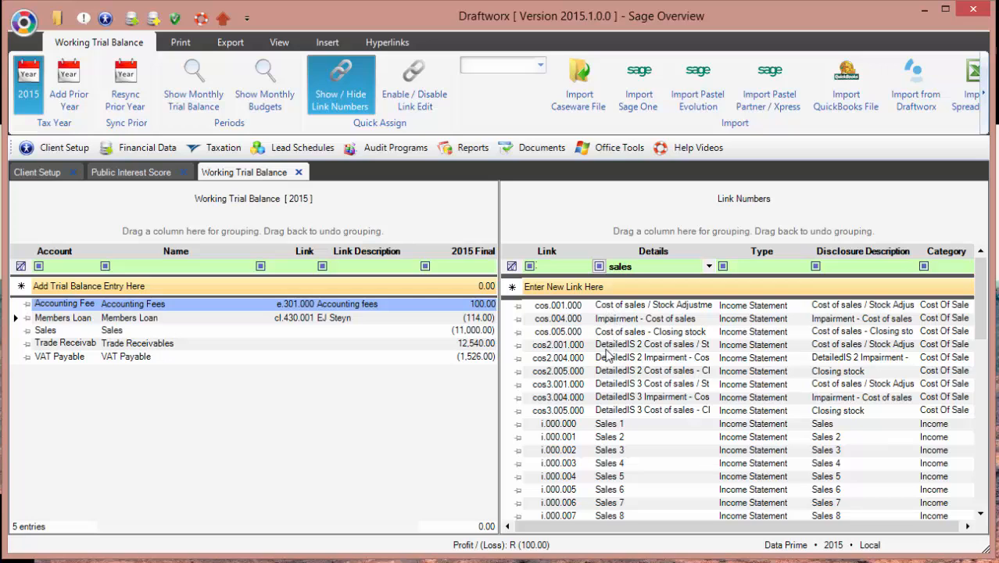
click(602, 428)
click(635, 439)
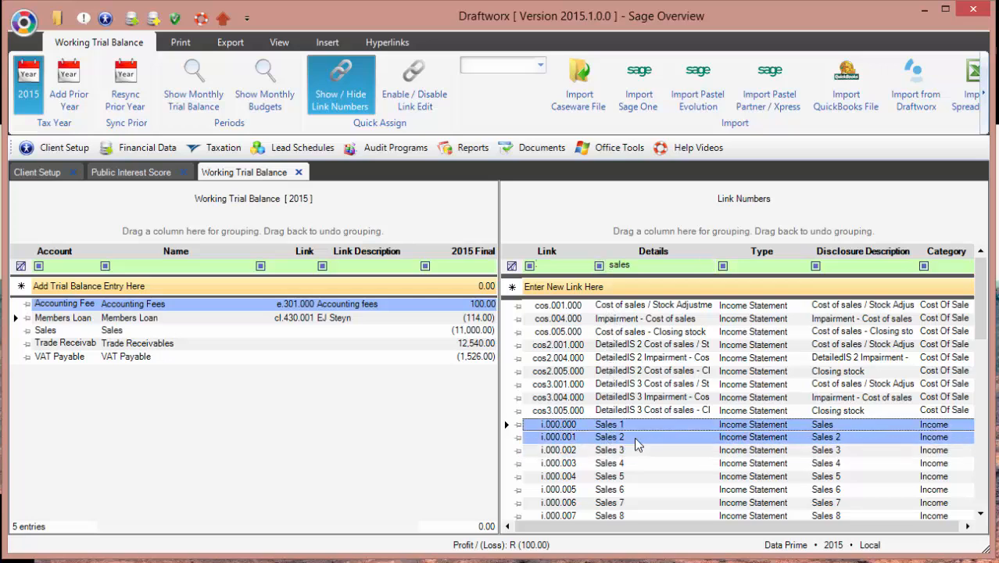
click(625, 427)
double_click(625, 427)
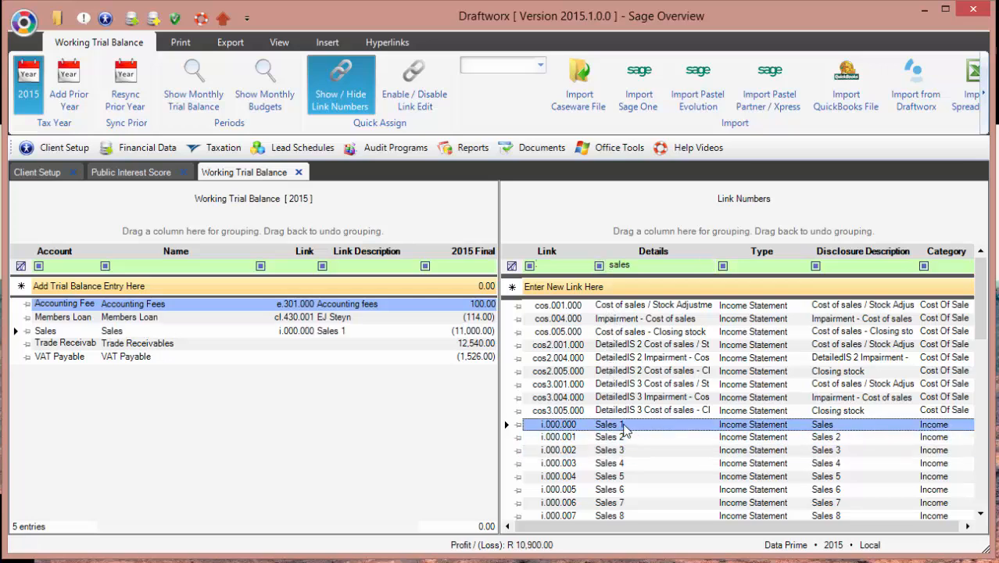
ctrl+click(625, 438)
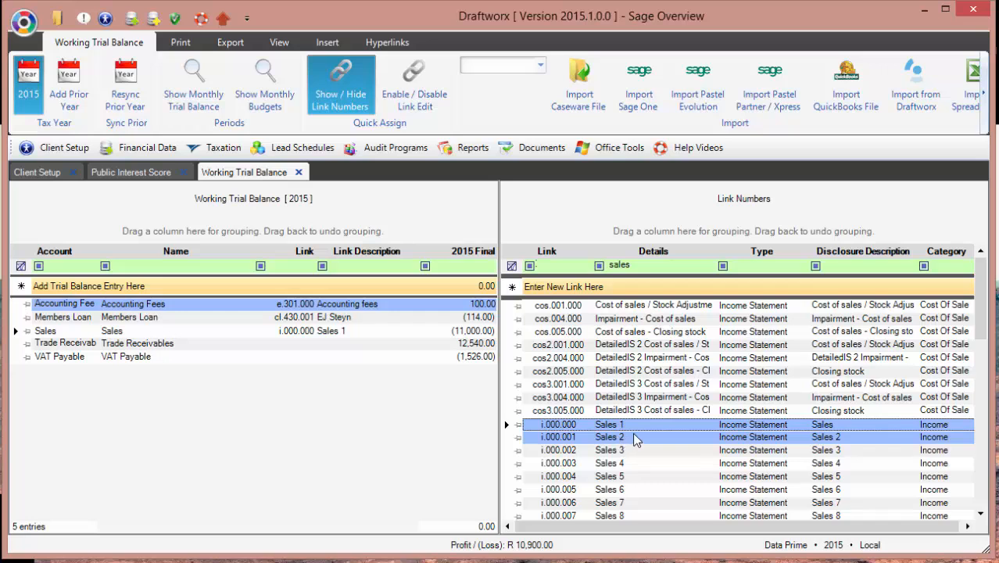
click(545, 430)
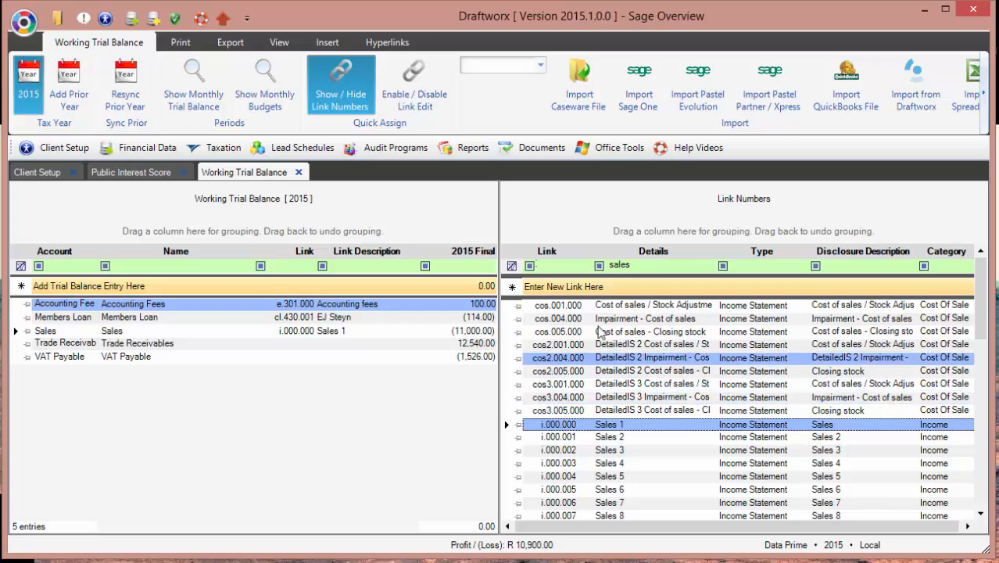
click(635, 266)
double_click(635, 266)
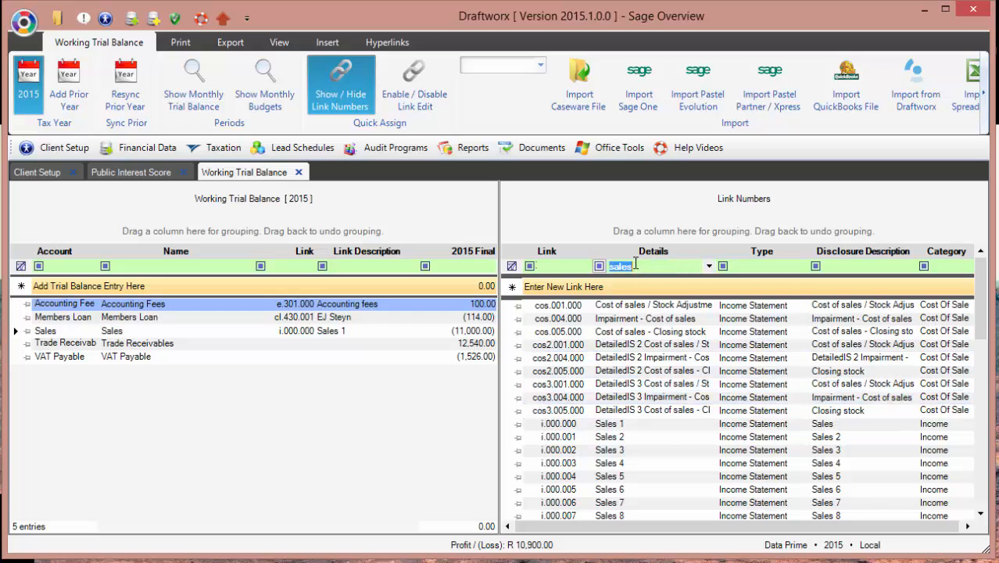
ctrl+click(283, 317)
text(trade)
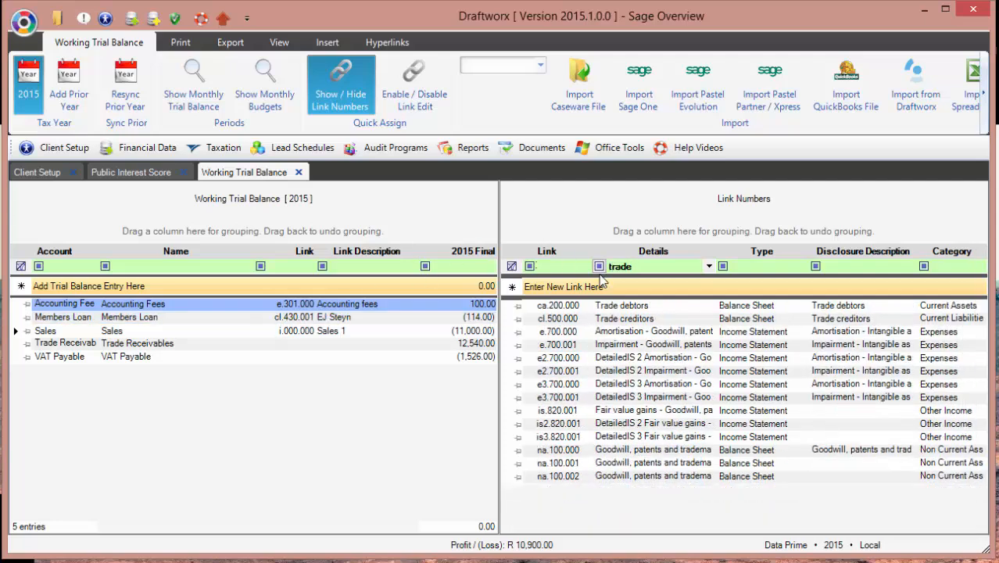
double_click(576, 306)
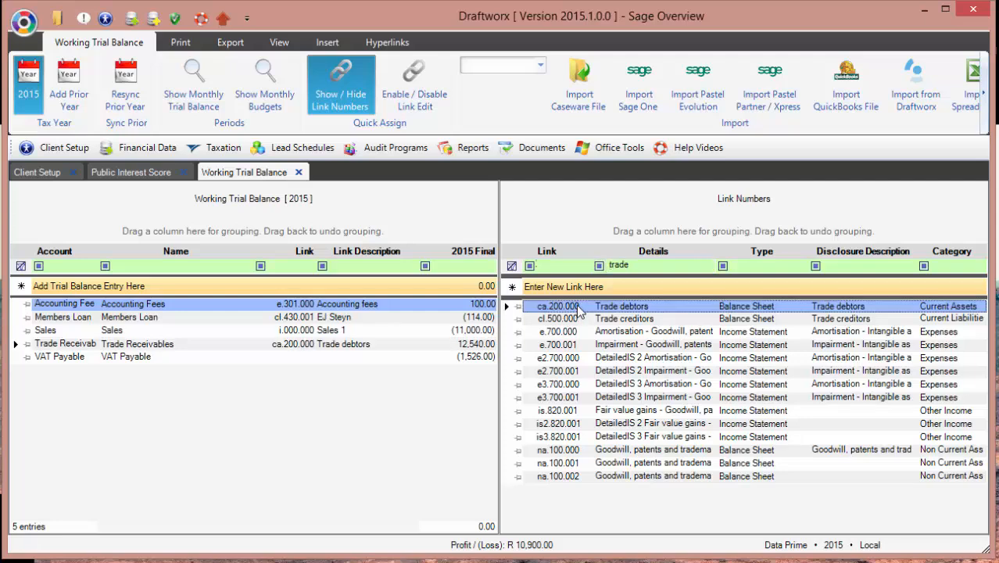
click(643, 266)
text(vat)
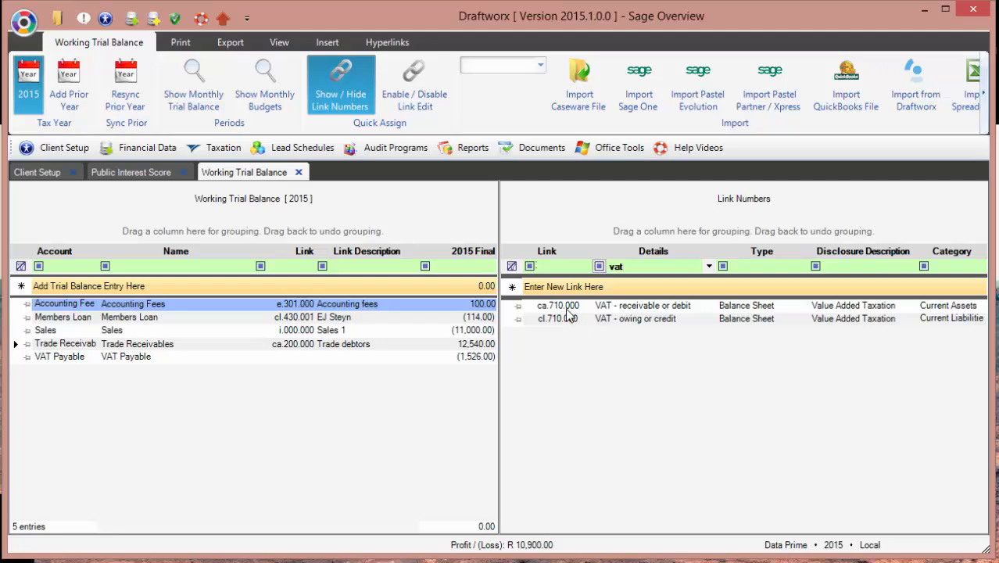
click(219, 356)
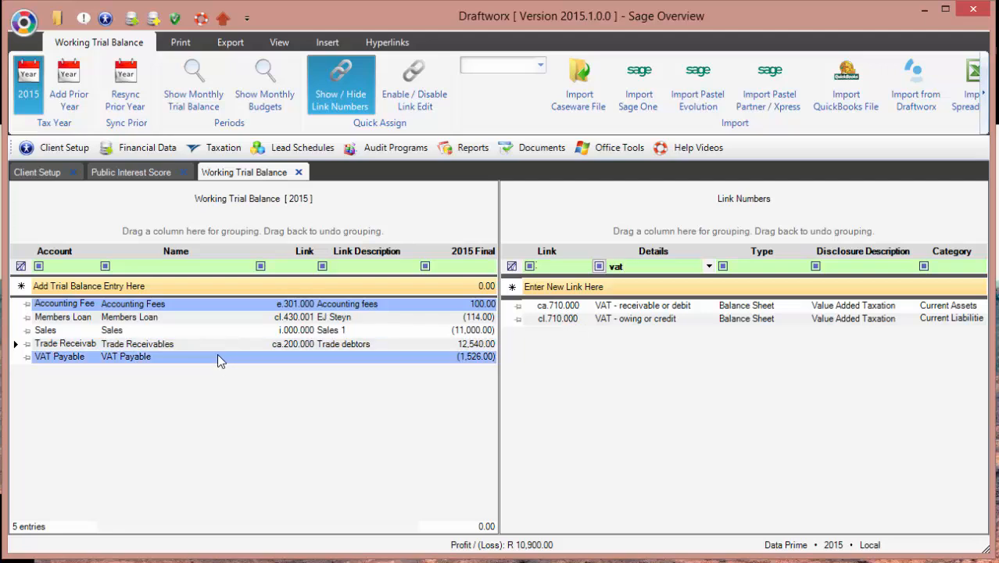
double_click(559, 319)
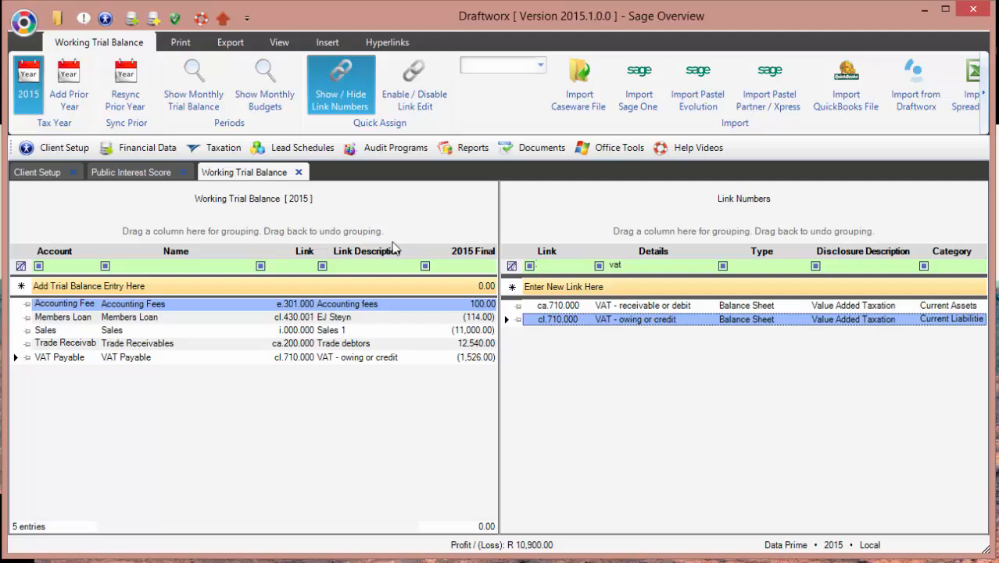
click(344, 84)
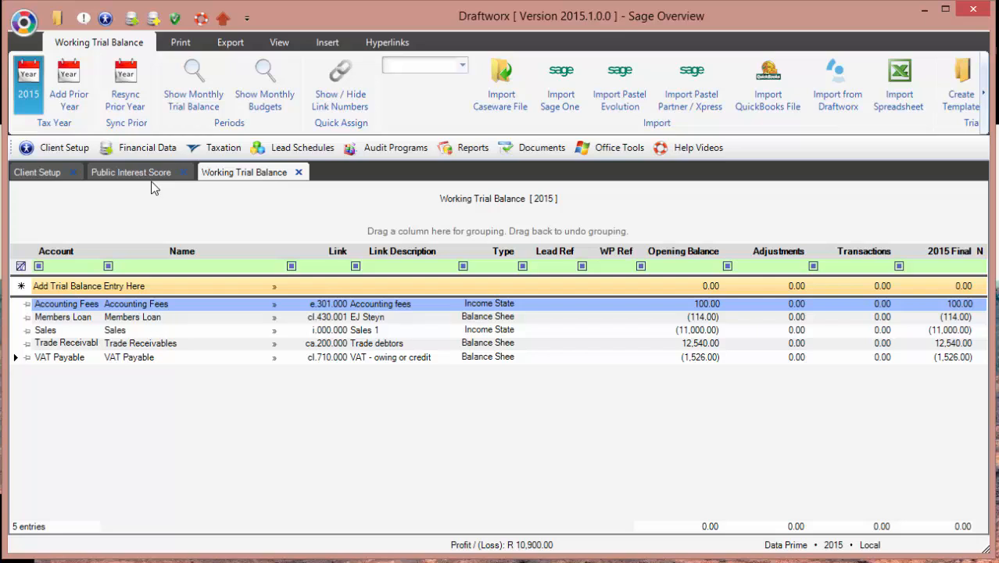
Step: Generate the IFRS SME Financials and inspect the Retained Income, Financial Position and Cash Flow status checks
click(146, 149)
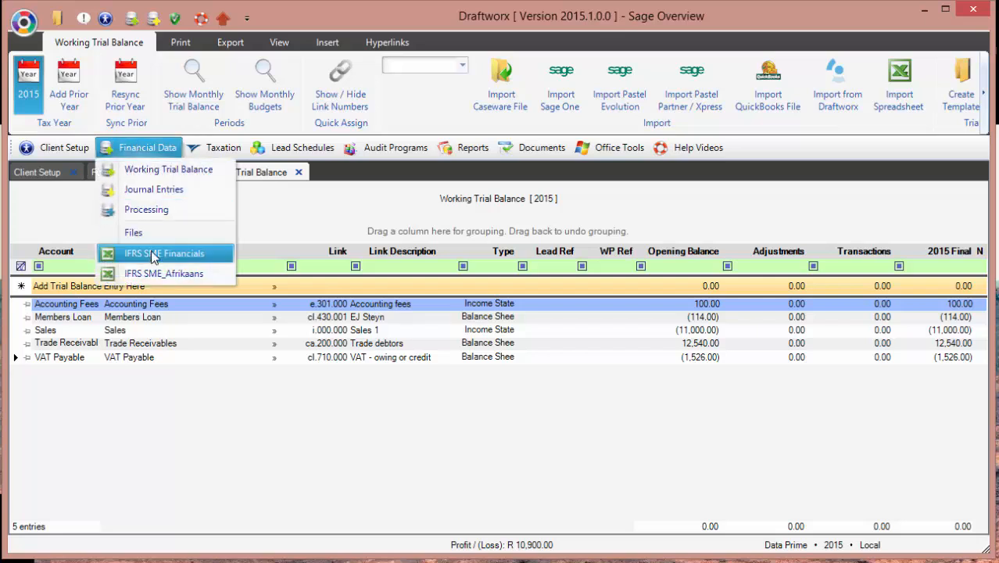
click(153, 255)
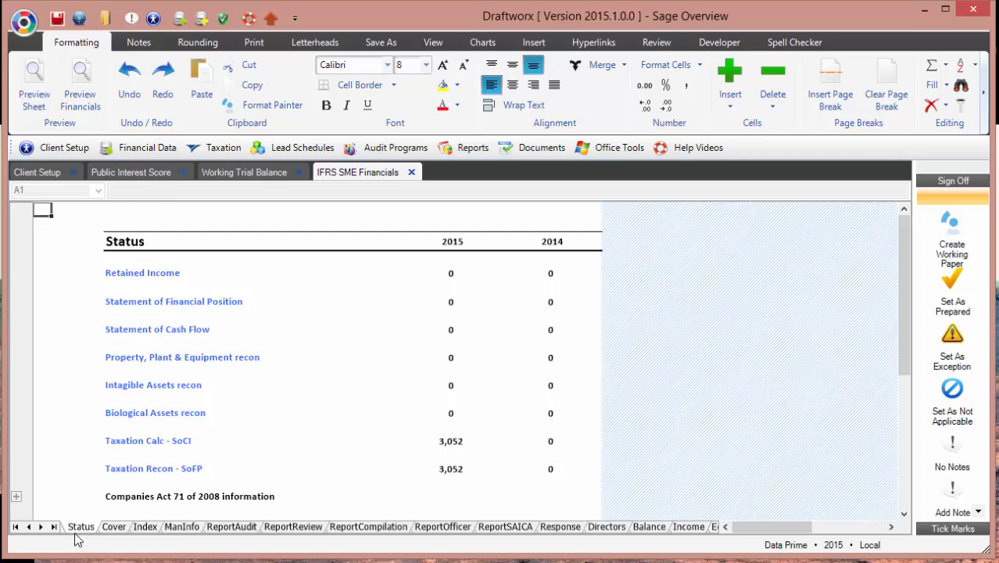
drag(147, 275, 500, 417)
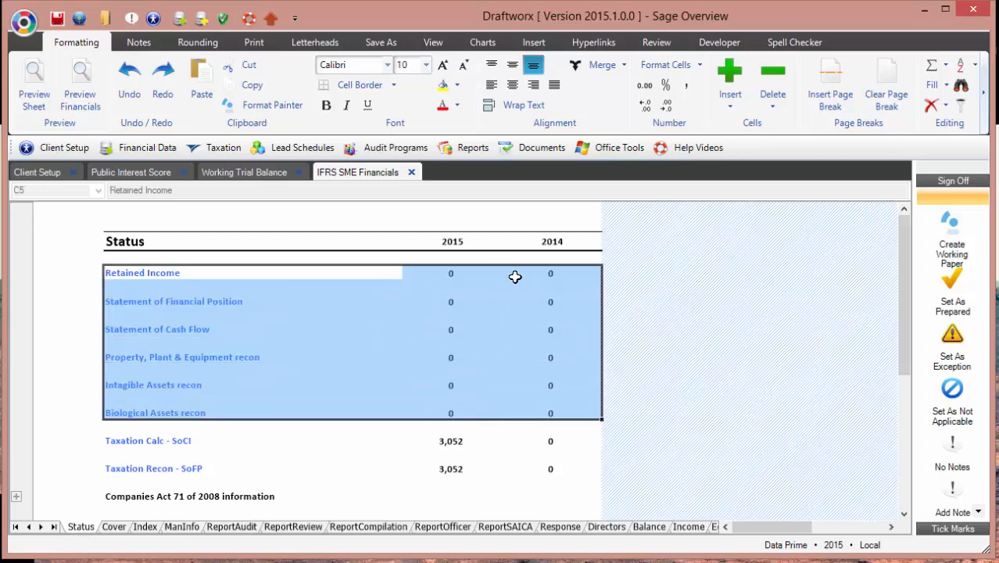
click(450, 272)
click(451, 301)
click(449, 329)
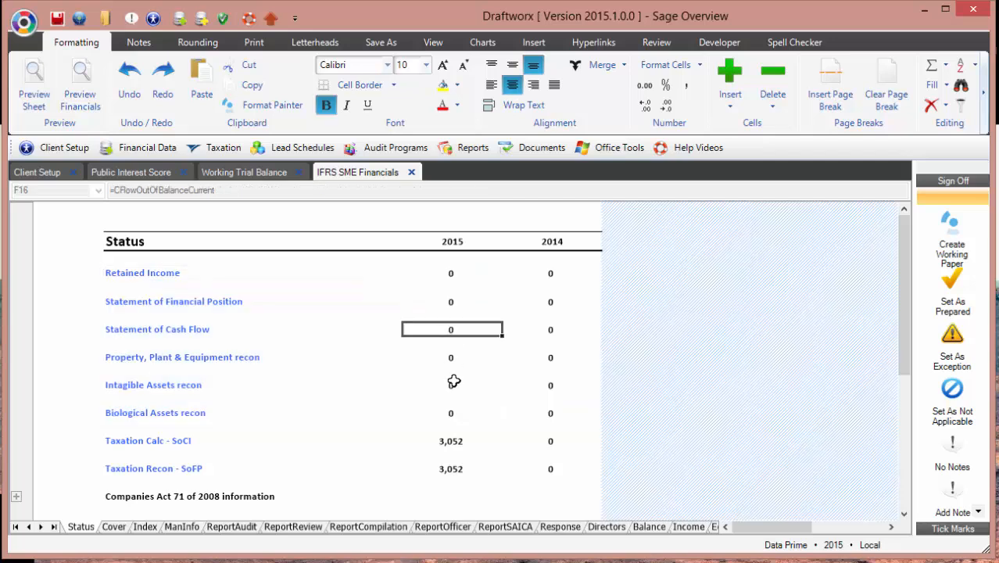
click(452, 271)
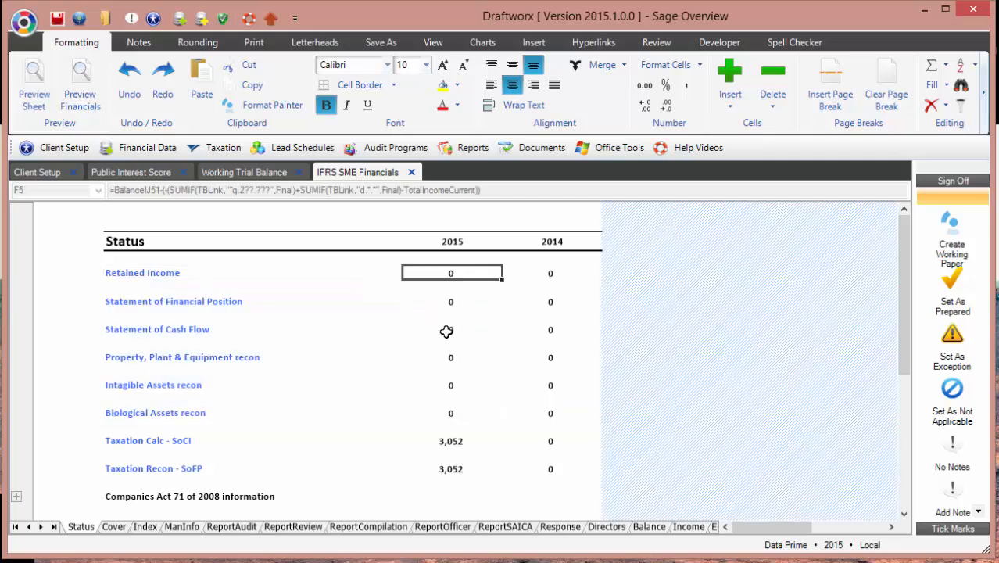
click(450, 301)
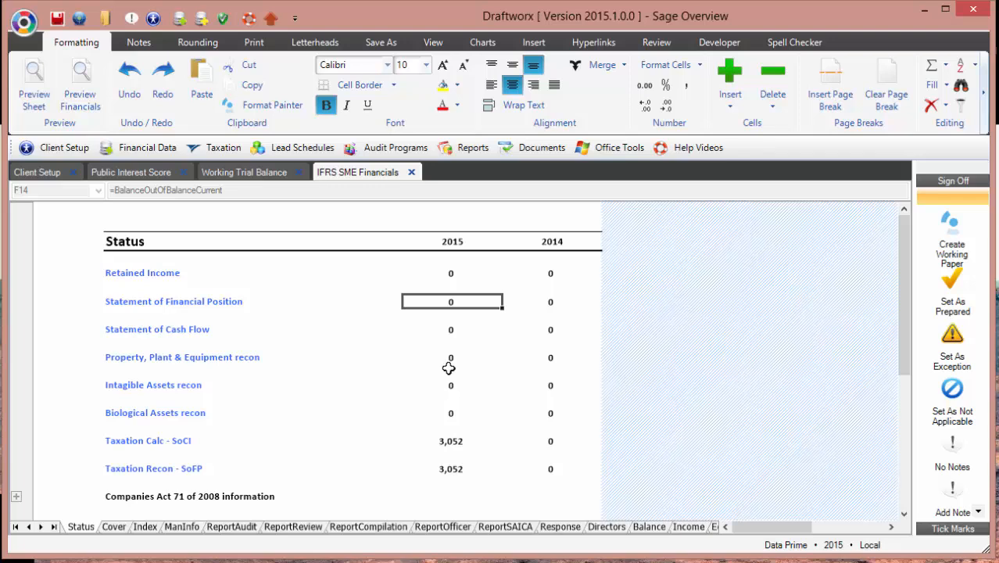
click(452, 344)
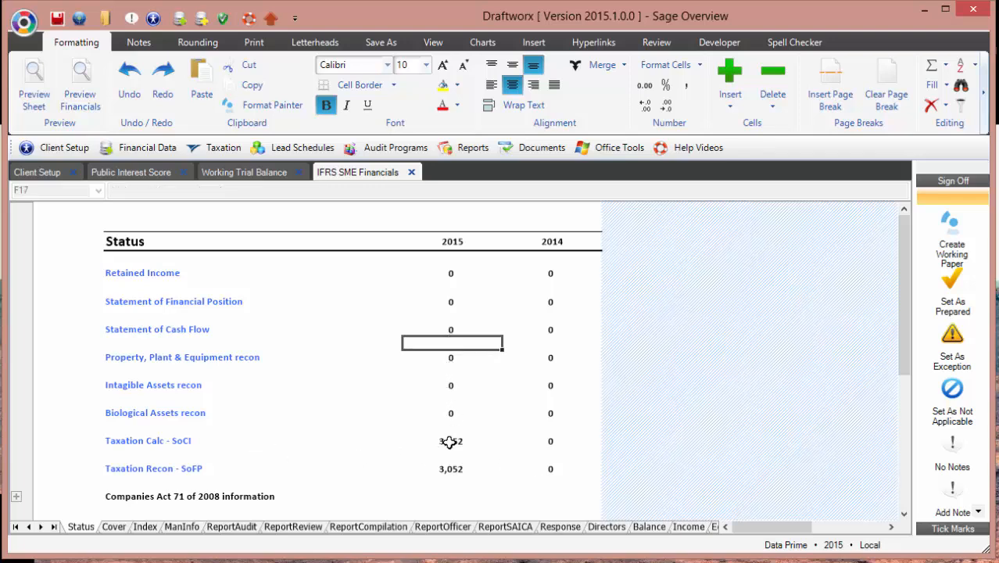
Step: Refresh from the trial balance, inspect the Taxation Calc 3,052 check, and show the Cover sheet
click(232, 173)
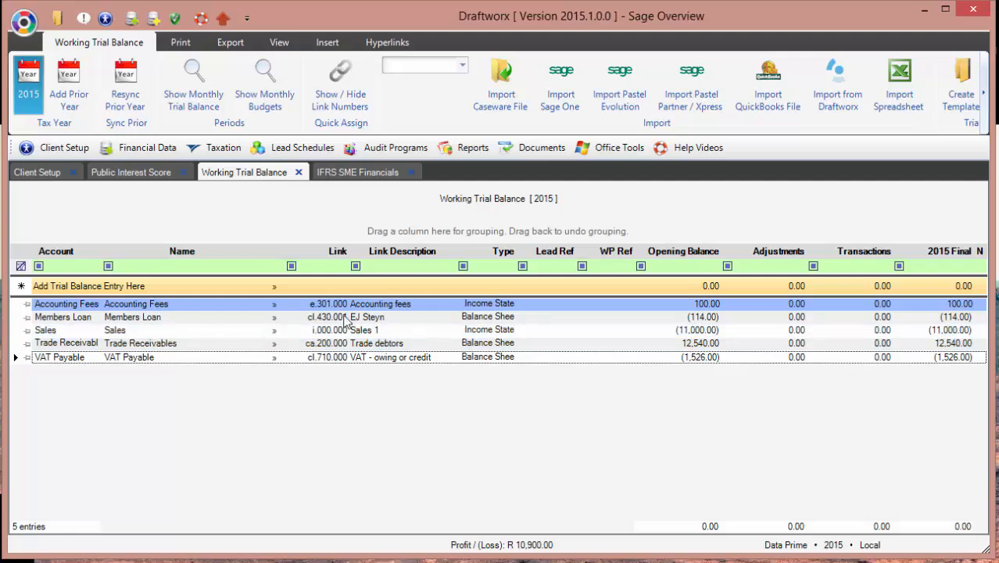
click(343, 173)
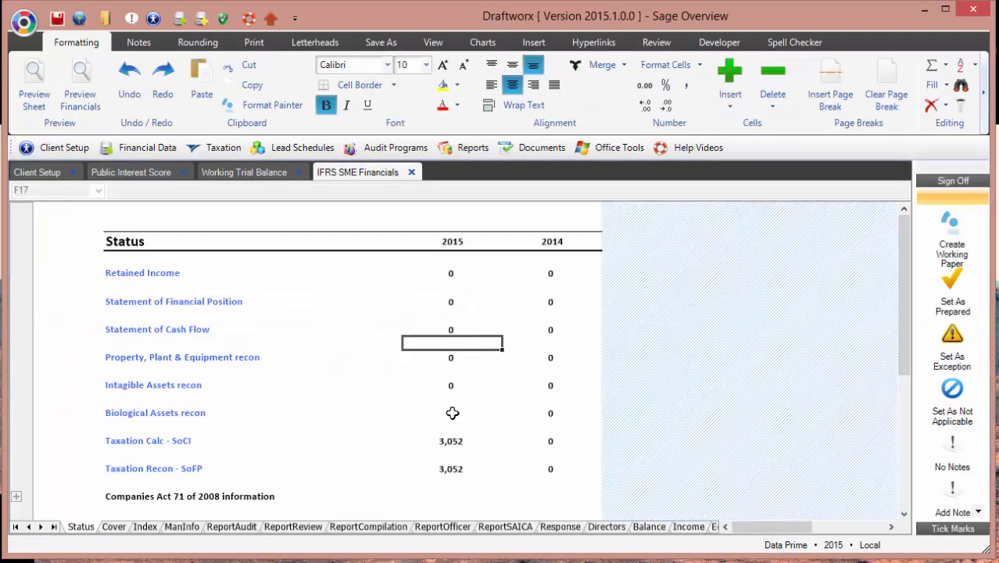
click(450, 440)
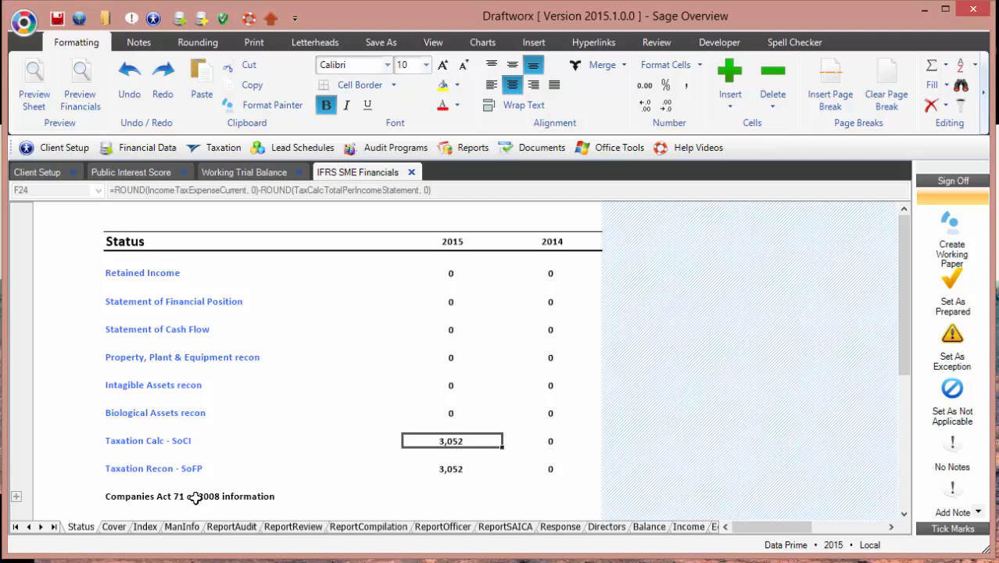
click(112, 528)
scroll(364, 383, down, 2)
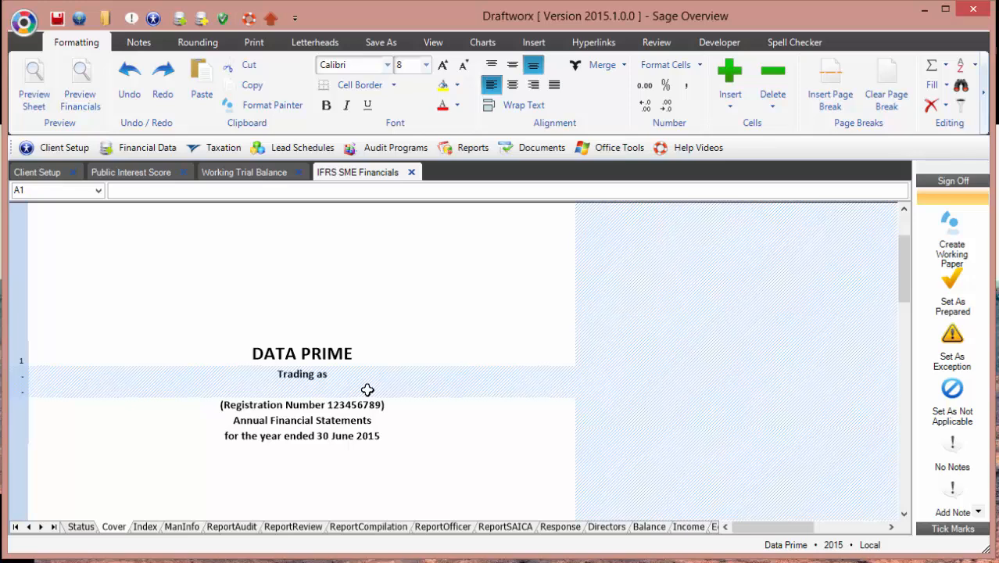
click(37, 172)
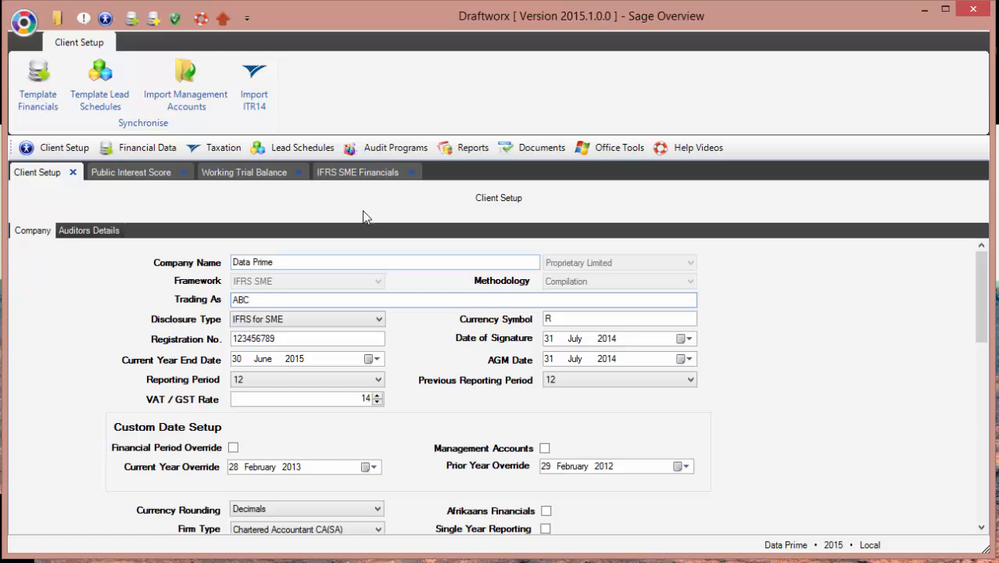
click(356, 172)
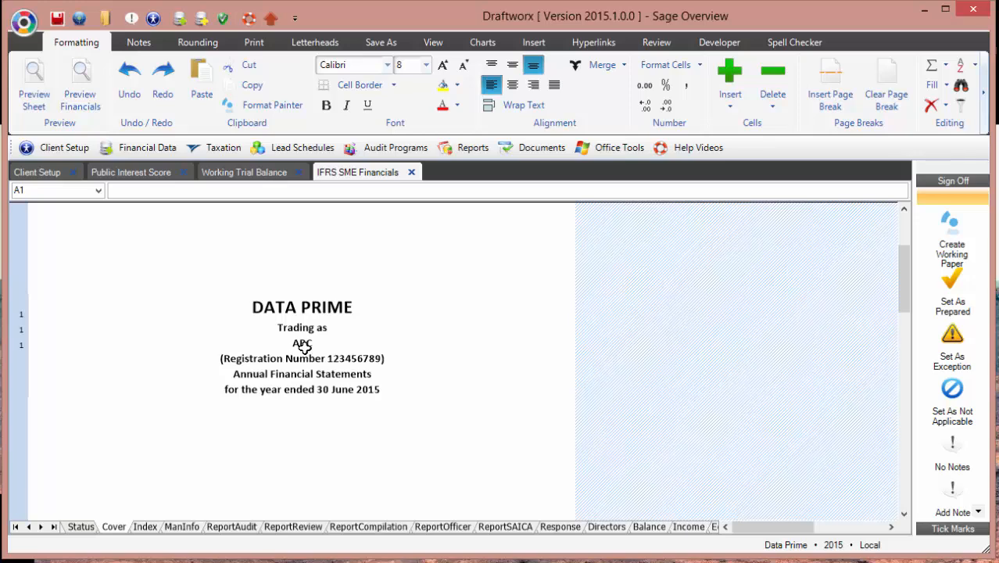
click(35, 174)
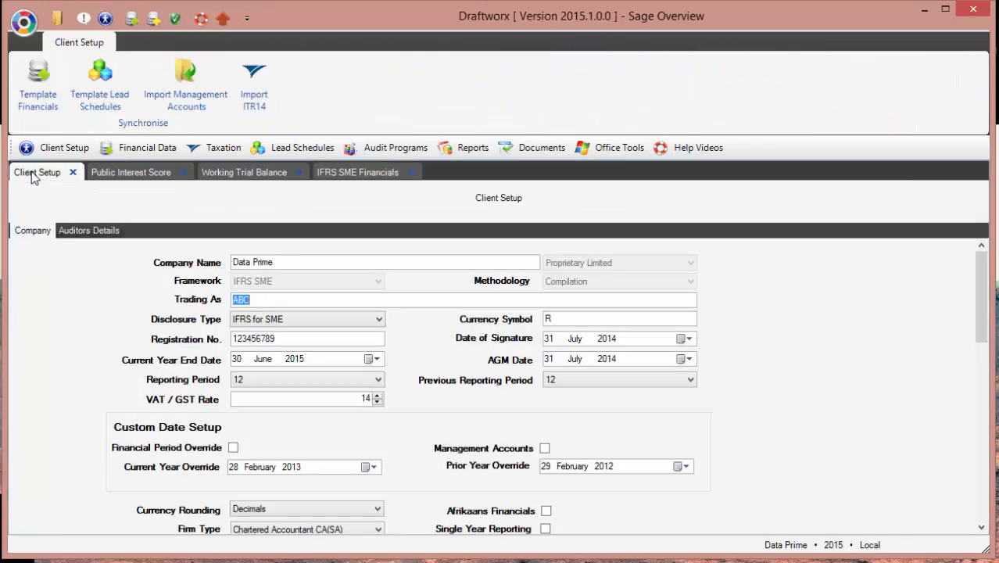
click(312, 175)
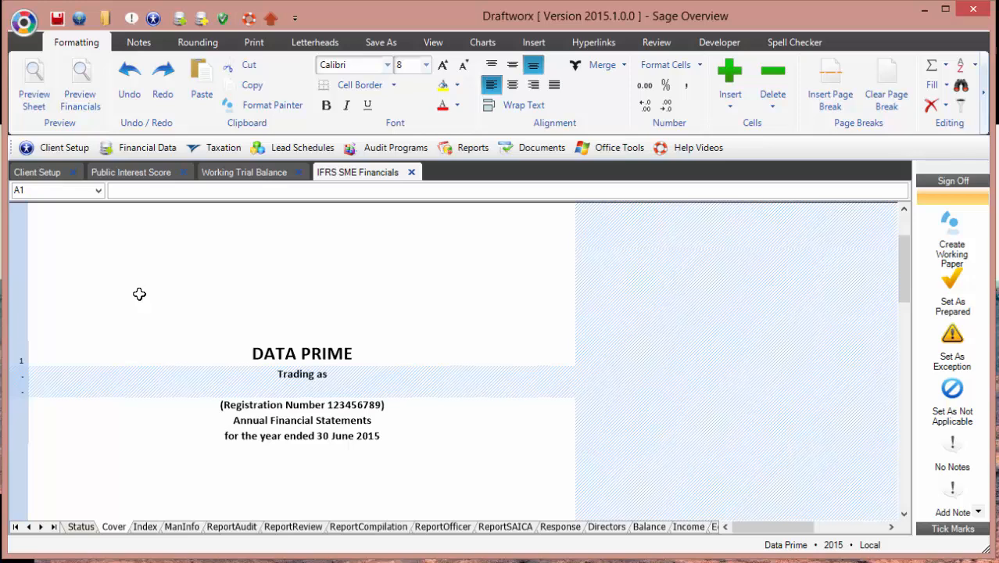
Step: Page through the Index, ManInfo, ReportAudit, ReportReview, ReportCompilation, ReportOfficer and ReportSAICA sheets
click(139, 527)
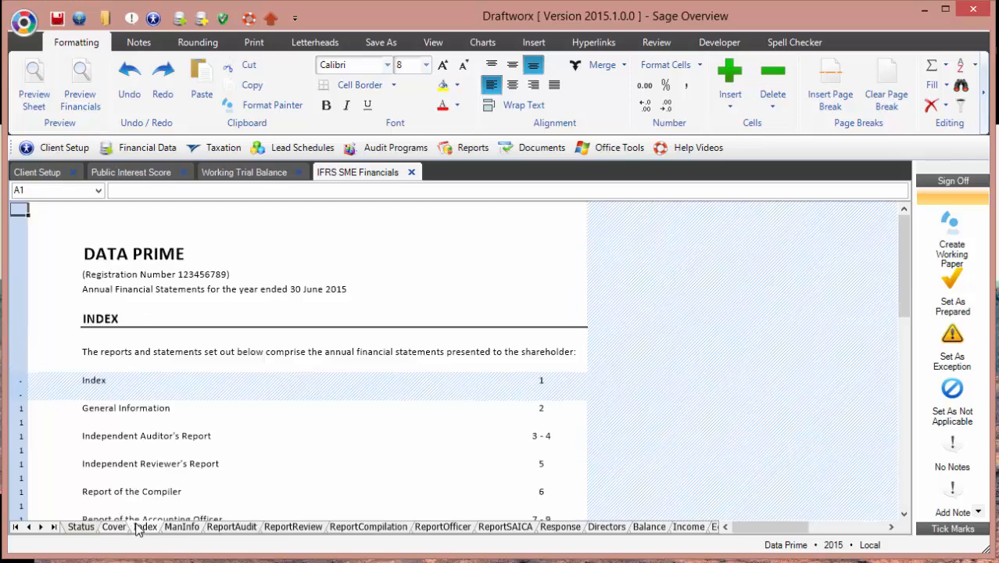
click(185, 527)
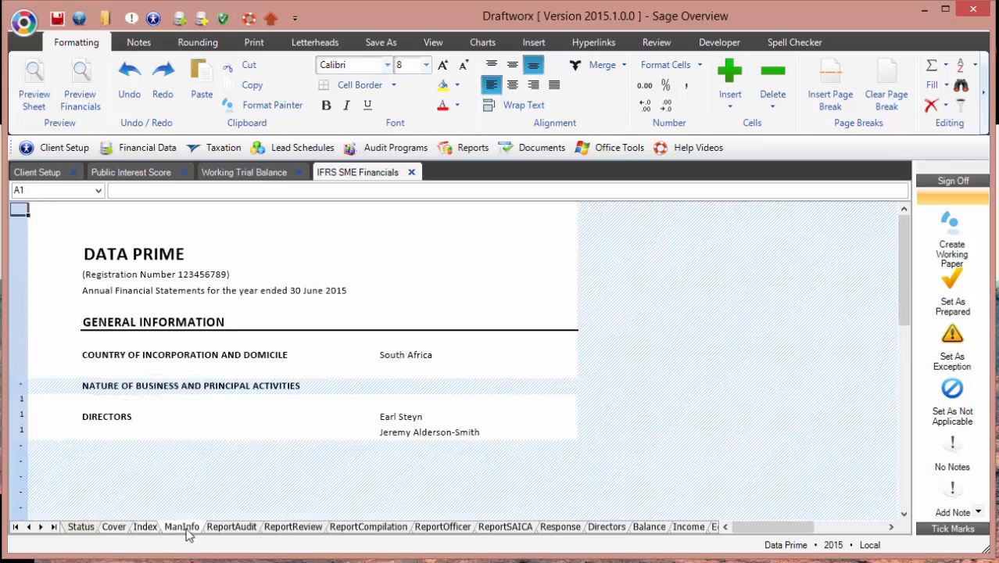
click(231, 527)
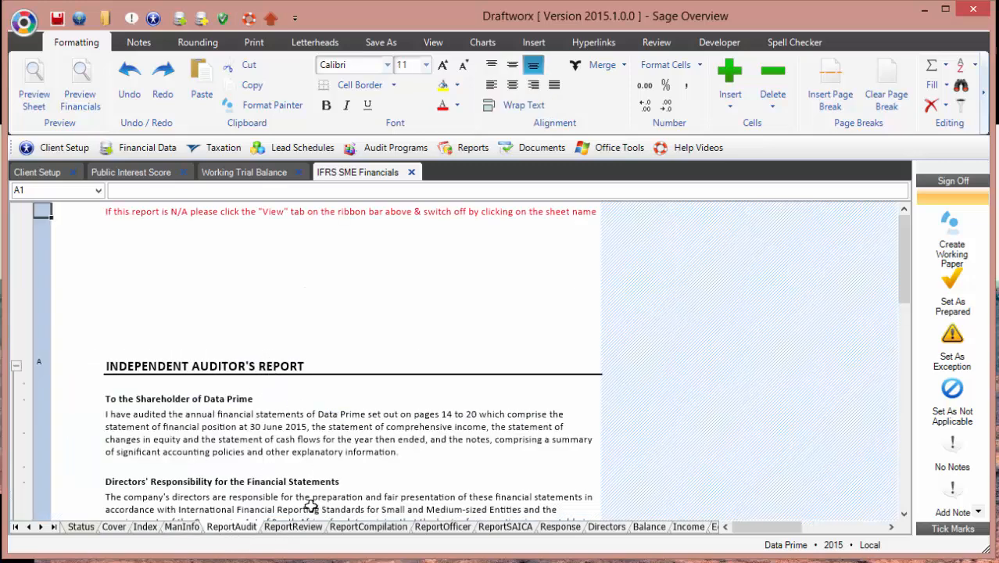
click(312, 530)
click(367, 528)
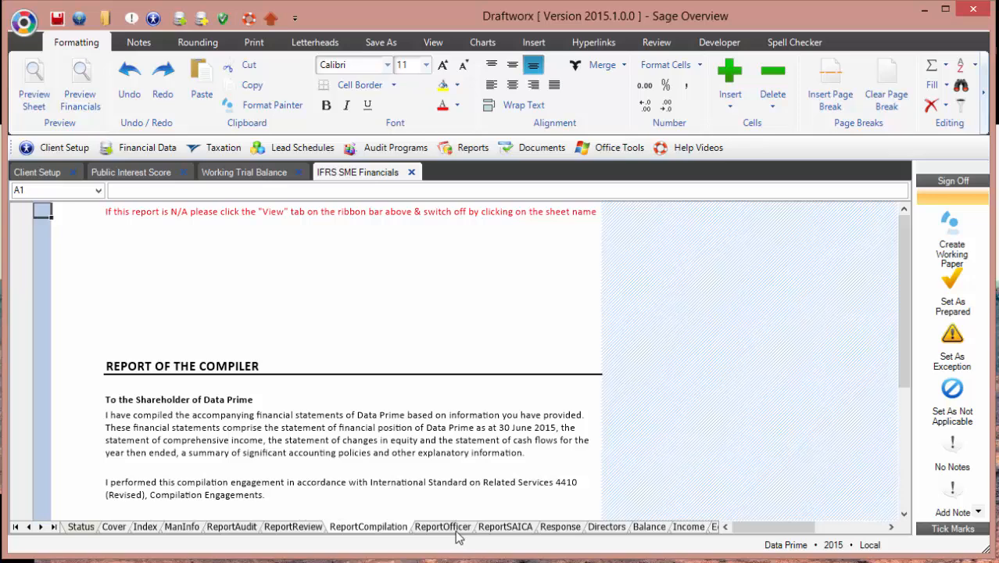
click(456, 530)
click(505, 529)
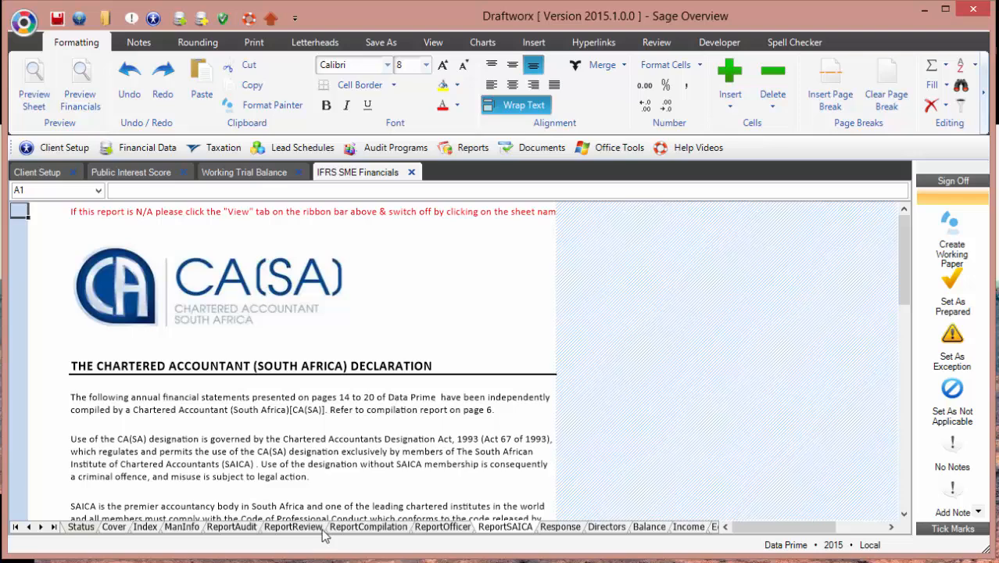
Step: Return to the Independent Auditor's Report and read its red not-applicable note
click(349, 527)
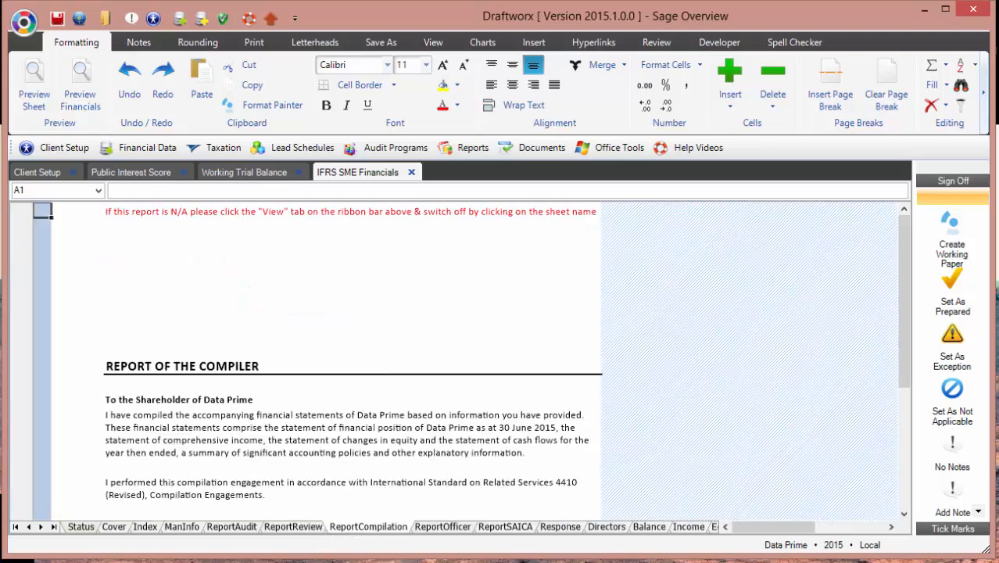
click(229, 528)
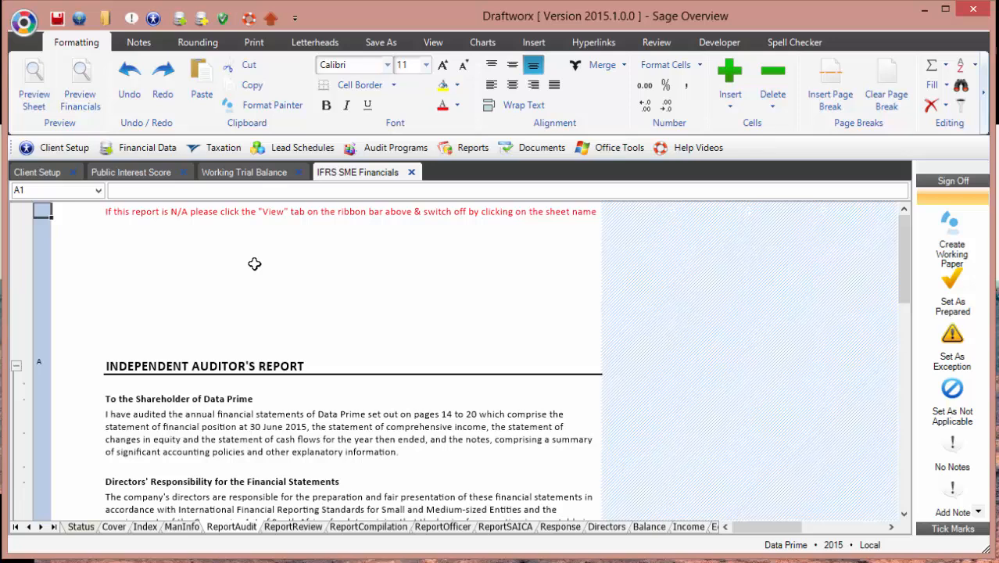
click(175, 211)
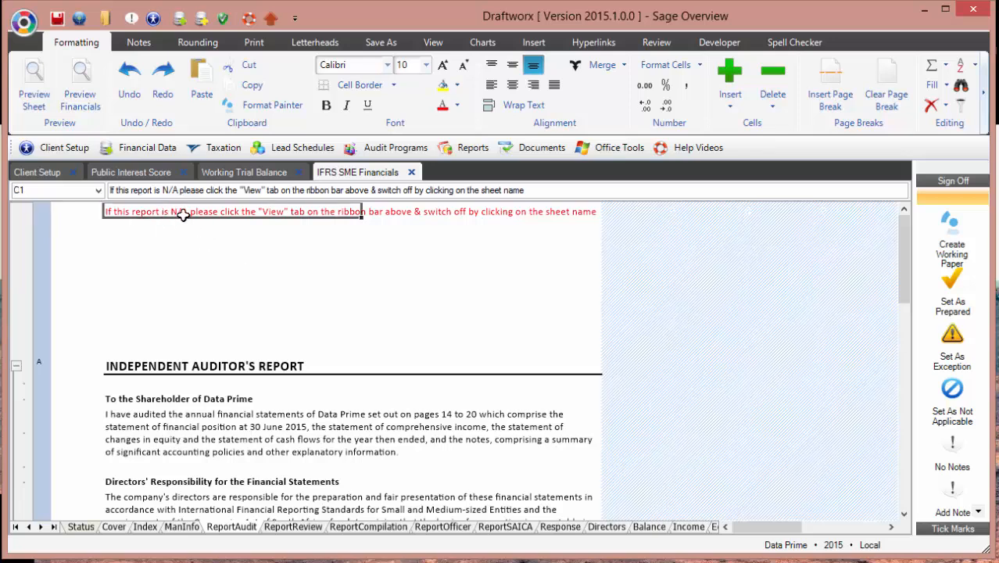
Step: Hide ReportReview, ReportCompilation, ReportOfficer, ReportSAICA, DetailedIS1 and DetailedIS2, then show the Directors' Responsibilities page
click(432, 43)
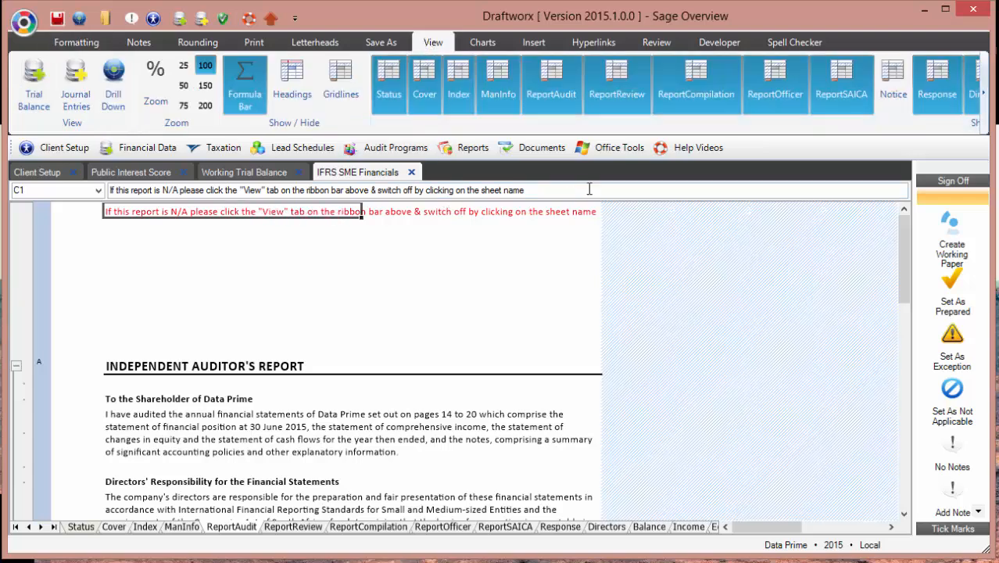
click(606, 90)
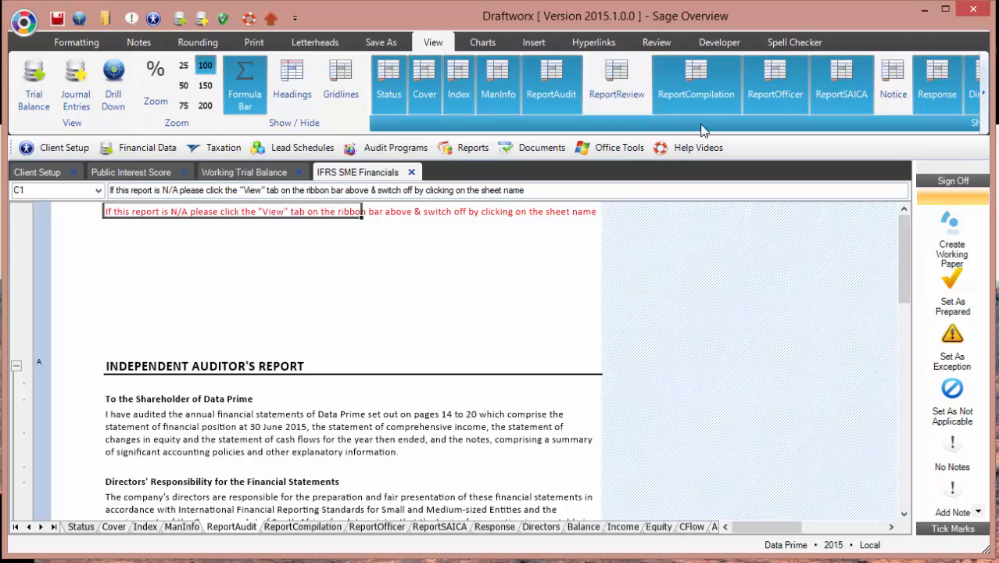
click(696, 88)
click(774, 87)
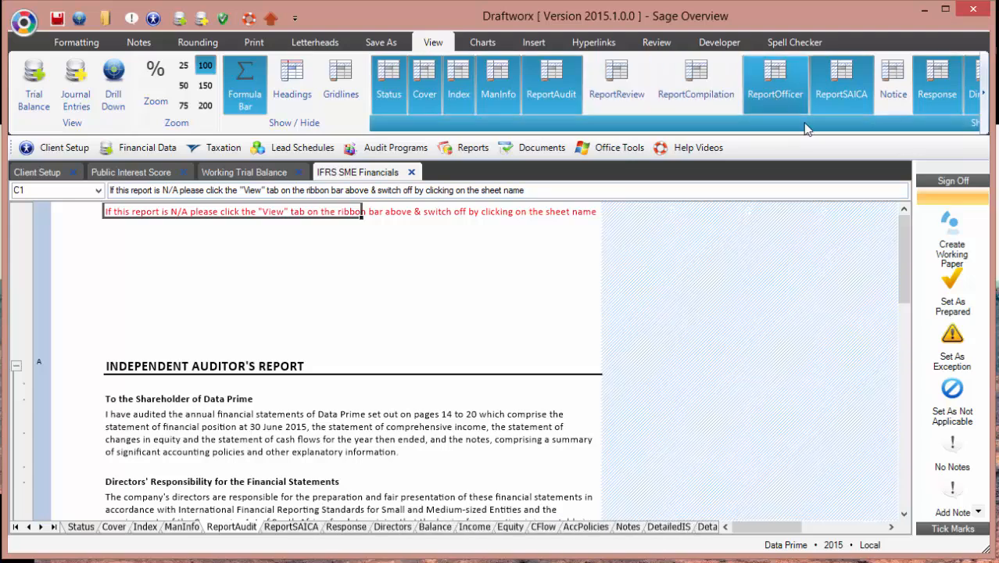
click(839, 89)
click(987, 100)
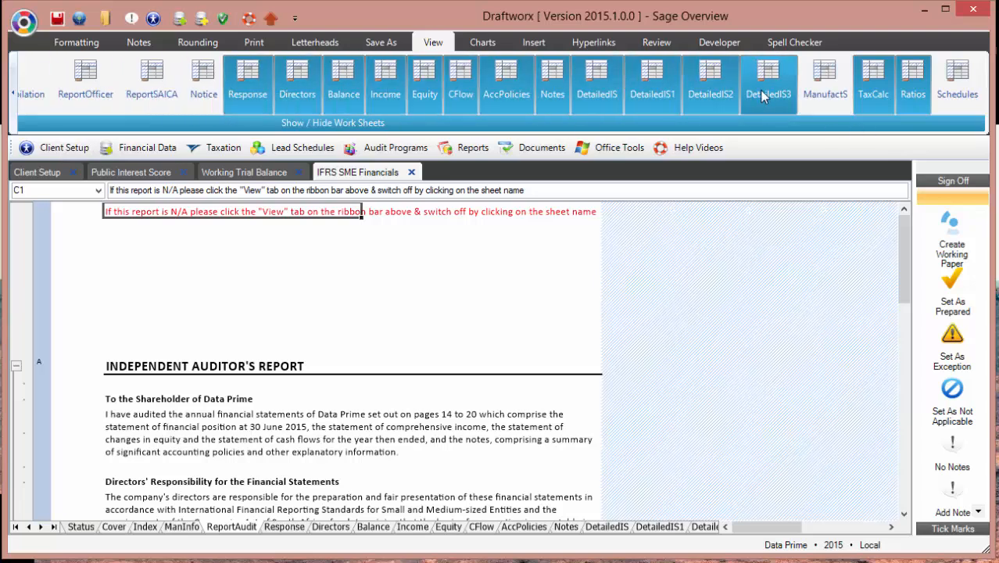
click(710, 85)
click(652, 84)
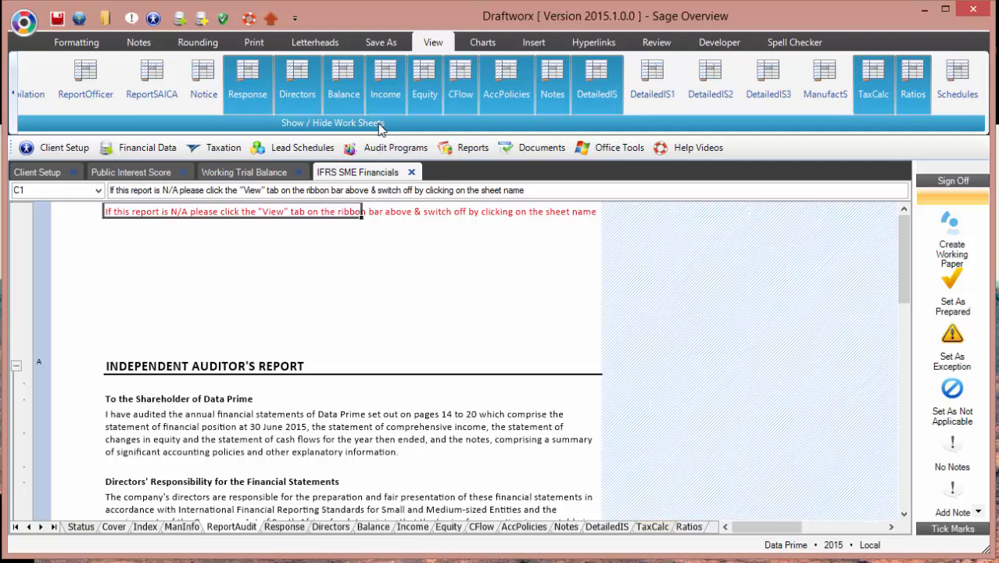
click(285, 528)
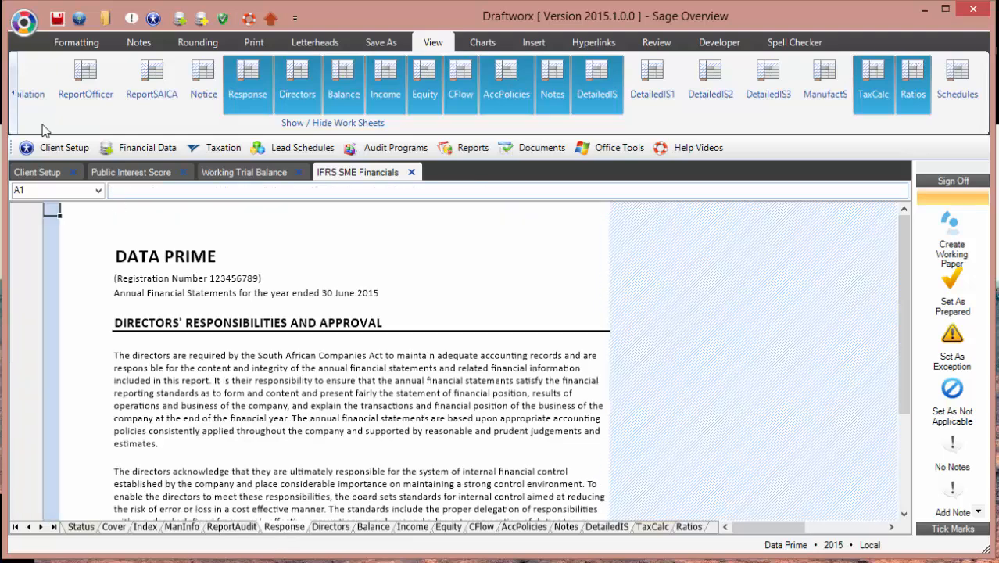
Step: Go from the Directors' Report to the Balance sheet and review its totals
click(330, 528)
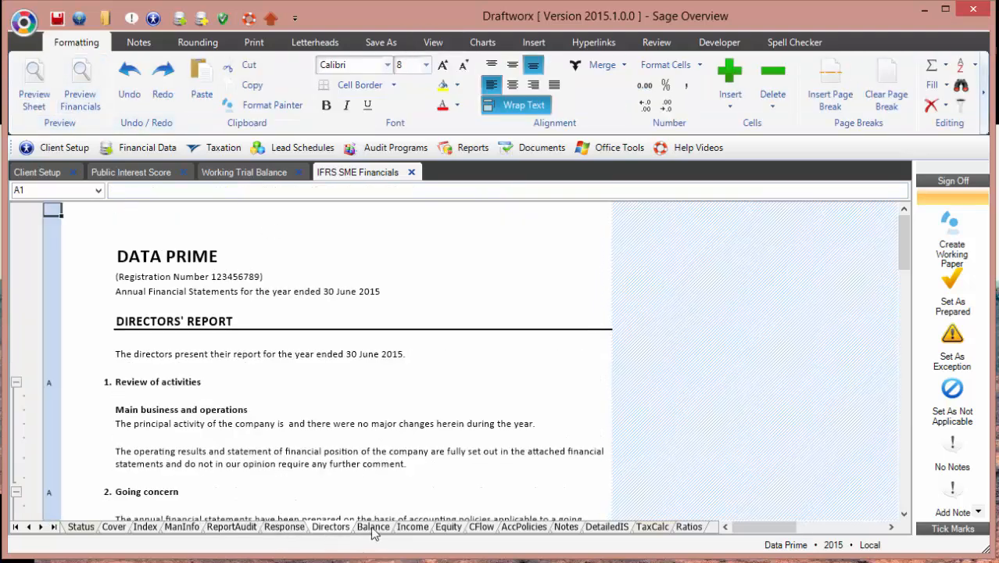
click(373, 527)
scroll(421, 460, up, 1)
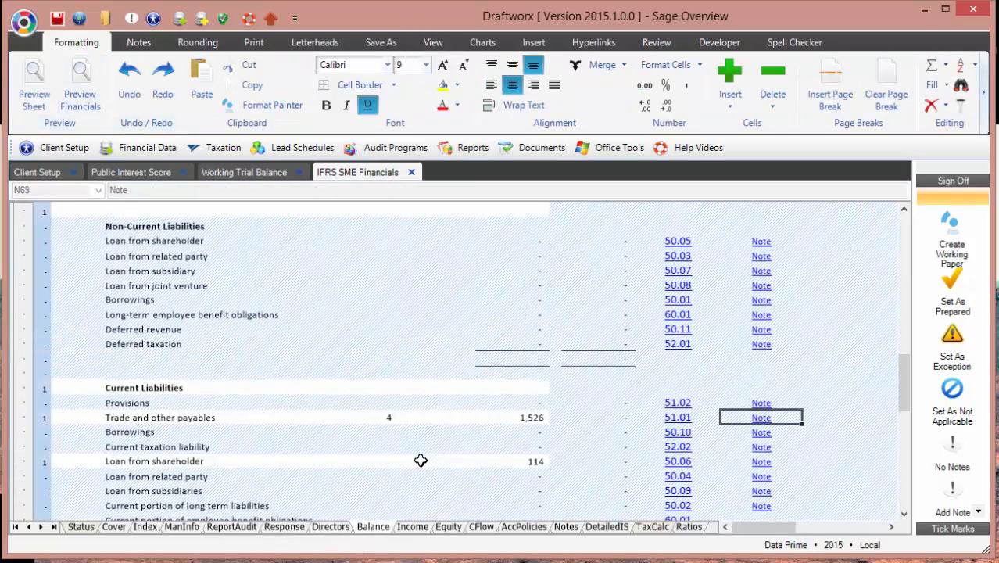
scroll(420, 460, up, 6)
scroll(421, 460, up, 5)
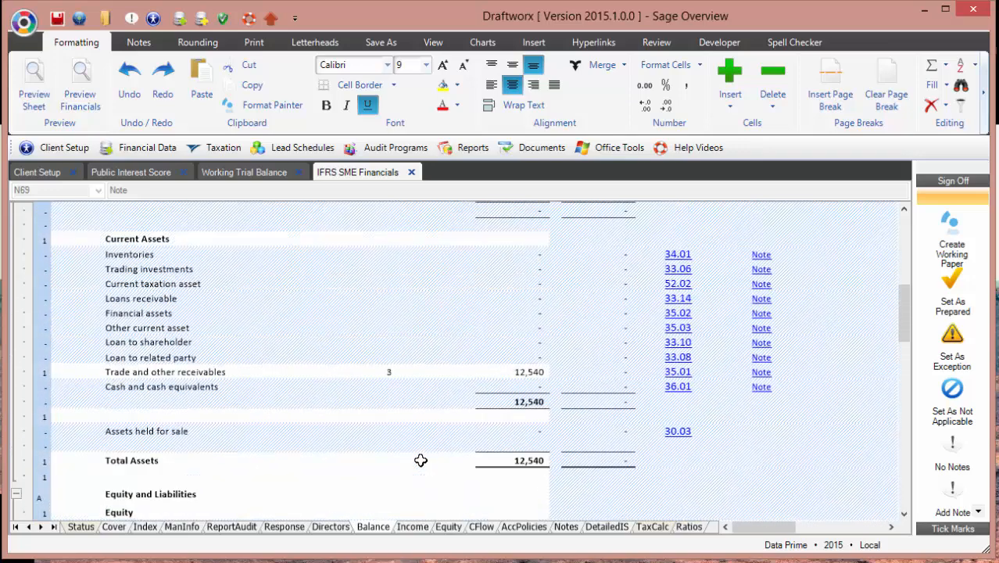
scroll(430, 267, up, 2)
scroll(430, 267, down, 4)
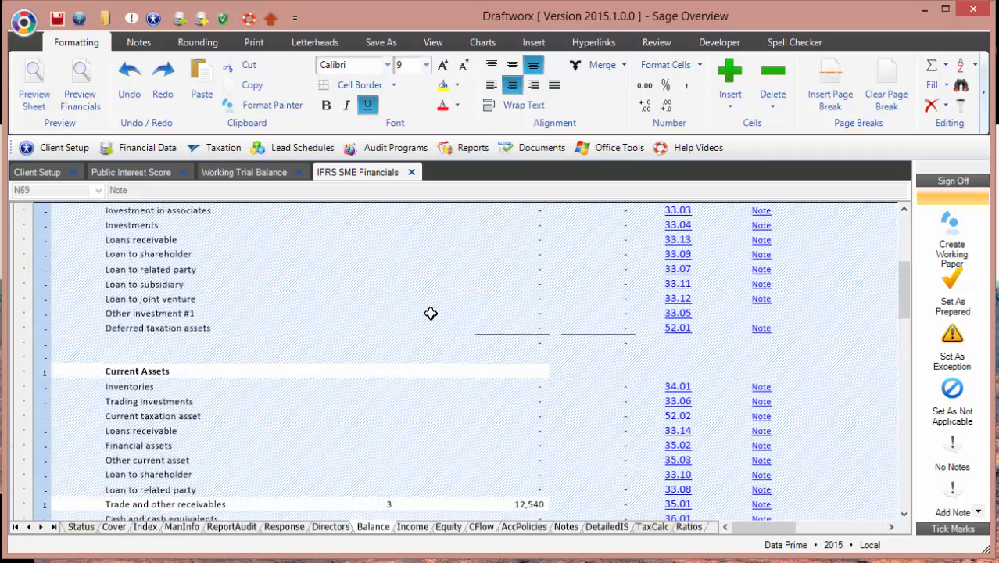
Step: Compare the Balance sheet figures against the Working Trial Balance
click(229, 172)
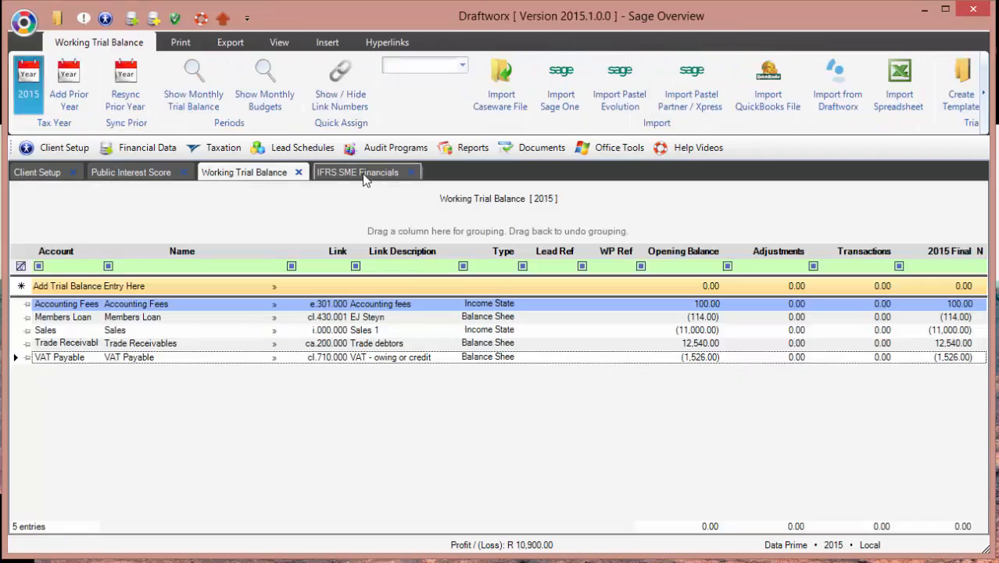
click(360, 173)
scroll(500, 313, up, 6)
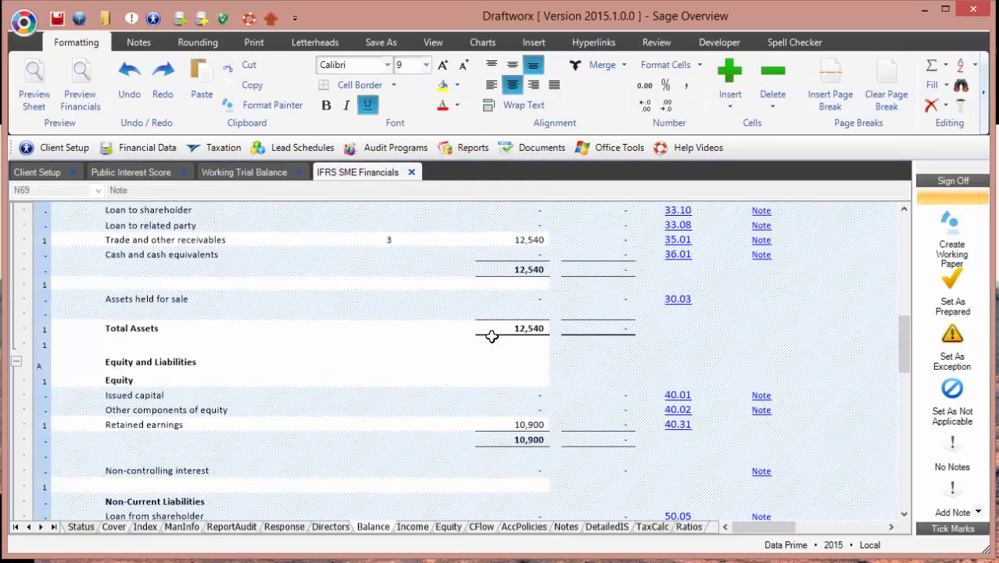
scroll(491, 336, up, 7)
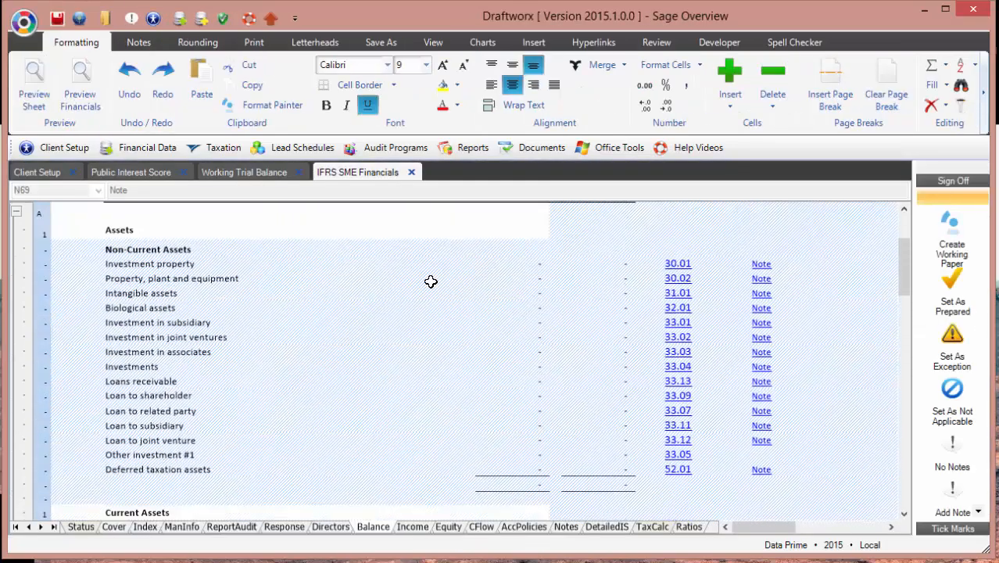
scroll(431, 282, down, 6)
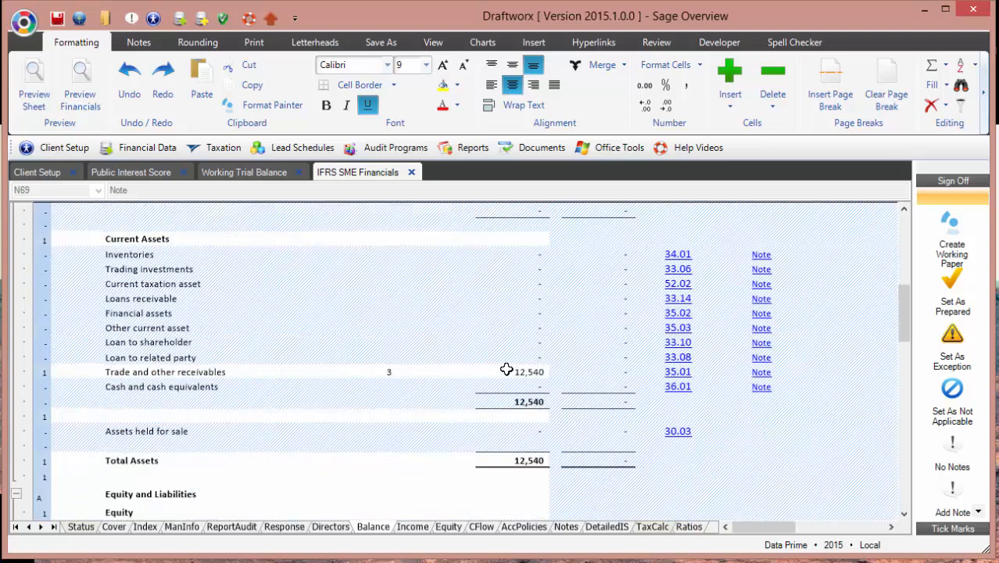
Step: Check the Trade Receivables link number, cancel the Link Numbers list, and return to the Balance sheet
click(229, 173)
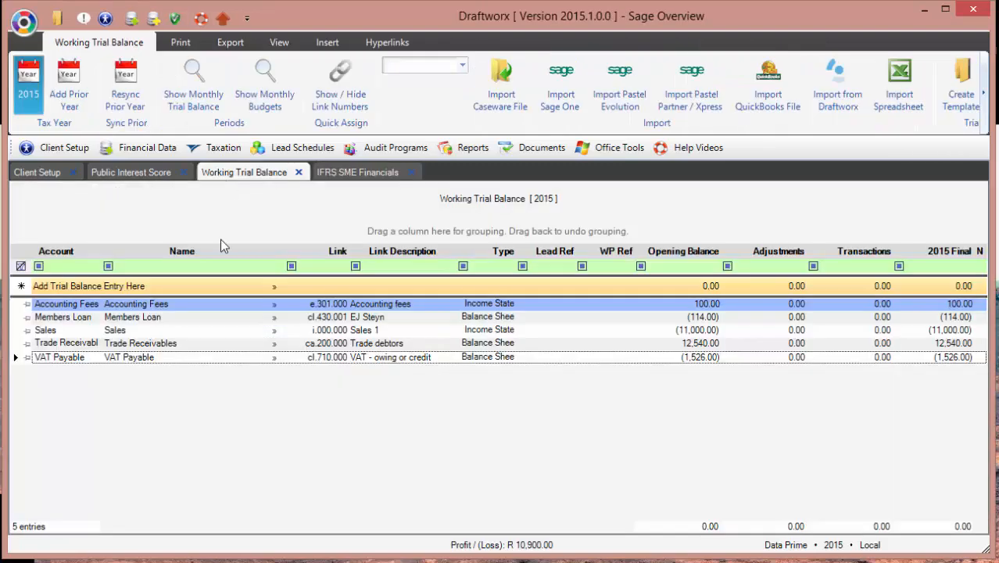
click(275, 344)
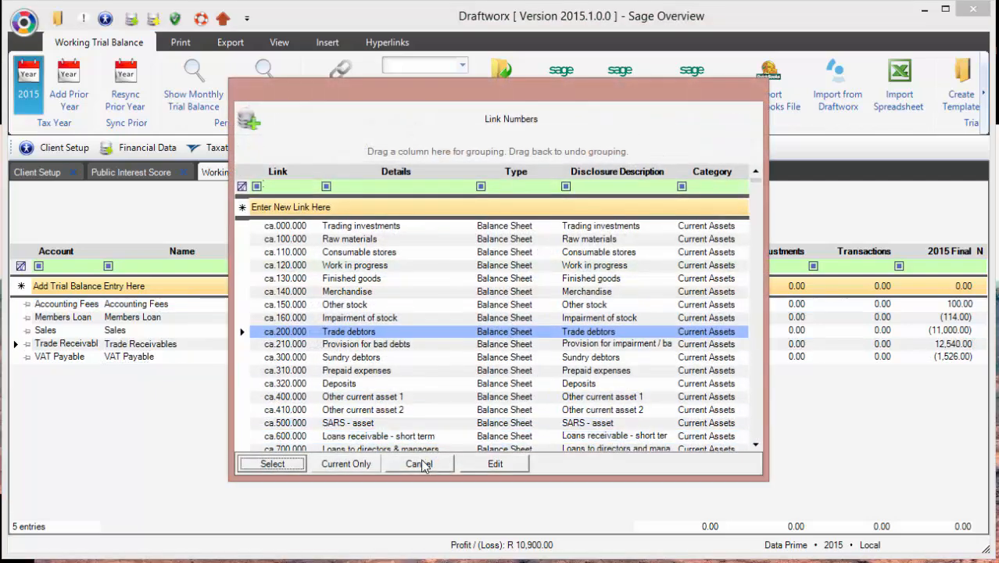
click(418, 464)
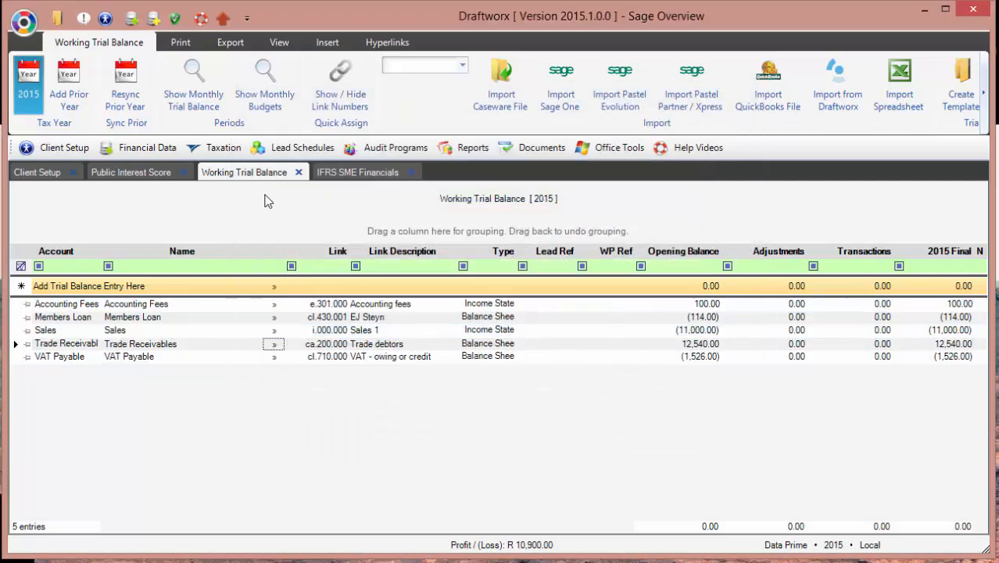
click(327, 174)
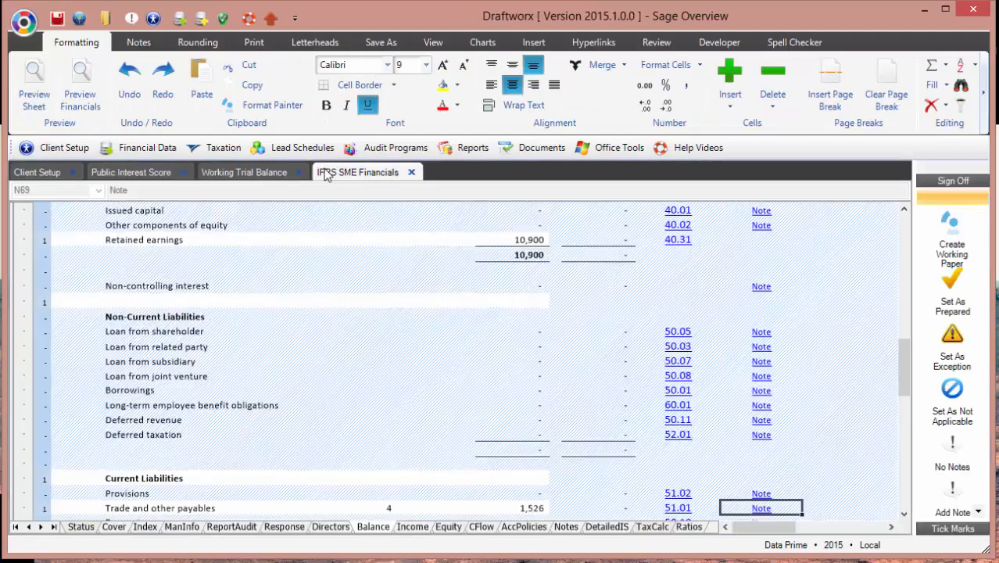
scroll(398, 266, up, 5)
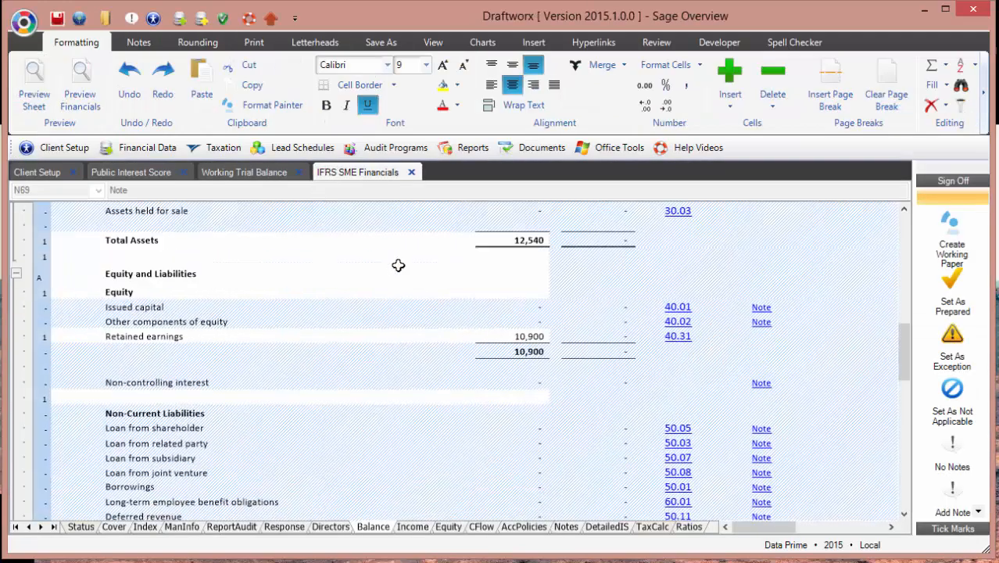
scroll(398, 266, up, 3)
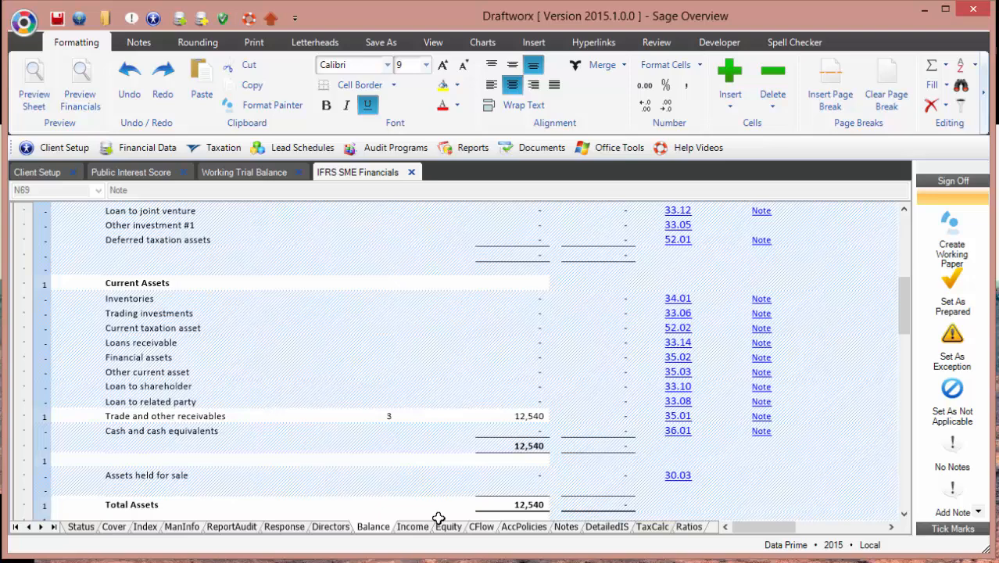
Step: Step through the Income, Equity, Cash Flow and Accounting Policies sheets
click(413, 526)
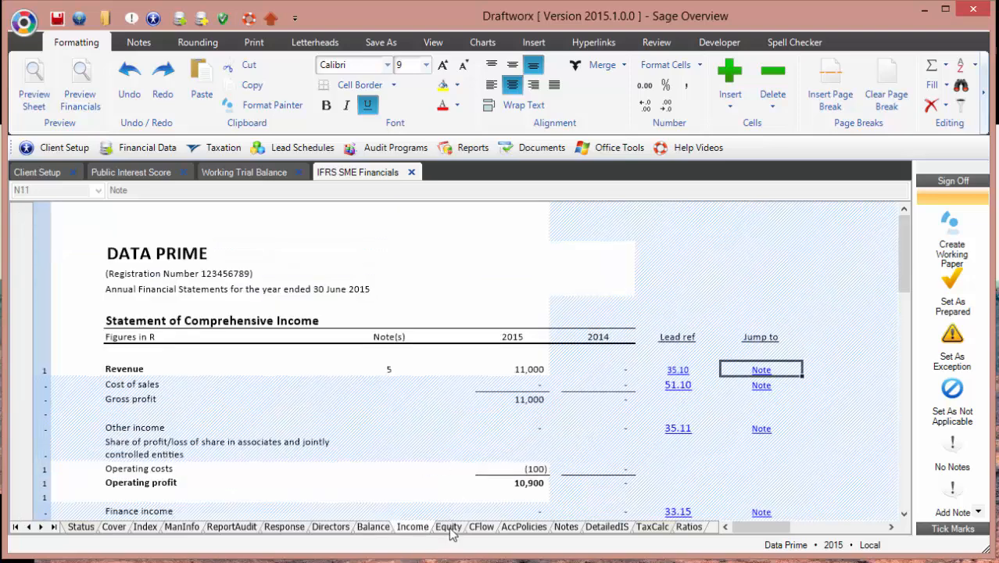
click(449, 526)
click(482, 526)
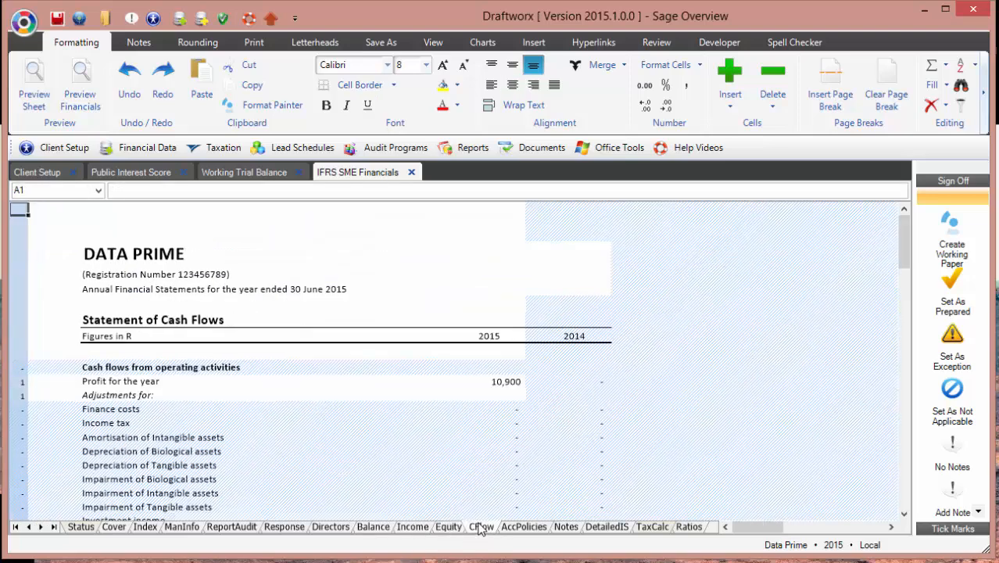
click(524, 527)
Step: Scroll the Notes sheet to the Trade and other receivables note, collapsing and re-expanding it
click(566, 526)
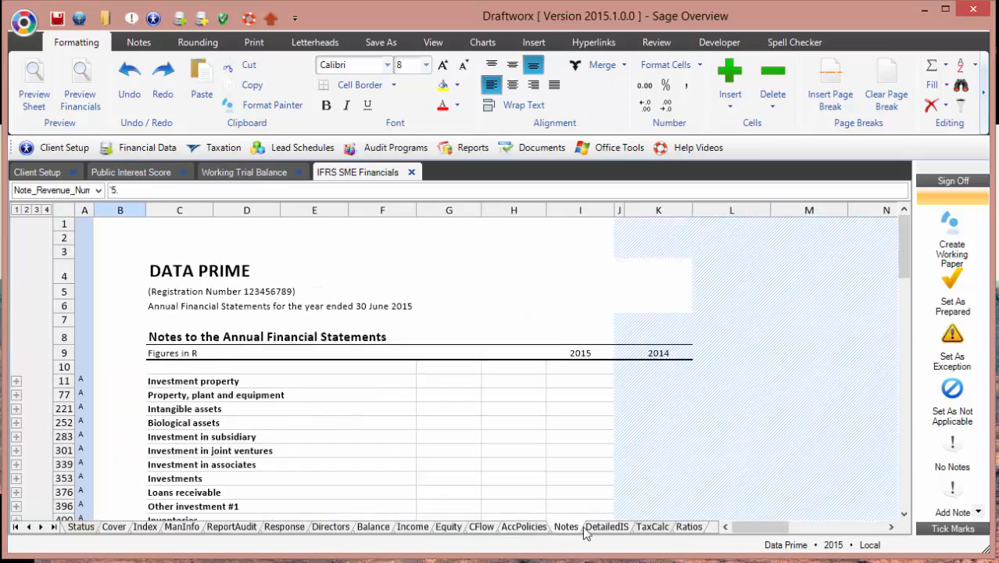
scroll(563, 403, down, 4)
scroll(500, 394, up, 2)
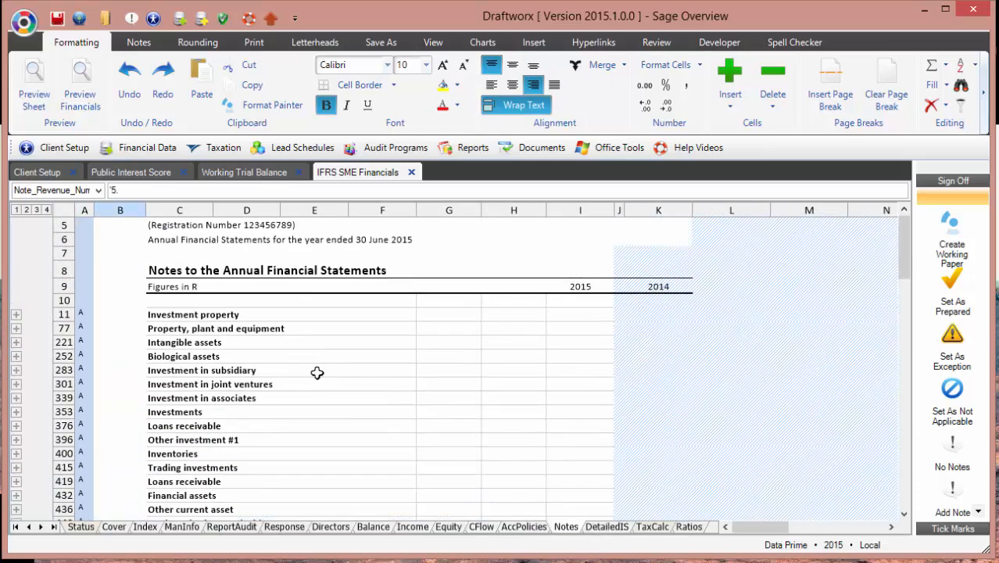
scroll(242, 377, down, 4)
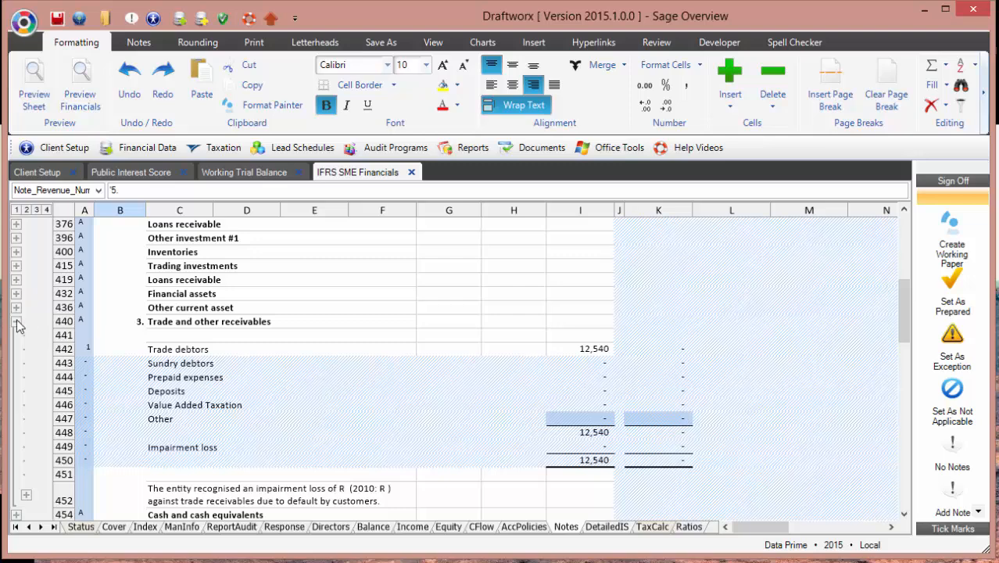
click(16, 321)
click(15, 322)
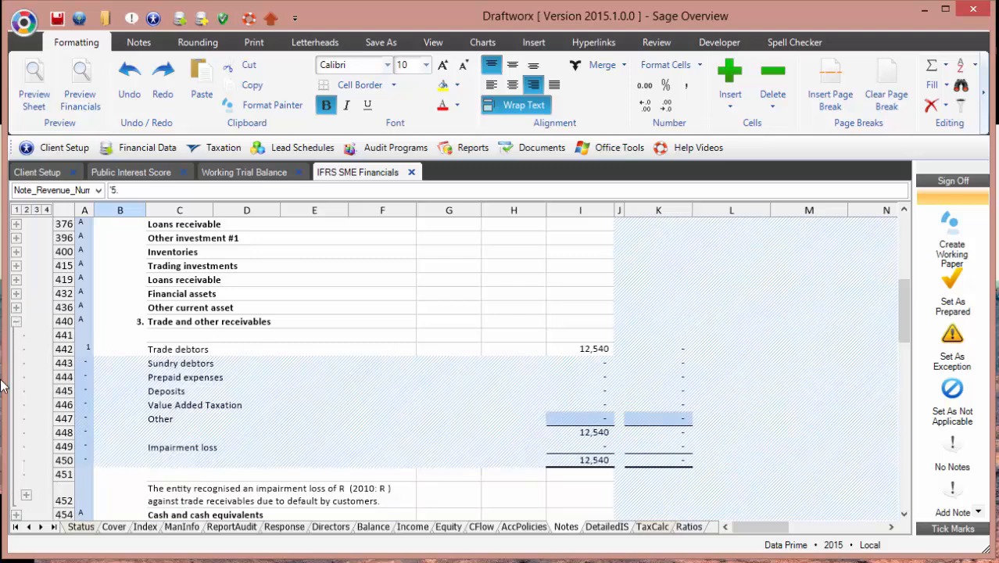
scroll(7, 391, down, 2)
Step: Insert a blank row at row 452 above the impairment loss sentence
click(54, 418)
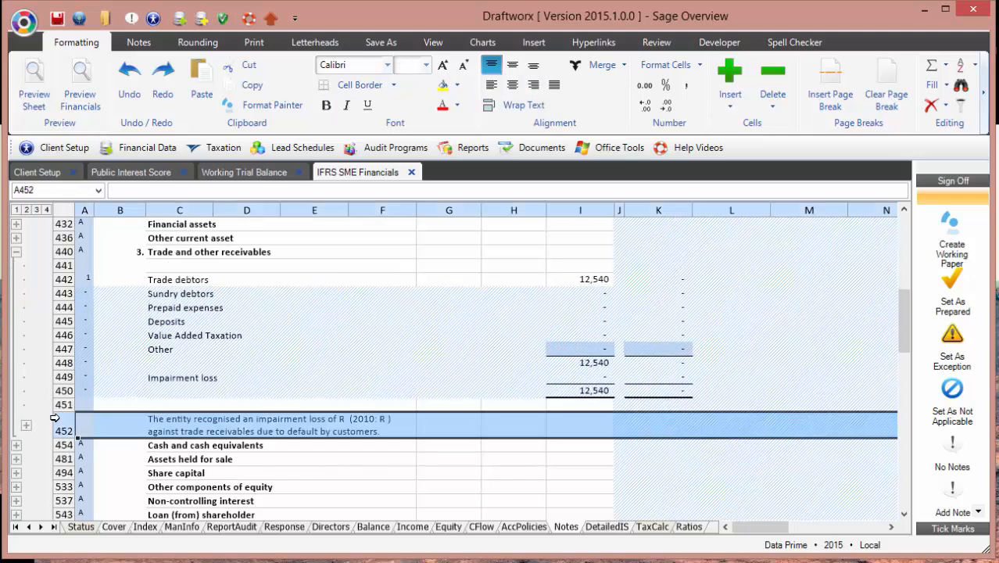
right_click(54, 419)
click(112, 494)
right_click(61, 420)
Step: Insert three more blank rows at row 452 above the impairment sentence
click(112, 494)
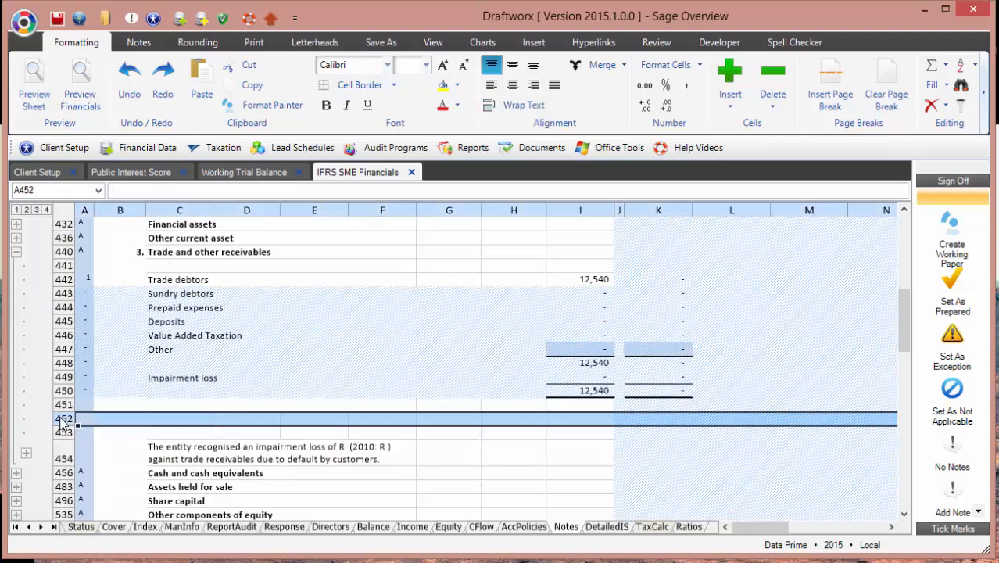
right_click(61, 419)
click(112, 495)
right_click(63, 421)
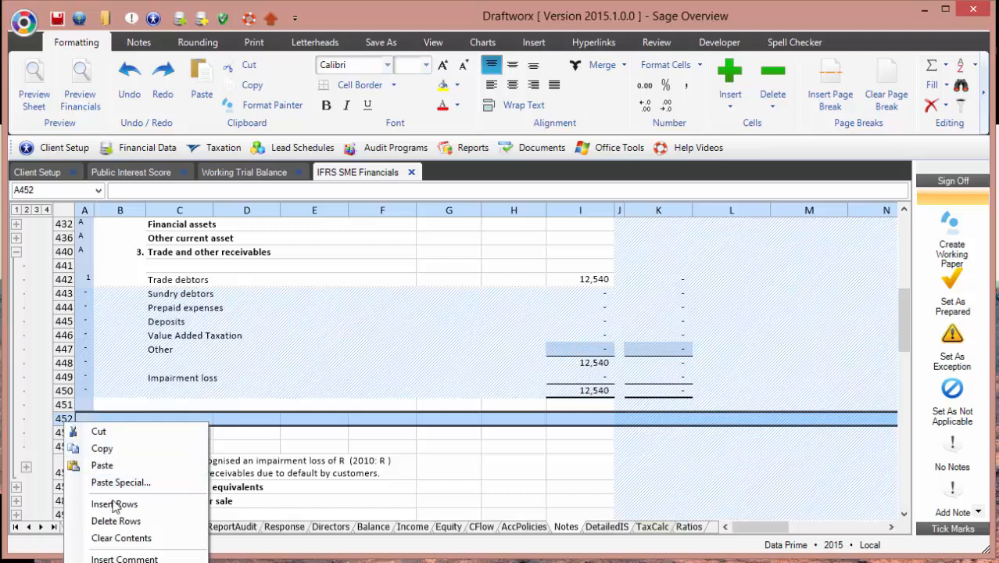
click(114, 505)
Step: Enter the test text 'sdfsdf' in cell C452
click(179, 420)
text(sdf)
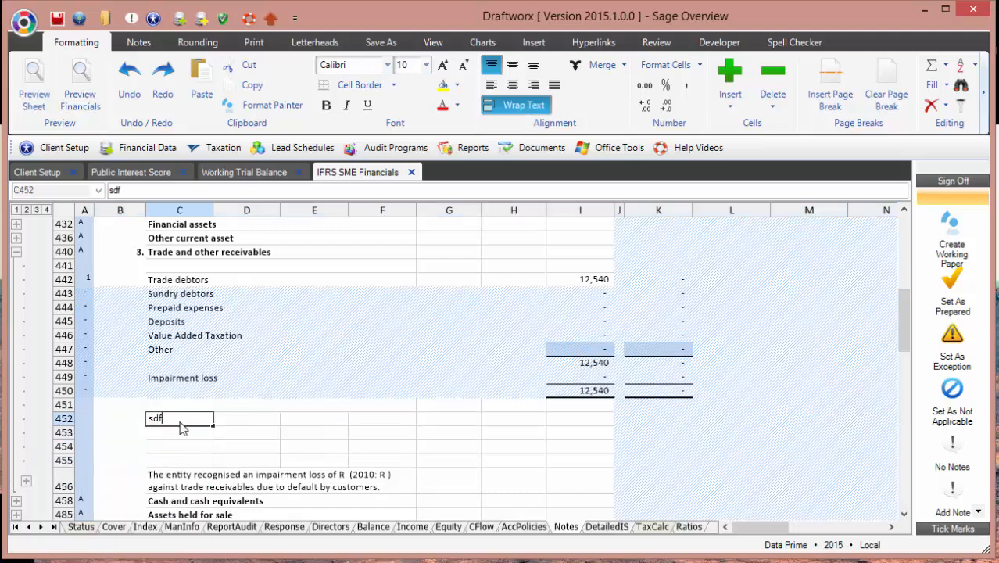
text(sdf)
click(555, 417)
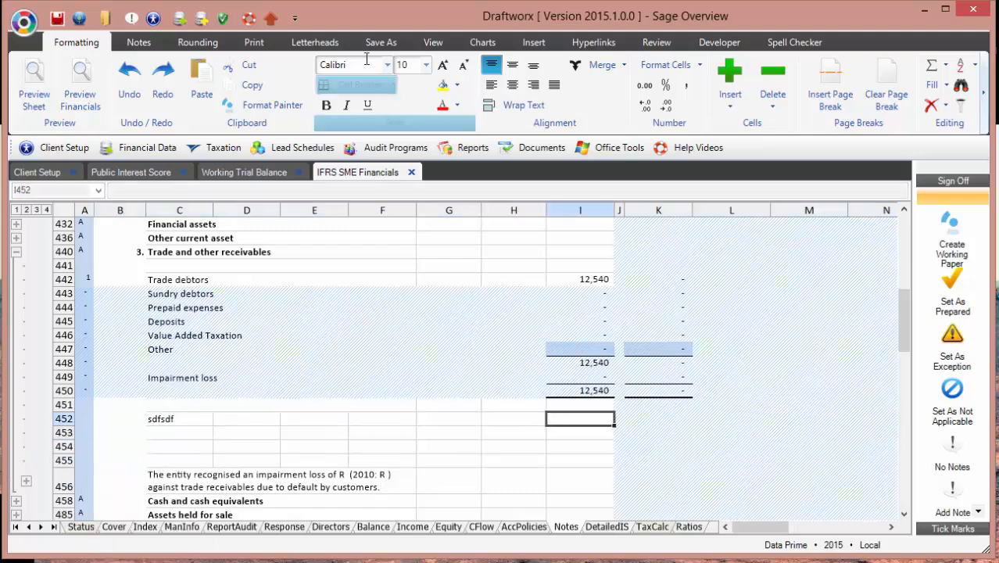
click(534, 42)
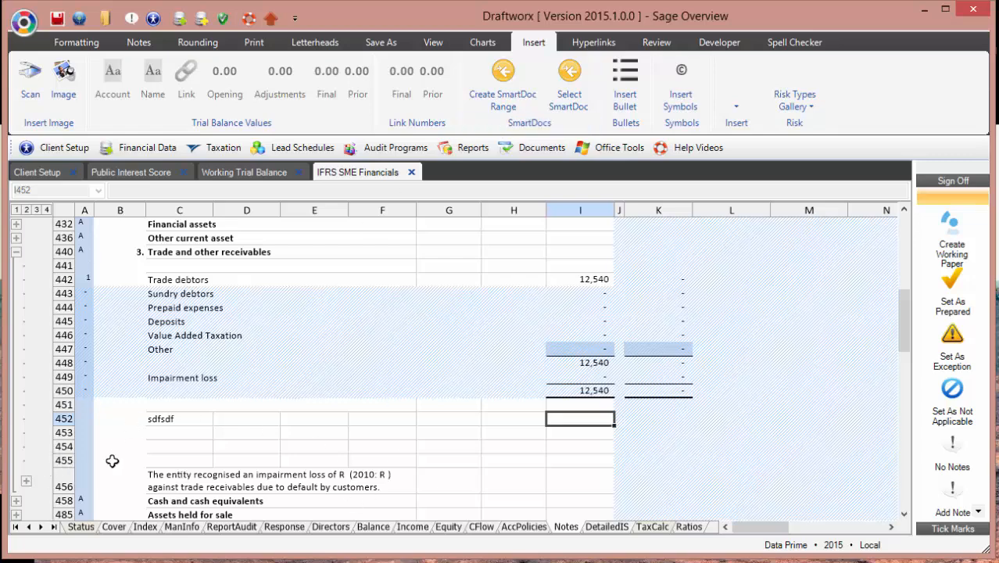
Step: Browse the Detailed Income Statement, tax computation and ratio analysis sheets, then start a preview
scroll(475, 416, down, 7)
click(606, 526)
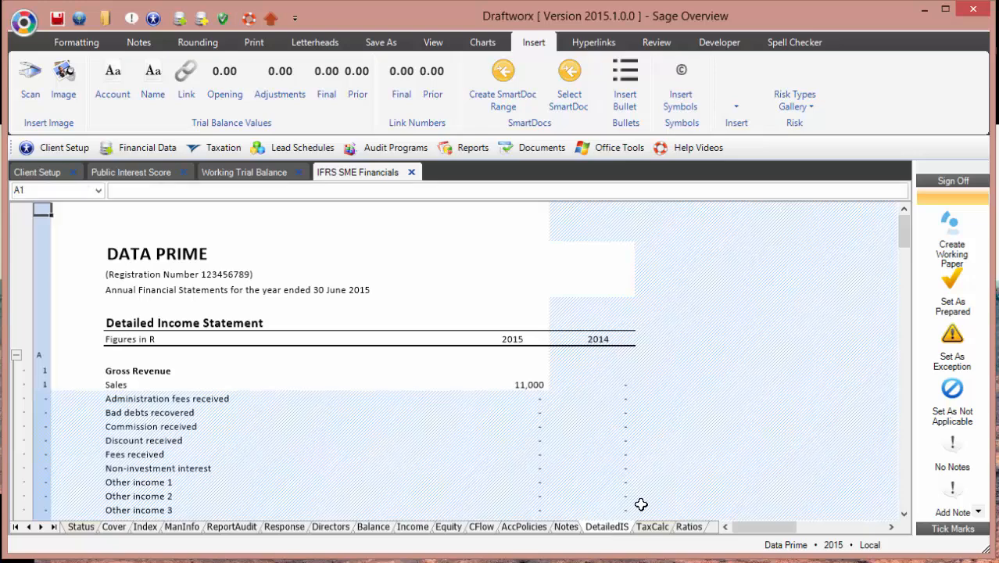
click(650, 527)
scroll(560, 386, down, 6)
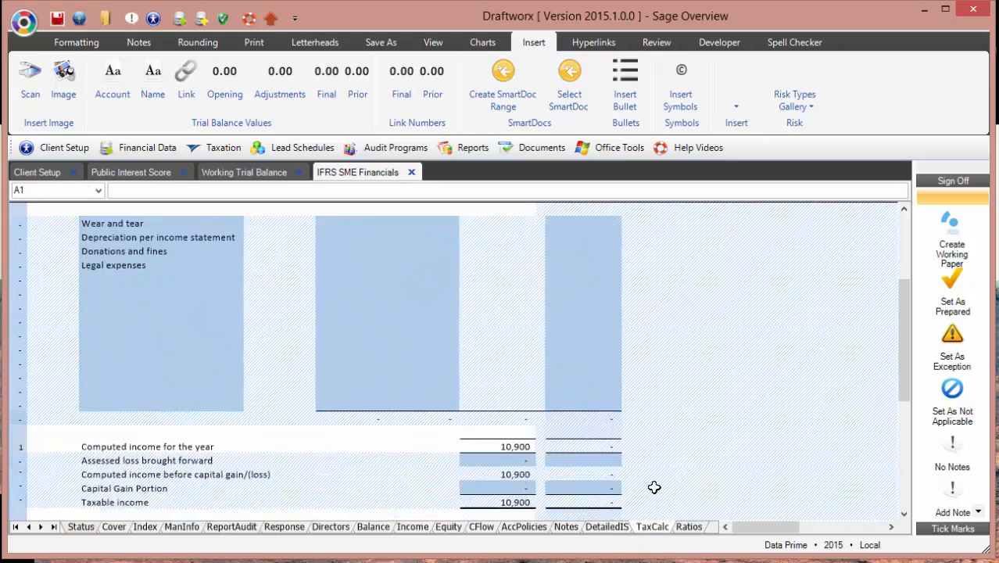
click(688, 527)
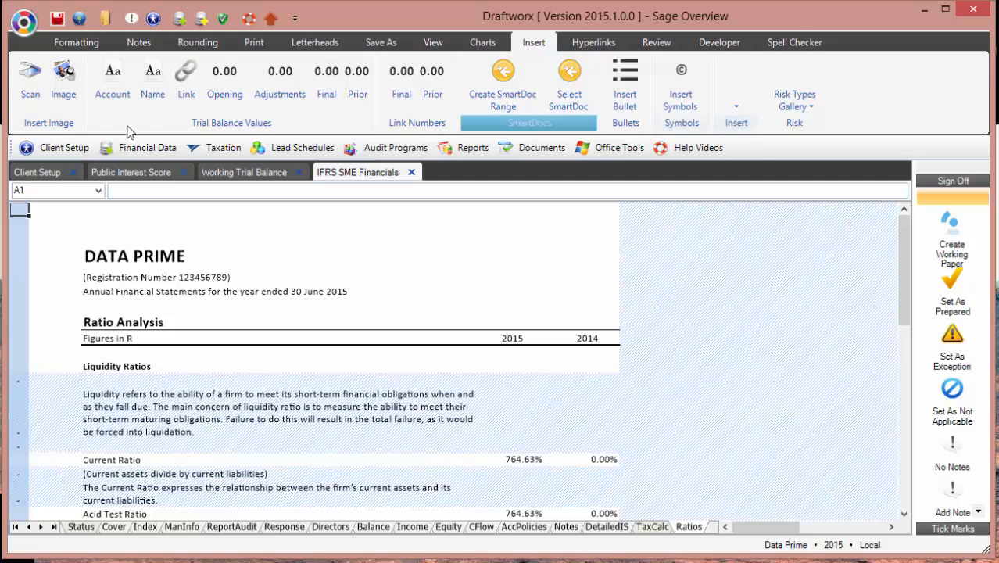
scroll(78, 86, up, 8)
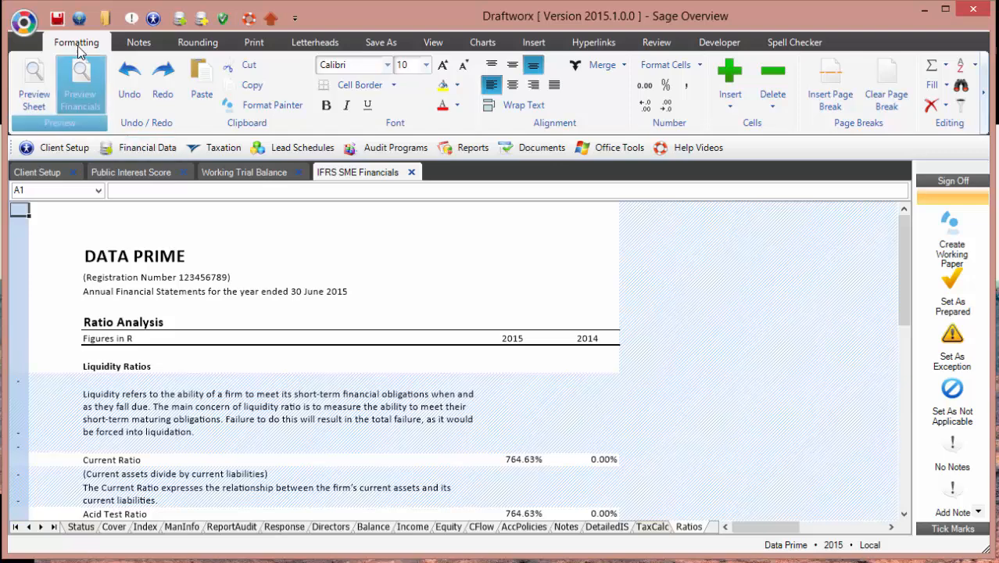
click(91, 96)
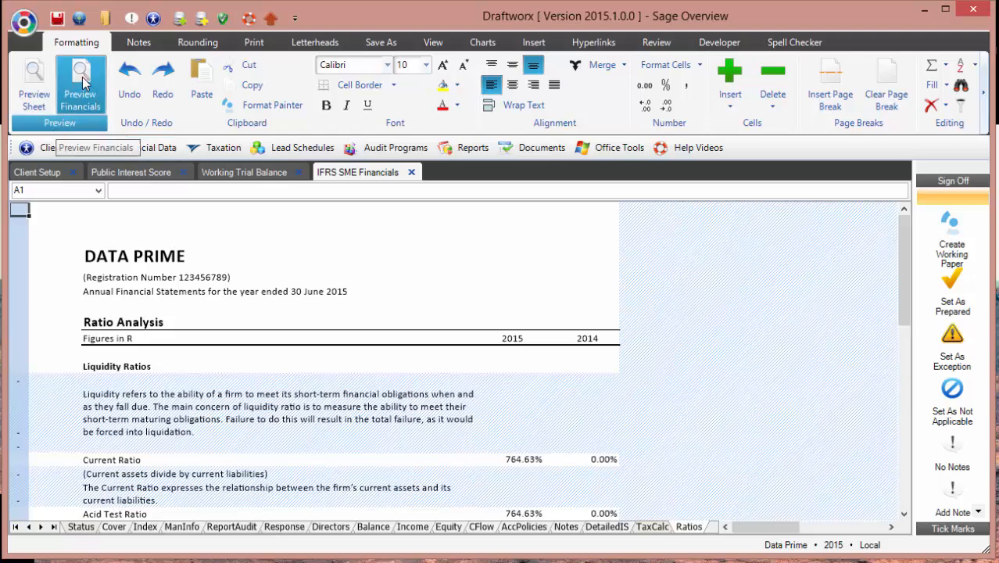
Step: Hide the Status worksheet, then glance at the print and page settings
click(80, 526)
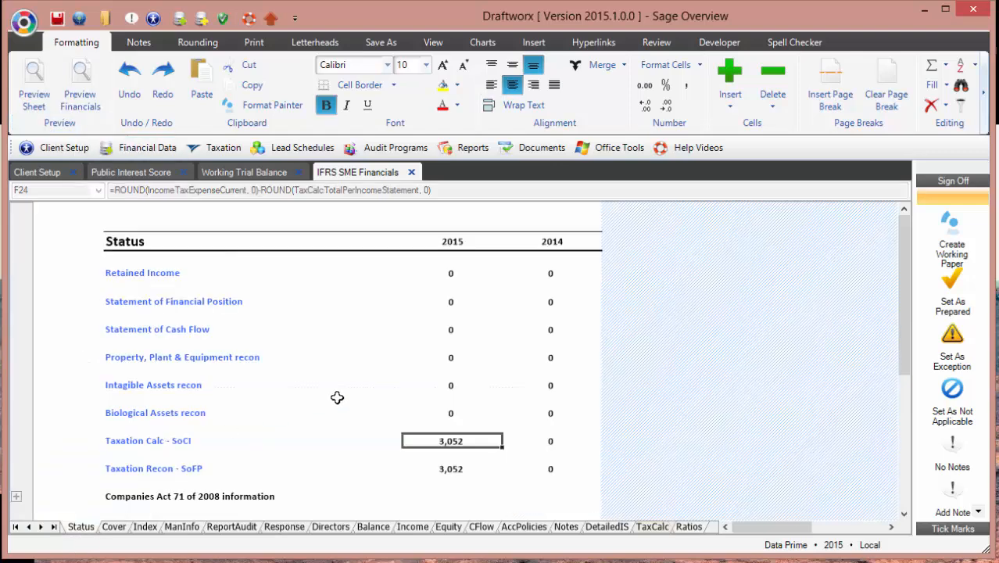
click(433, 42)
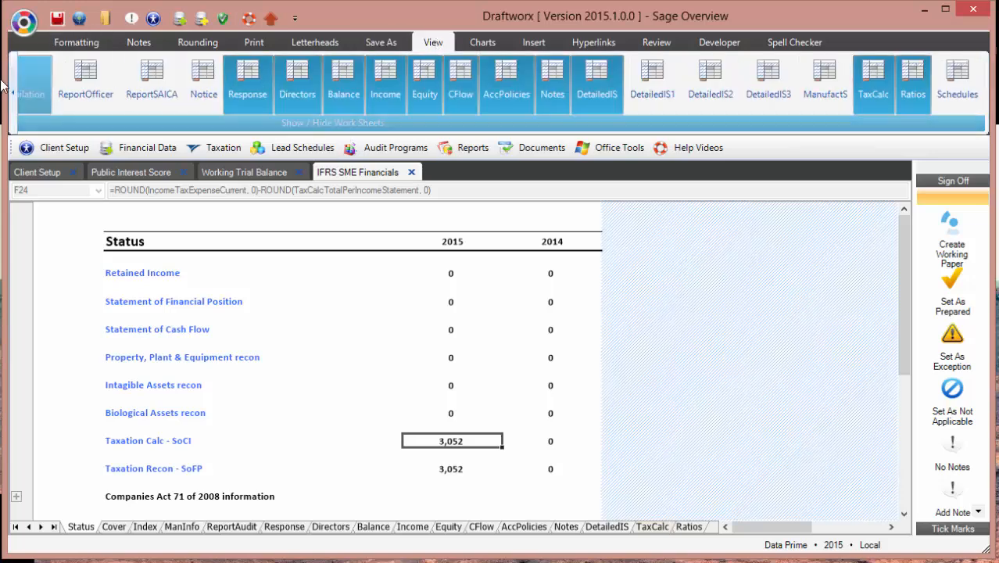
scroll(375, 118, up, 5)
click(389, 86)
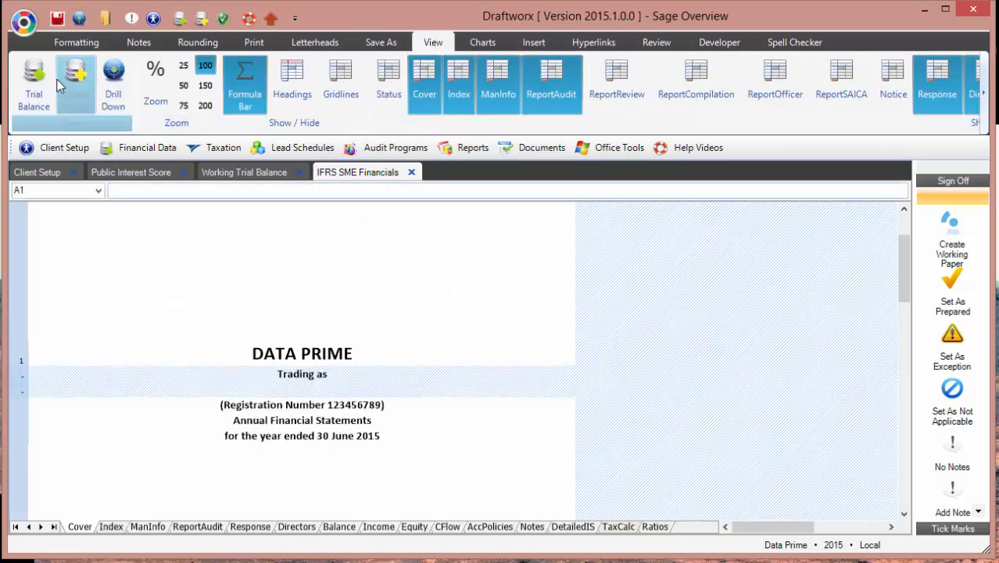
click(74, 42)
click(264, 43)
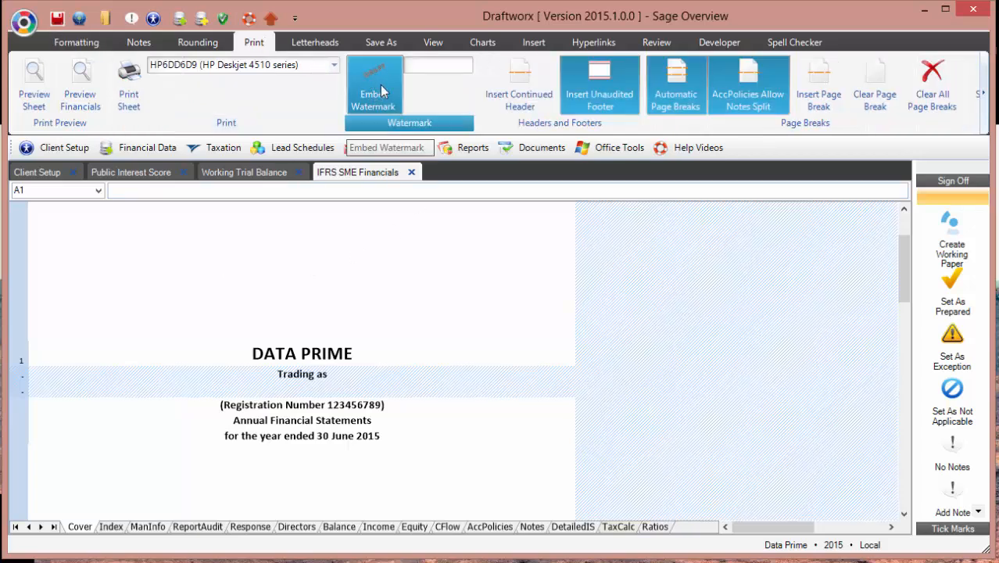
click(70, 42)
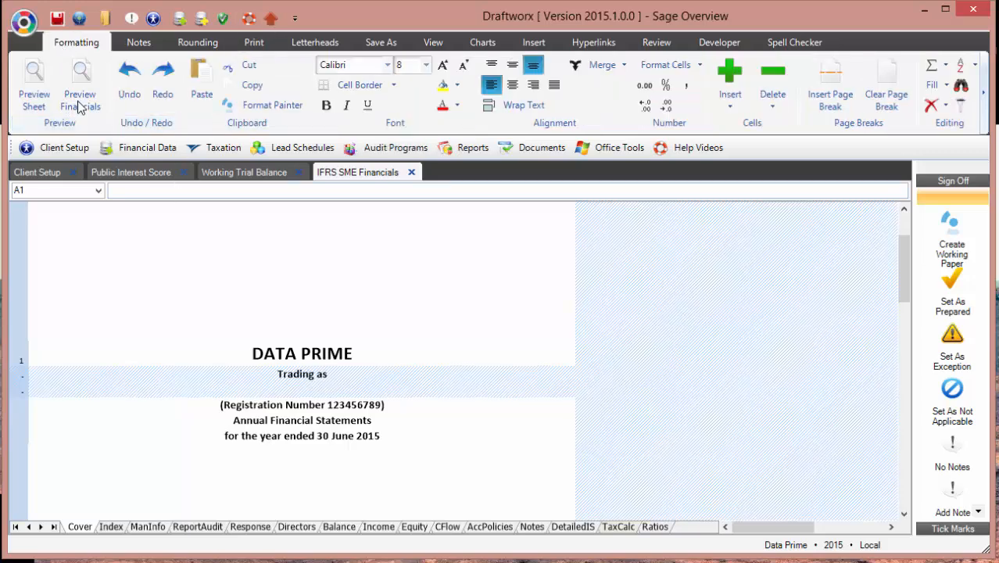
Step: Generate the IFRS SME financials print preview and scroll through its statement pages
click(74, 91)
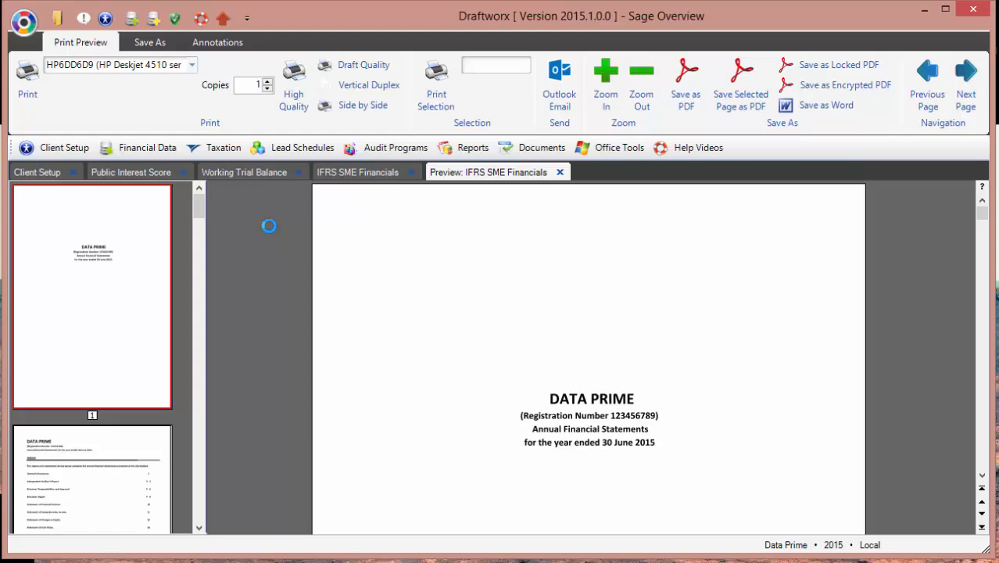
drag(195, 212, 192, 383)
click(478, 324)
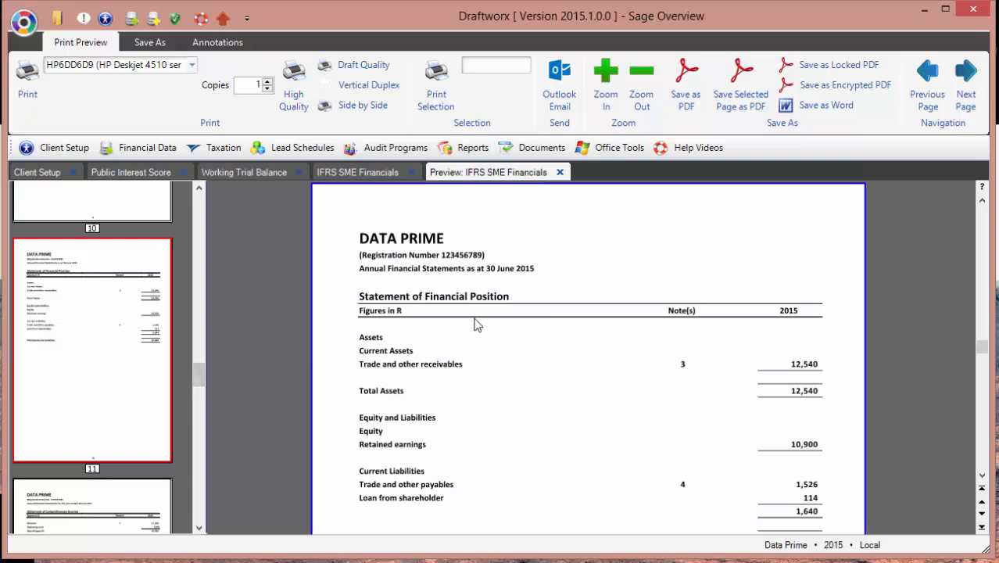
scroll(468, 324, down, 1)
scroll(458, 325, up, 1)
scroll(443, 319, down, 1)
scroll(441, 319, down, 1)
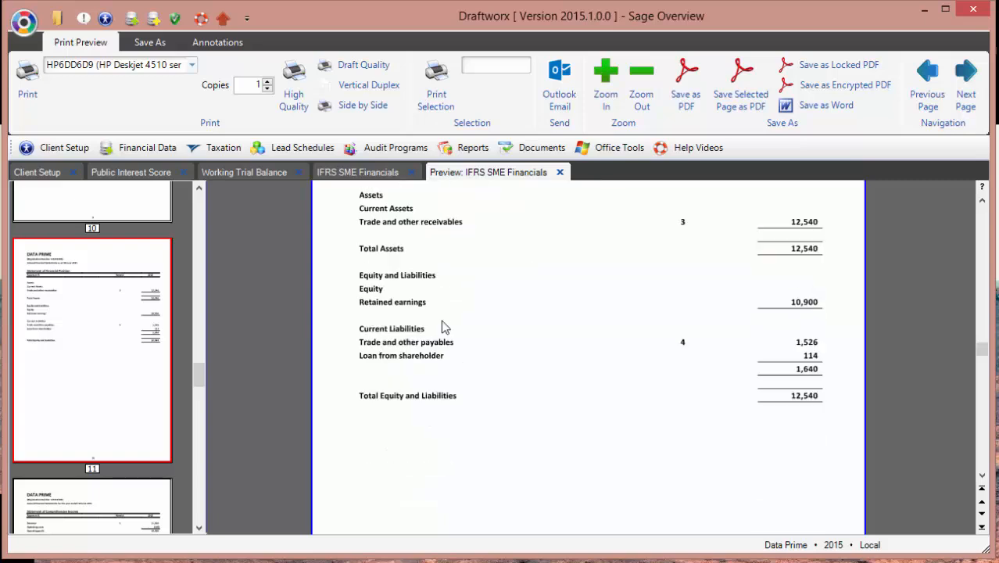
scroll(473, 293, down, 3)
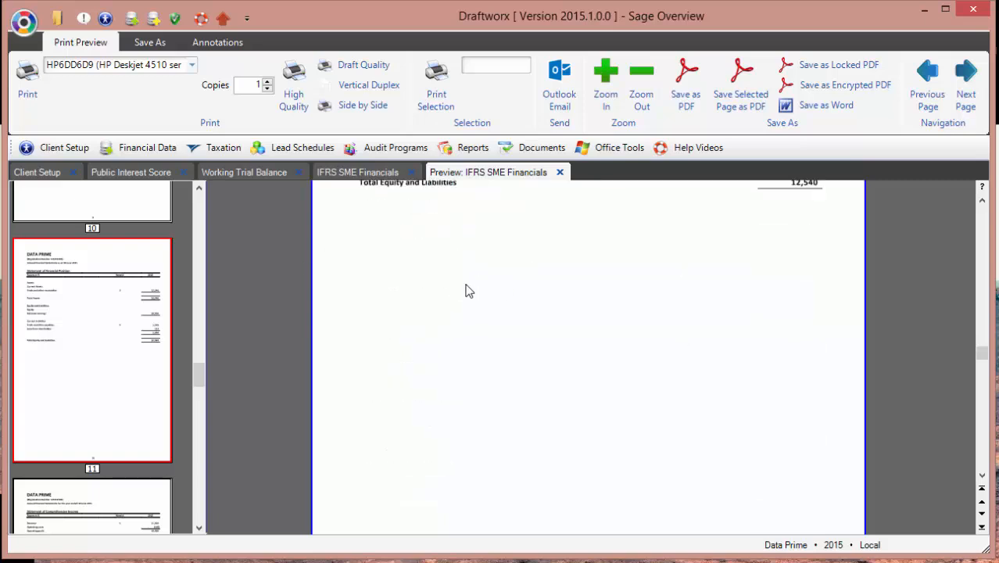
scroll(467, 290, down, 6)
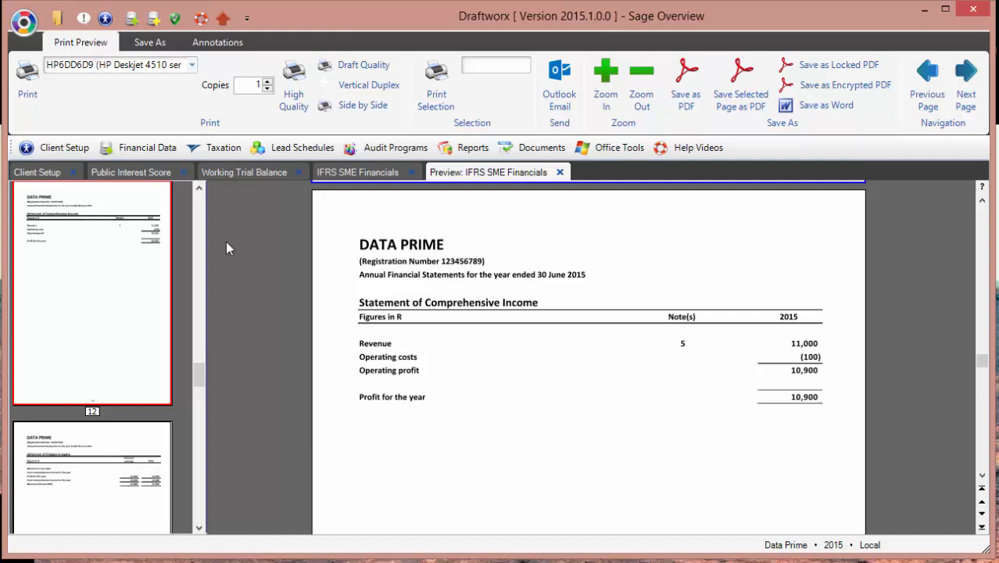
Step: Jump to the page 16 notes in the preview, then return to the IFRS SME Financials workbook
drag(199, 369, 196, 458)
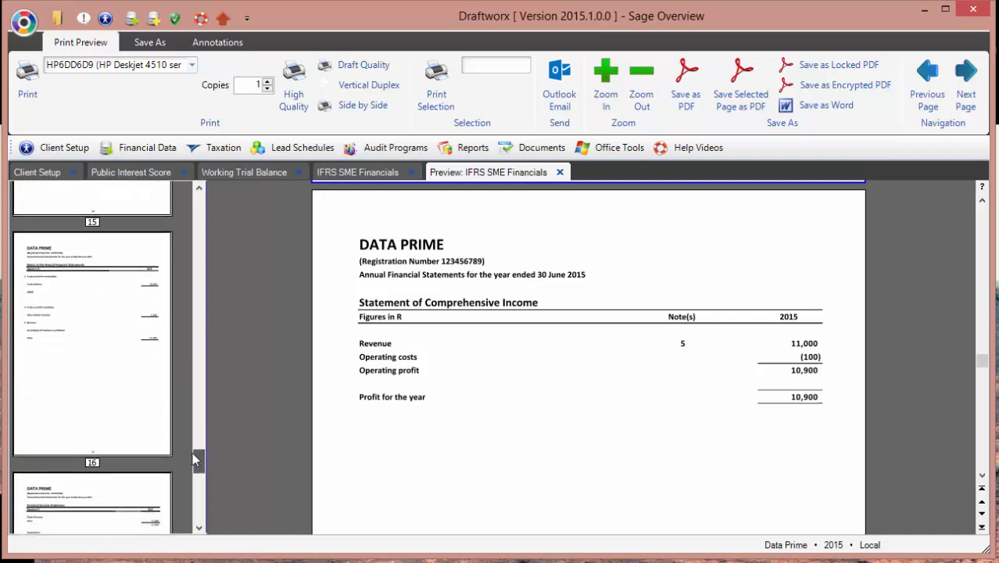
click(125, 373)
scroll(465, 341, down, 3)
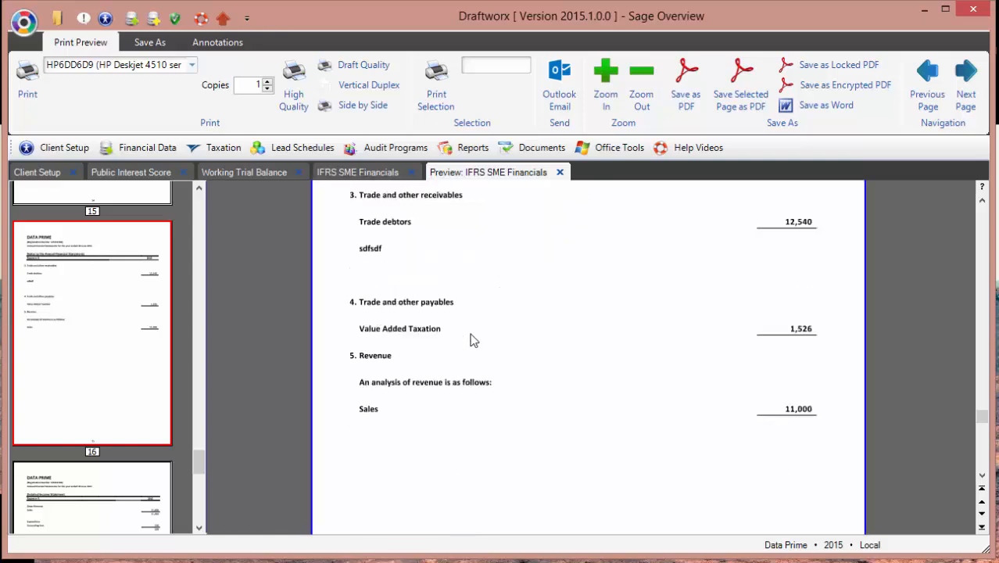
scroll(472, 339, up, 2)
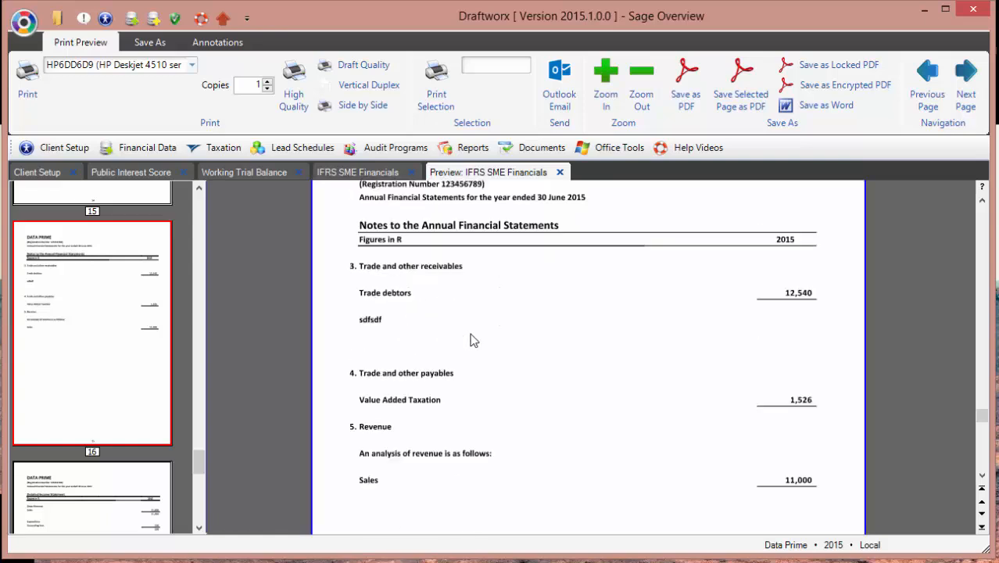
click(337, 176)
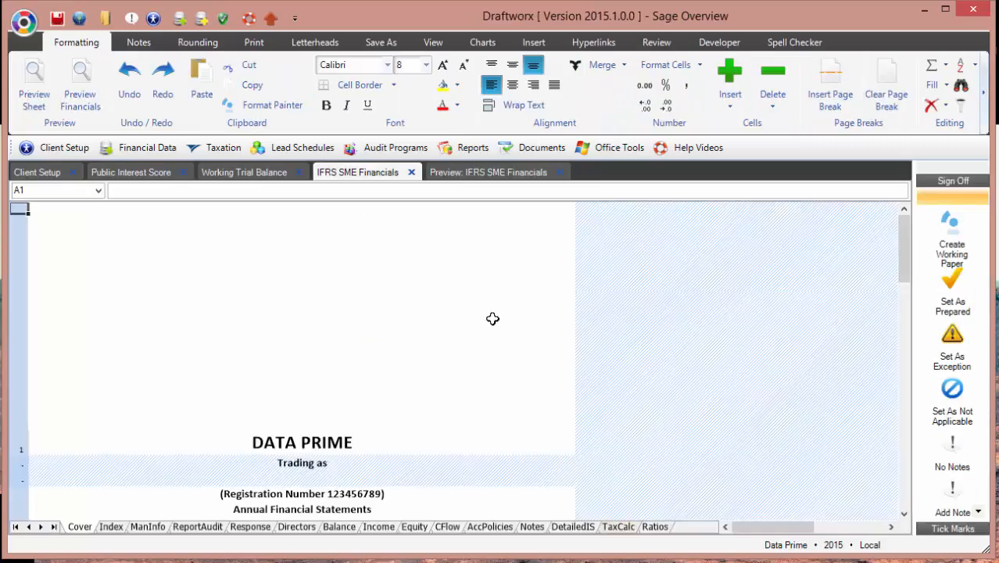
Step: On the Balance sheet, check the 12,540 receivables formula against the working trial balance
click(338, 528)
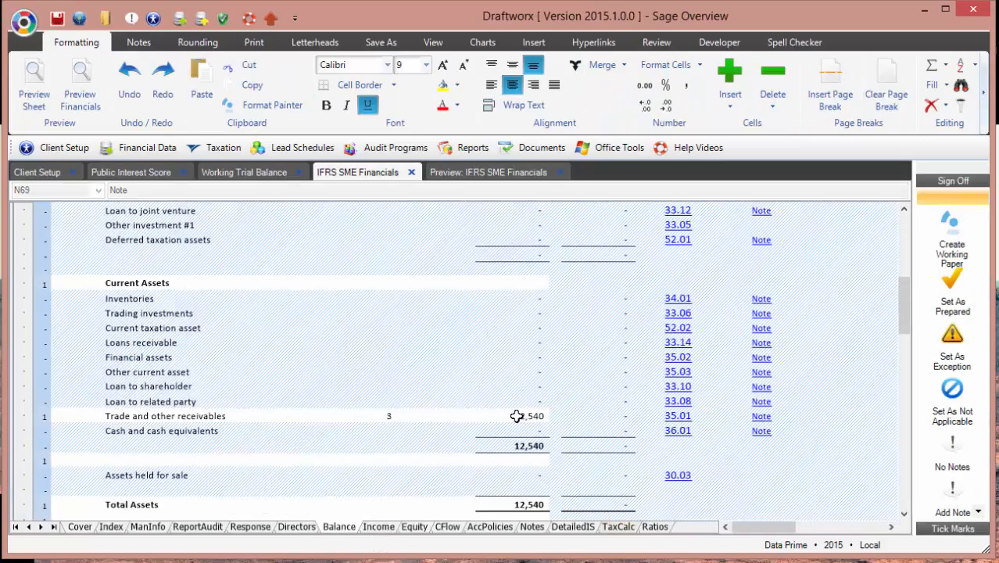
click(517, 416)
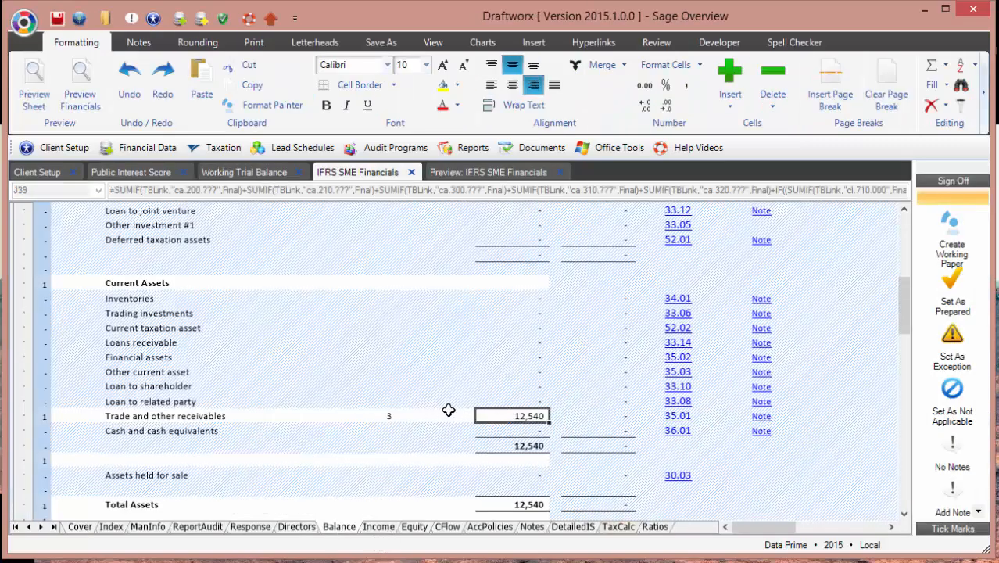
click(244, 173)
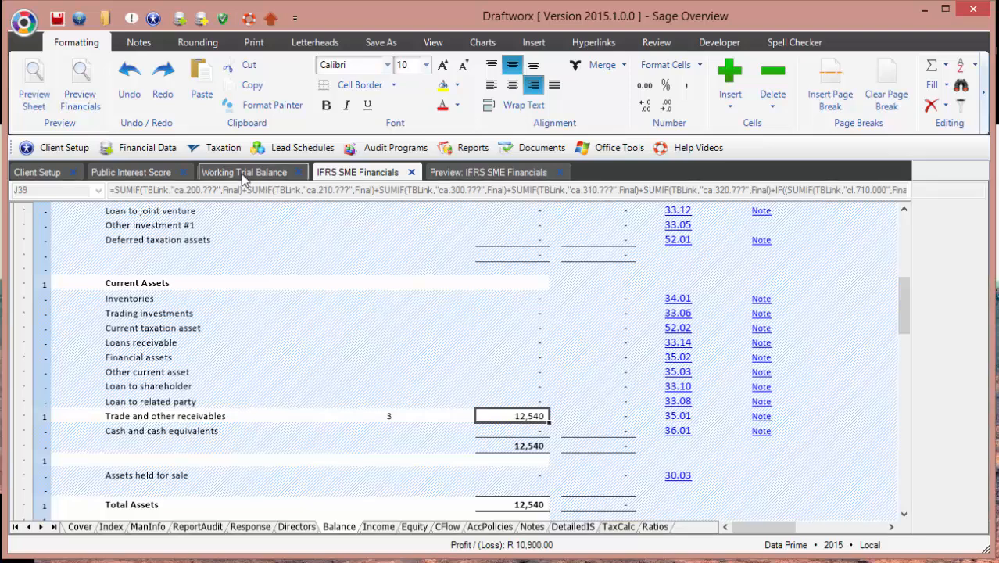
click(327, 173)
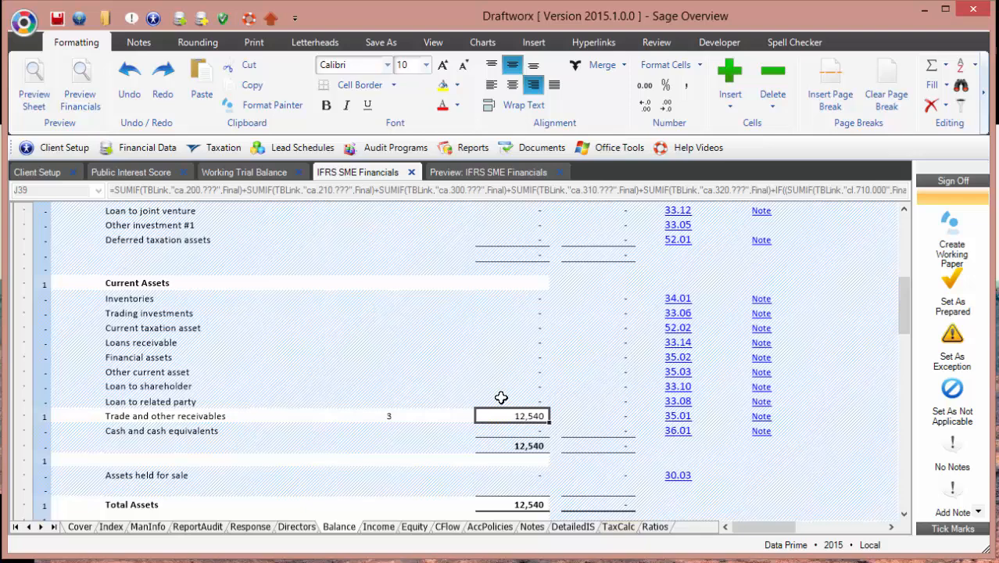
Step: Rename the Trade and other receivables label to 'Trade receivables' and return to the financials preview
click(217, 418)
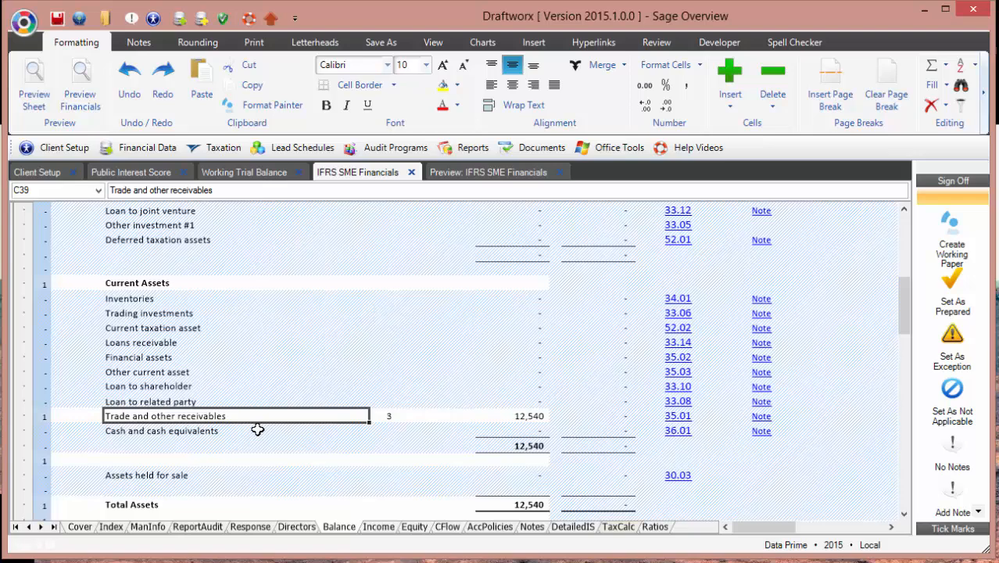
text(Trade )
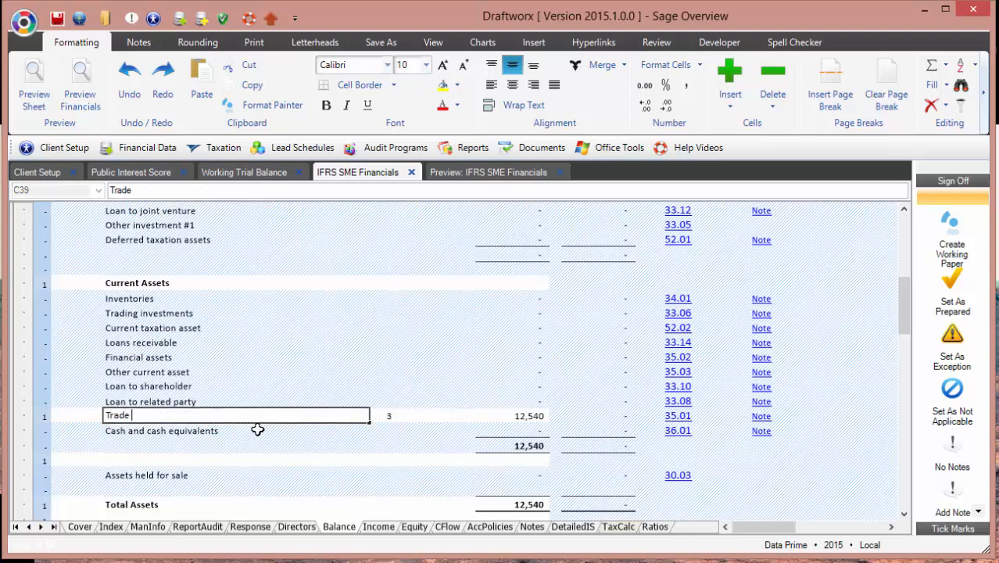
text(receivables)
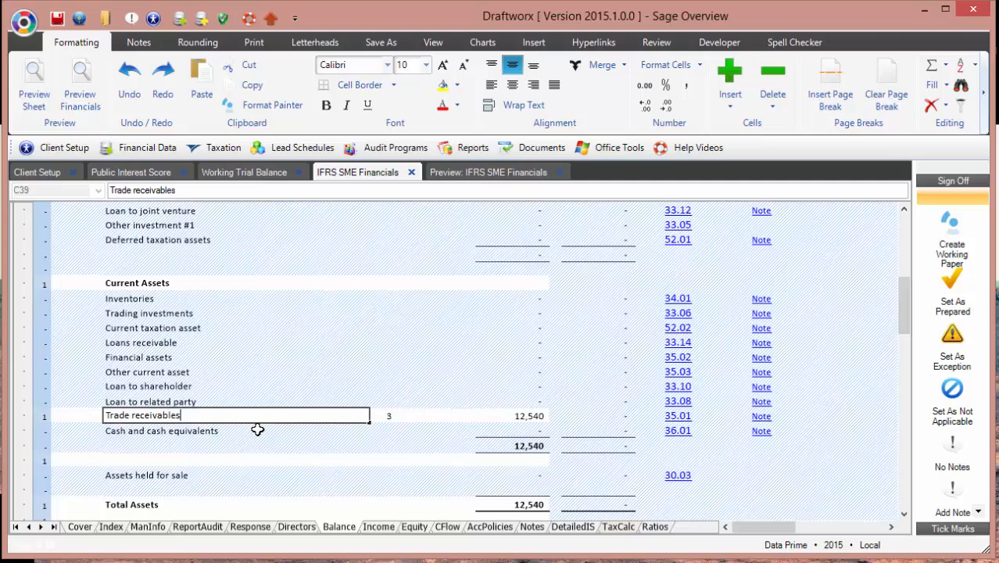
key(Return)
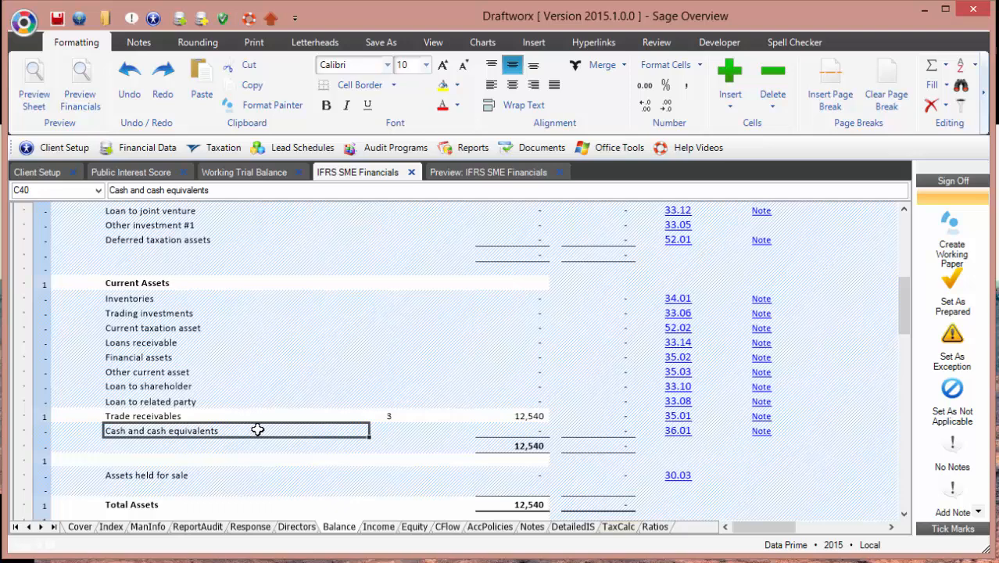
click(462, 177)
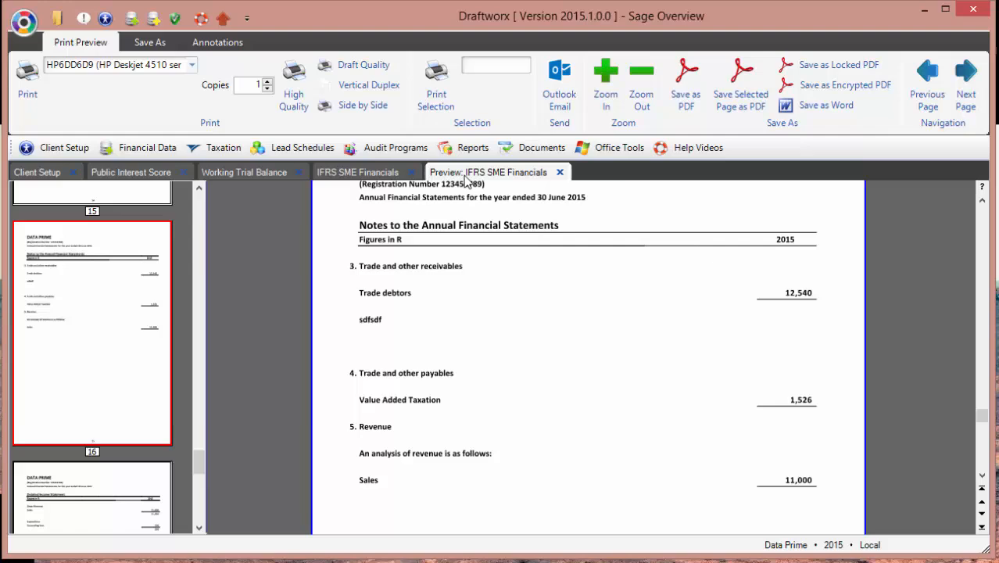
Step: Start a PDF export of the preview, cancel it, and reopen the financials workbook
click(688, 71)
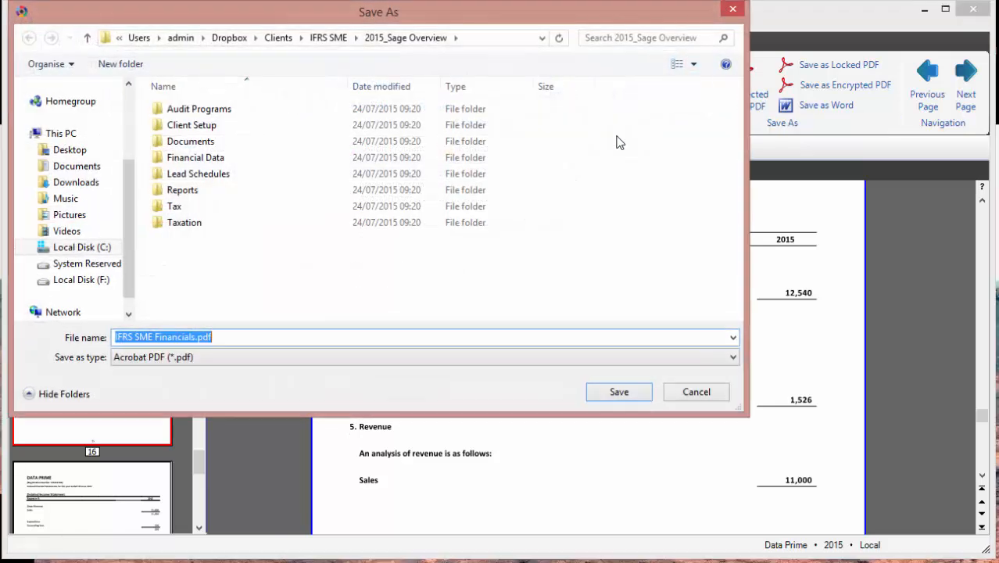
click(670, 396)
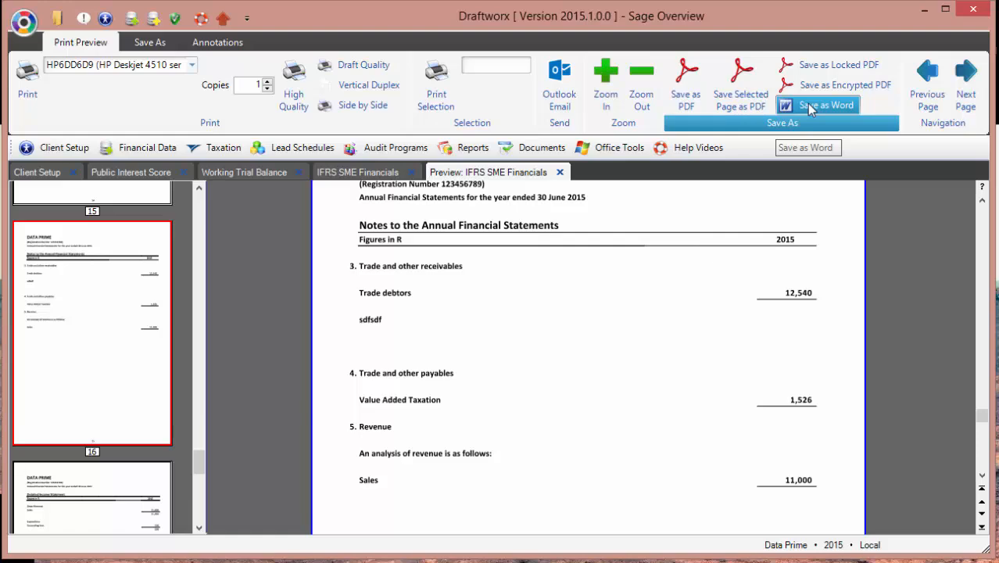
click(357, 173)
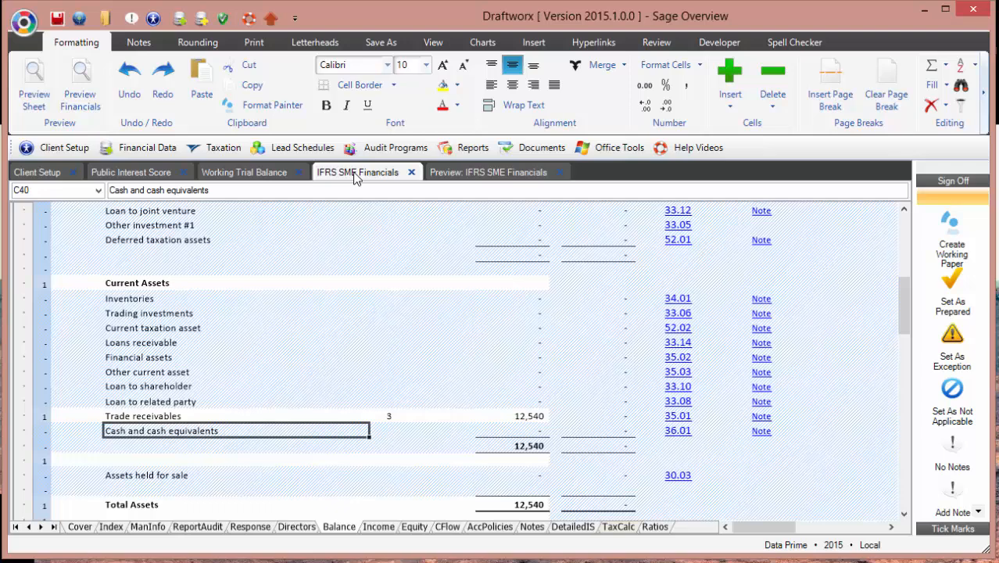
Step: Close the IFRS SME Financials workbook, saving the changes
click(411, 172)
click(683, 465)
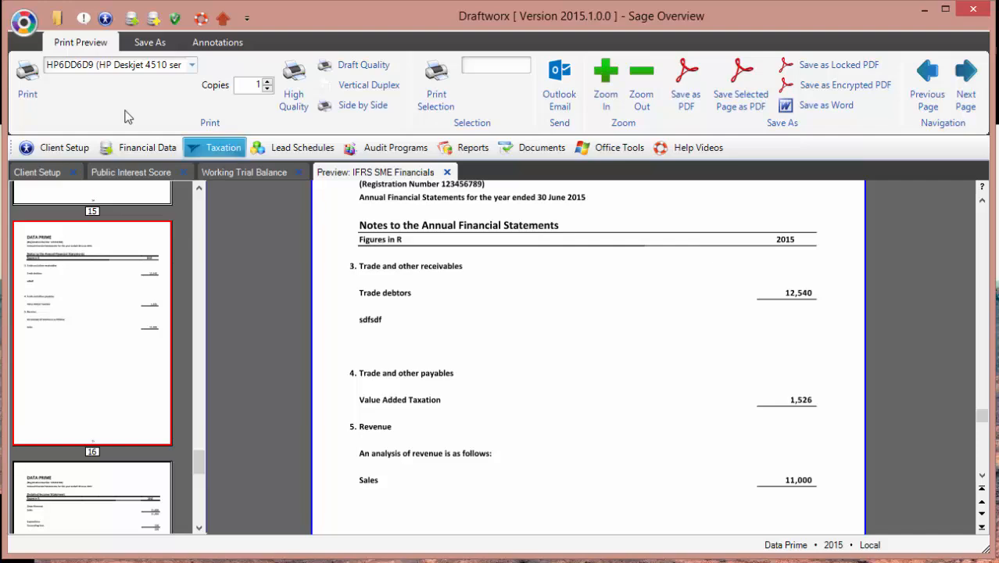
click(24, 22)
Step: Go to the Clients List and show the Local Clients on the Client Select screen
click(71, 215)
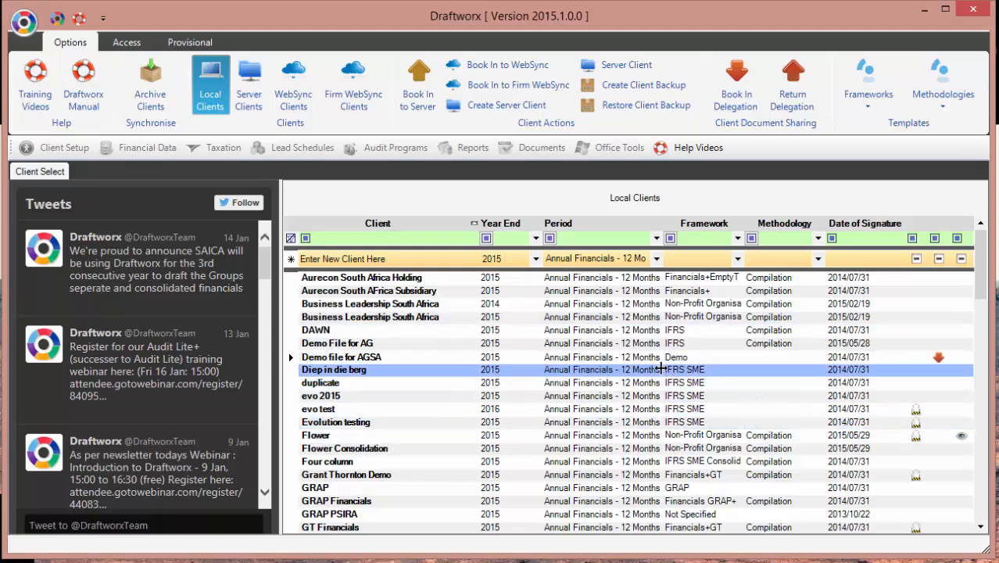
click(218, 109)
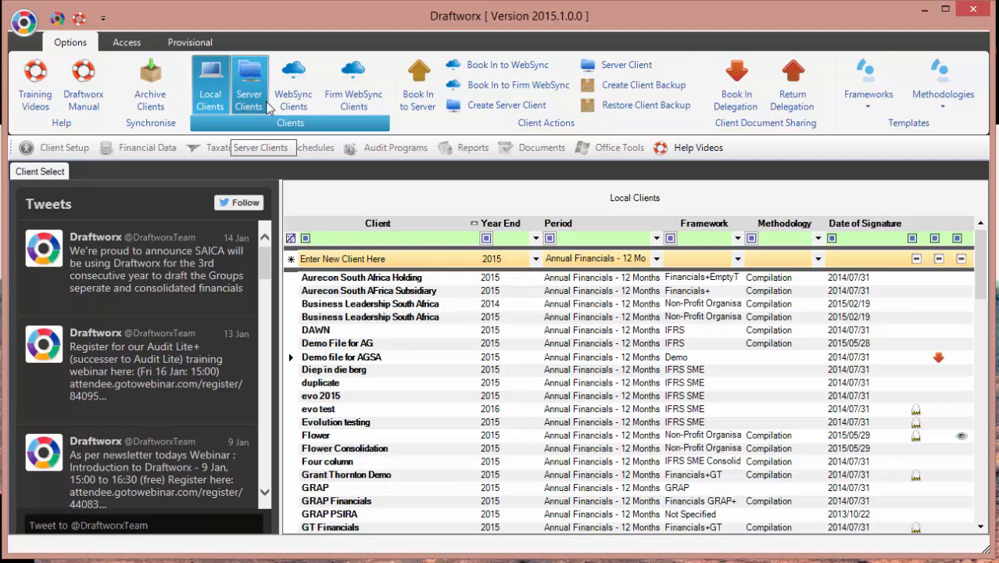
Step: Sign in to the WebSync cloud clients with the account password
click(297, 93)
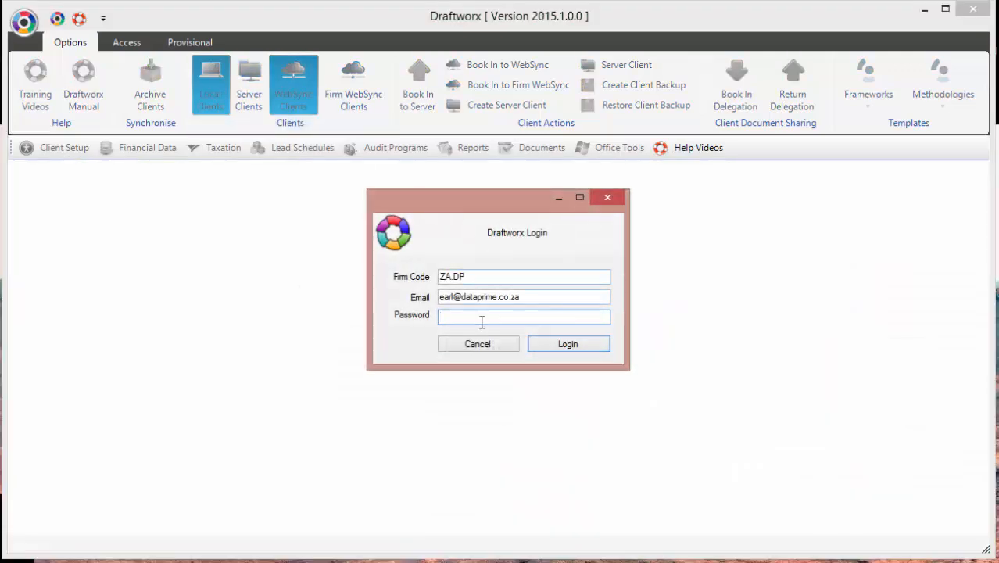
text(d******)
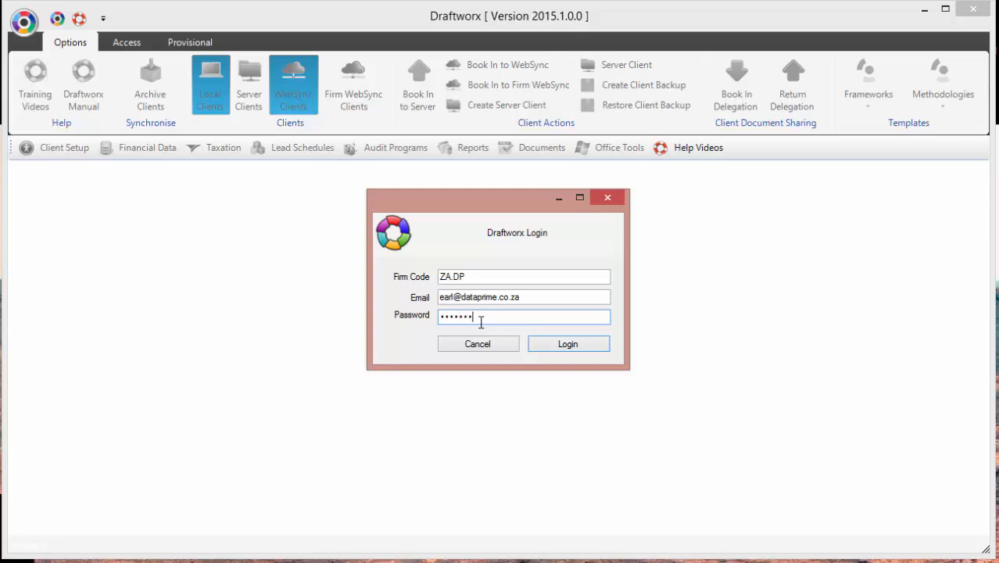
key(Return)
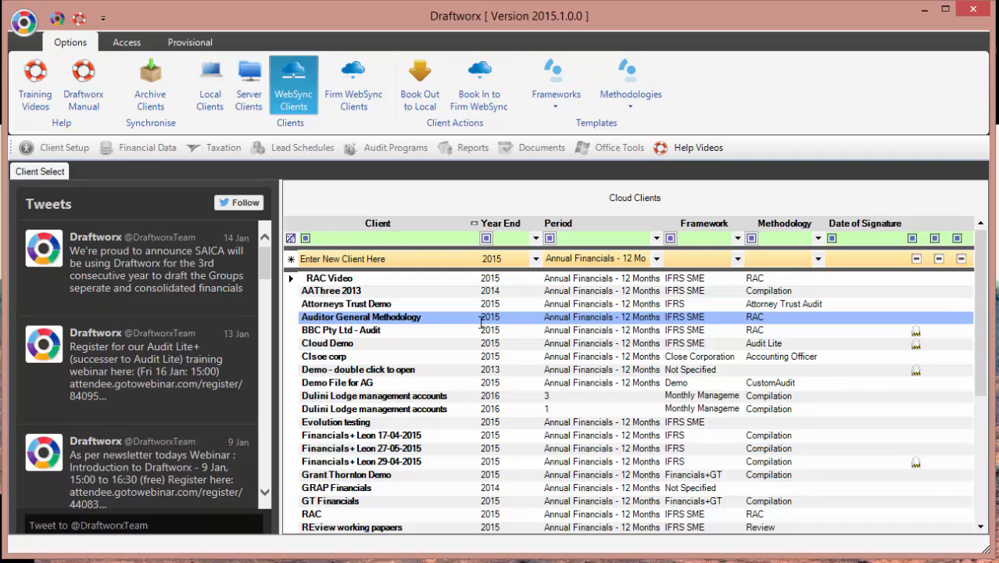
Step: Browse the Cloud Clients list and open the RAC Video client
click(294, 319)
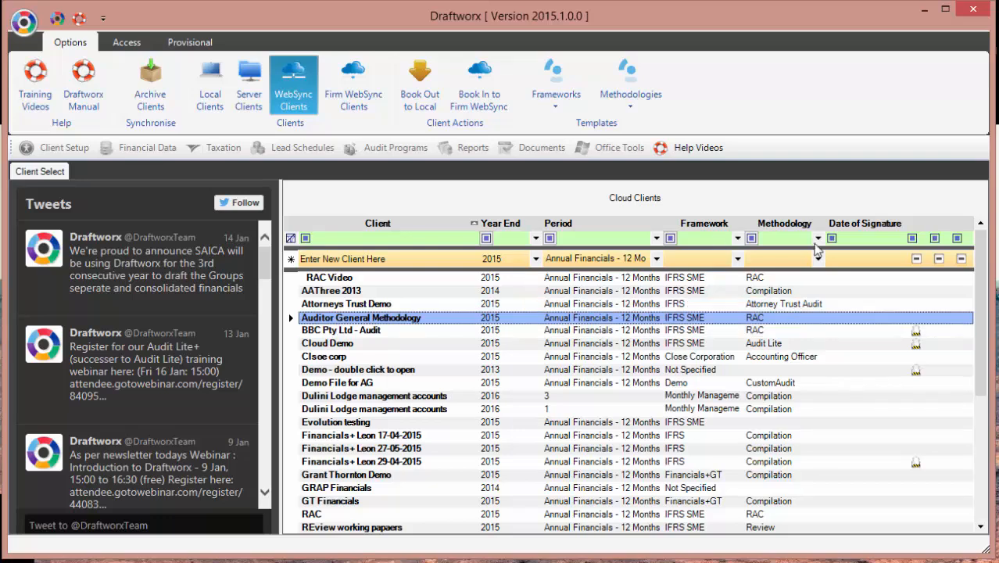
scroll(968, 397, down, 3)
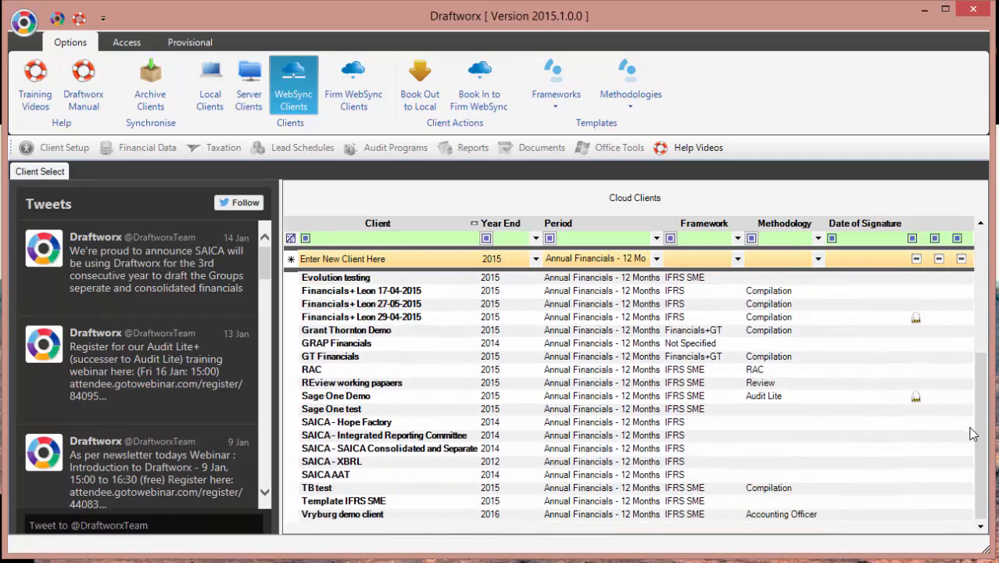
scroll(979, 256, up, 3)
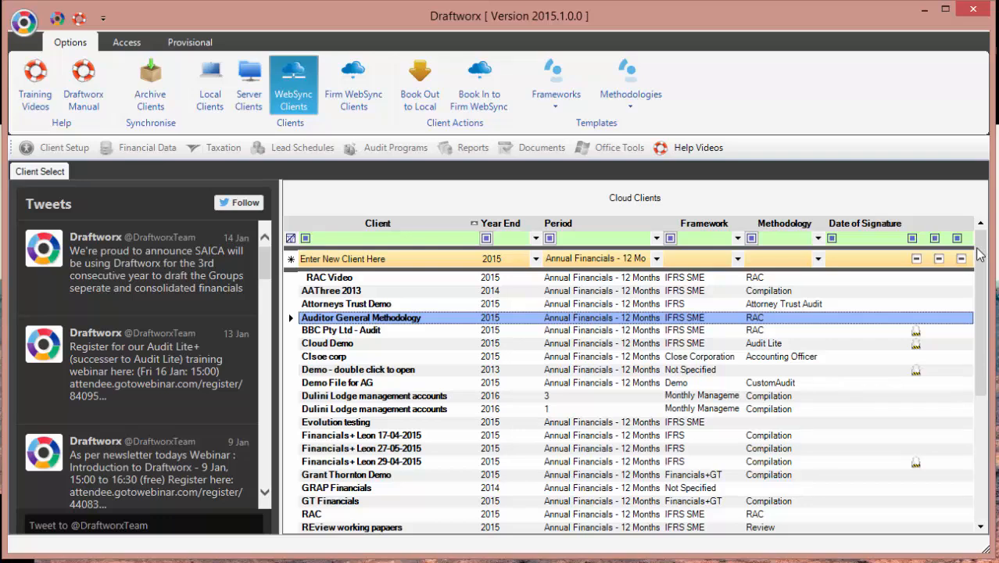
mouse_move(981, 254)
mouse_down()
mouse_move(985, 383)
mouse_move(991, 248)
mouse_up()
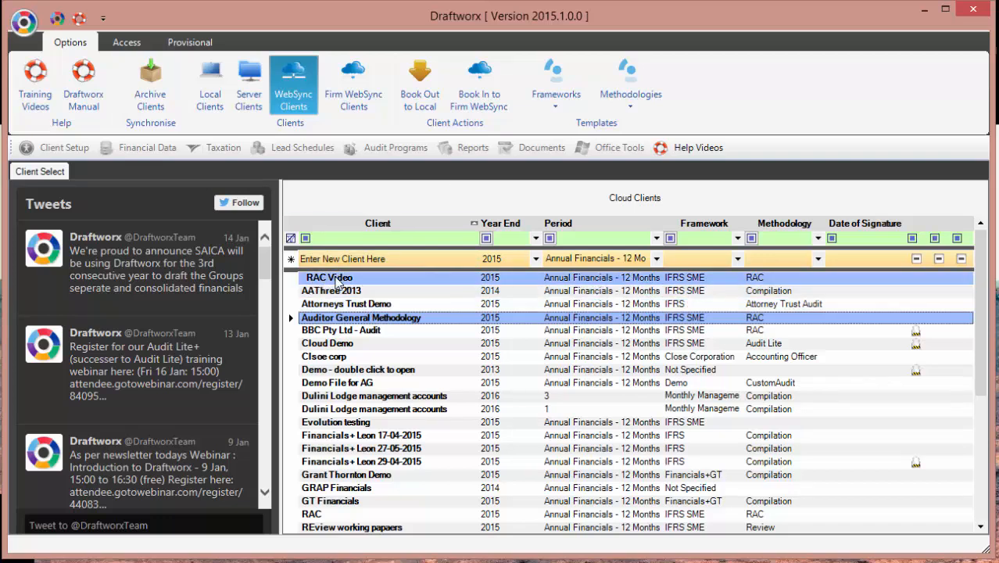
double_click(344, 279)
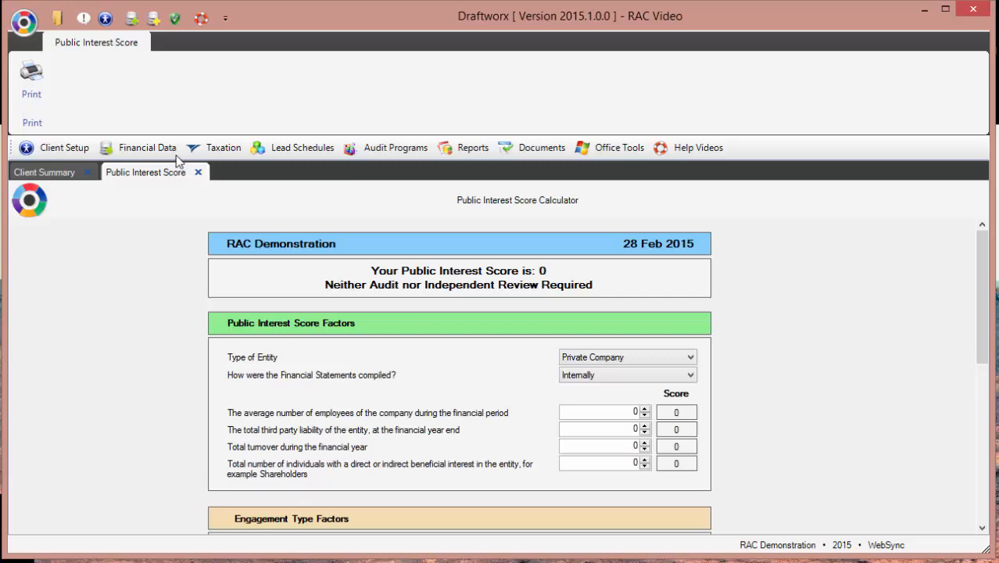
Step: Open RAC Video's Working Trial Balance and look over its account lines
click(150, 149)
click(154, 166)
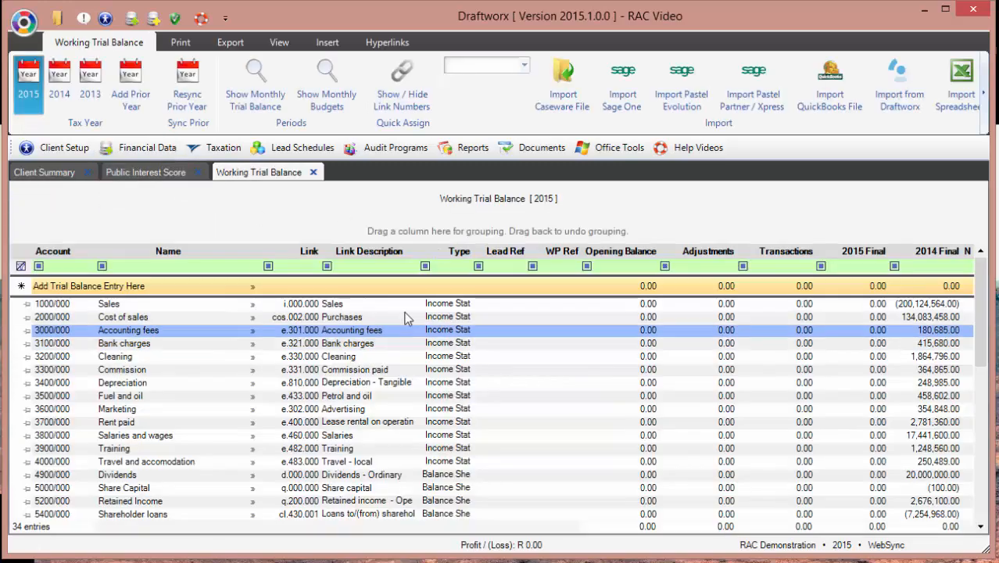
click(352, 355)
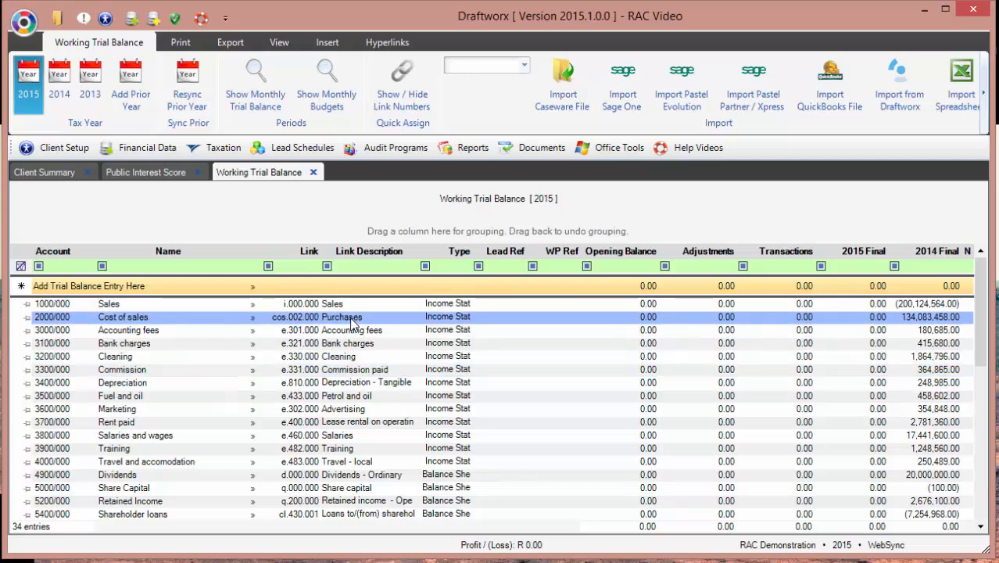
scroll(515, 359, down, 6)
scroll(874, 410, up, 6)
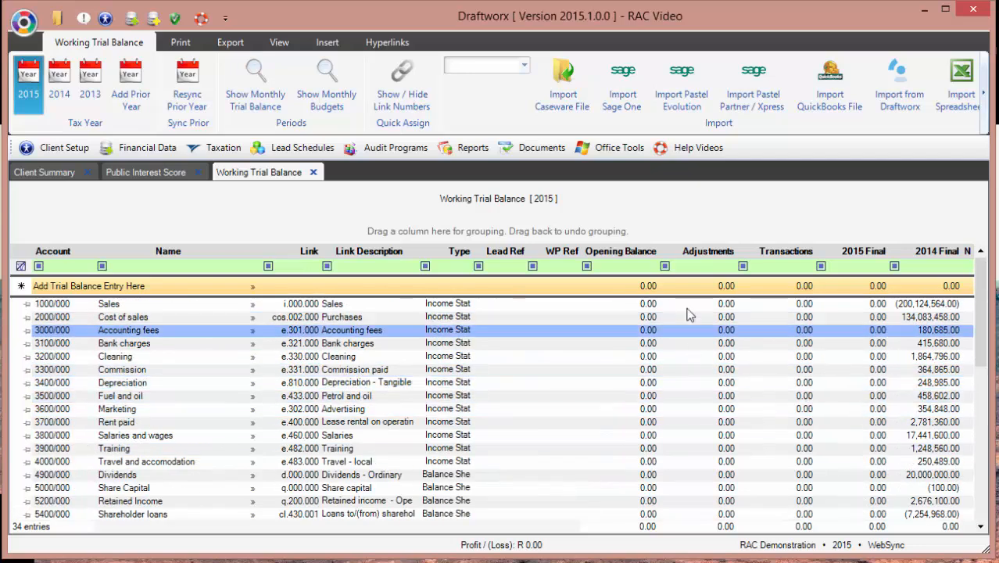
Step: Close the RAC Video client and return to the cloud clients list
click(30, 33)
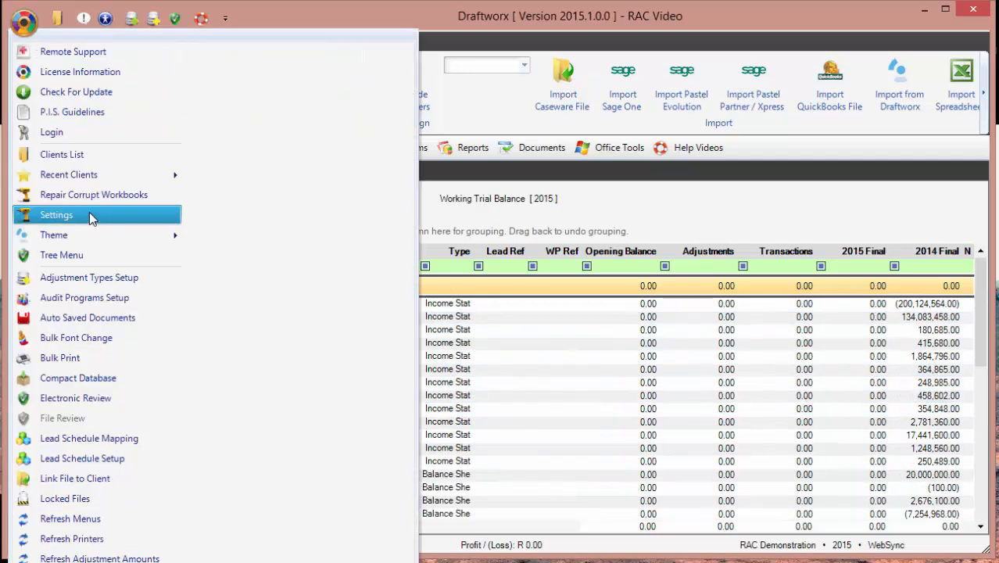
click(71, 154)
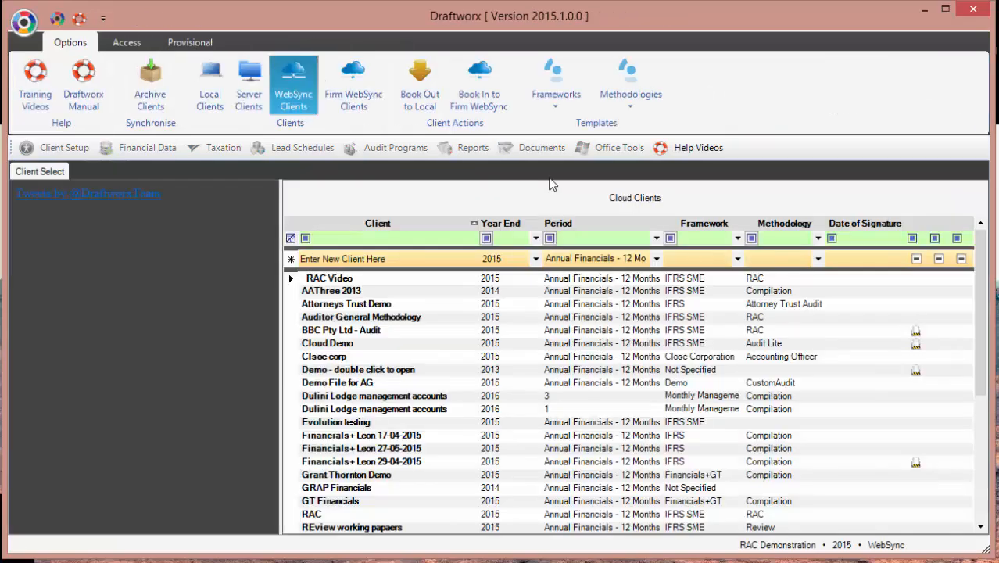
scroll(294, 367, down, 5)
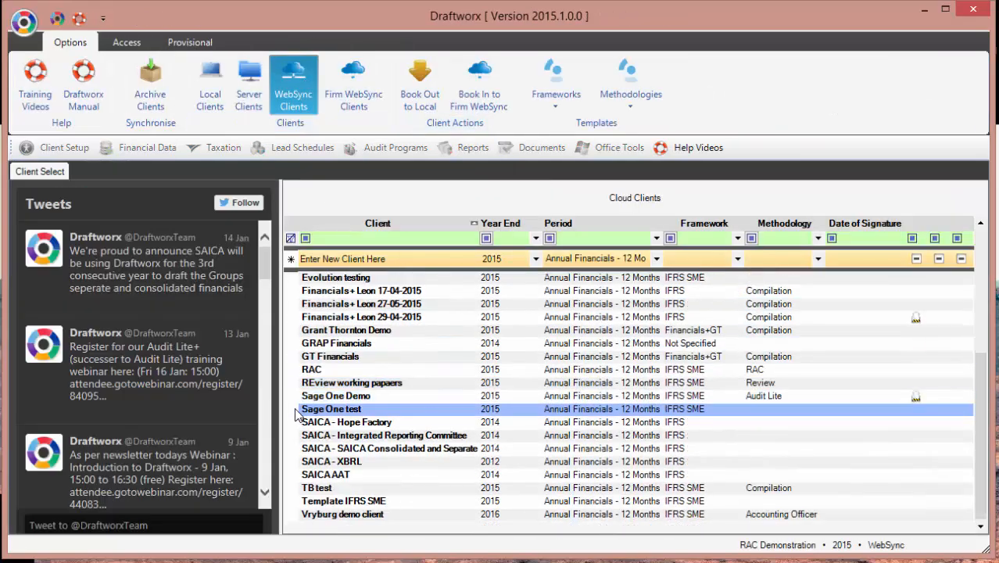
Step: Open the Sage One test client and its IFRS SME Financials workbook
double_click(296, 410)
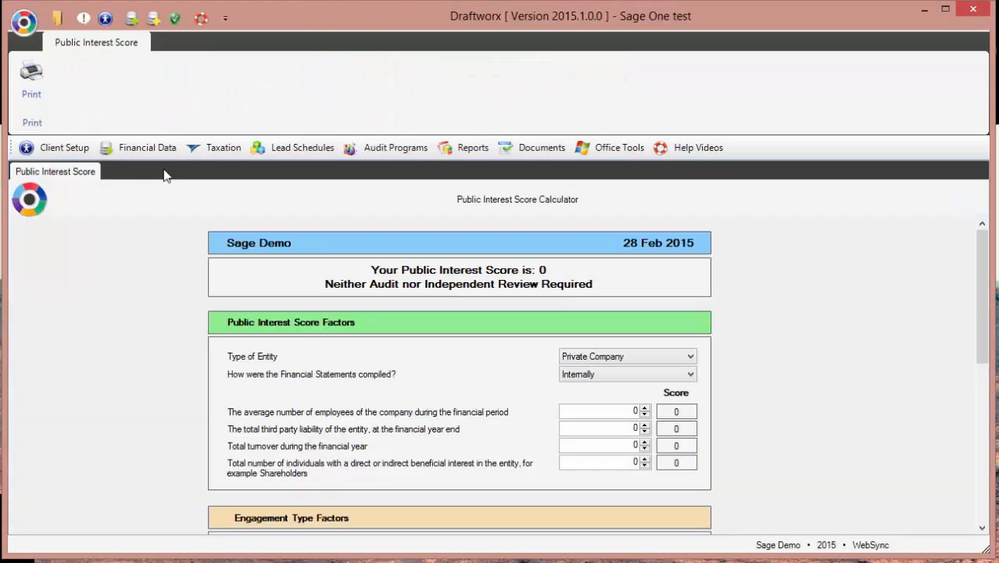
click(135, 150)
click(155, 252)
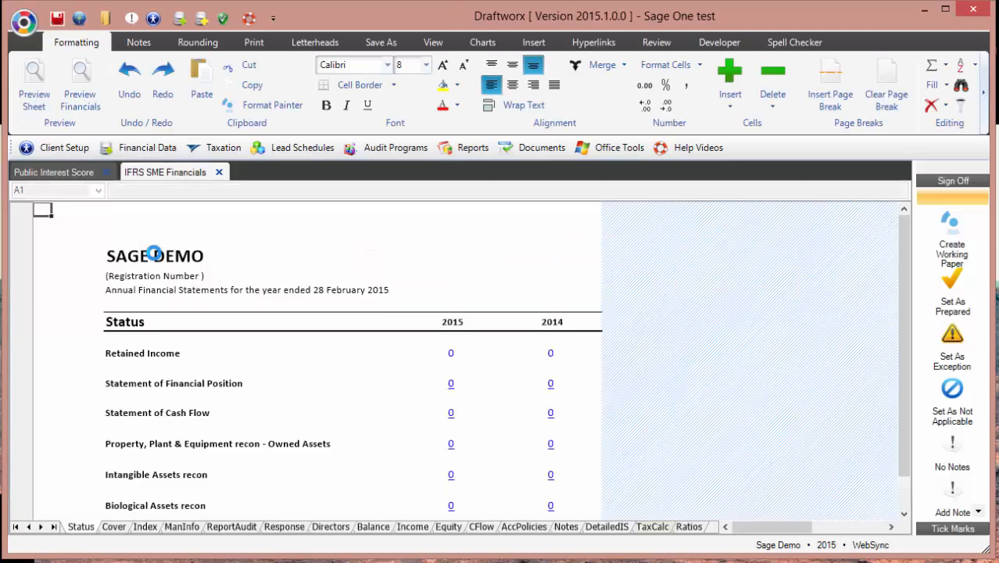
Step: Review the Balance sheet, then close the workbook without saving changes
click(373, 527)
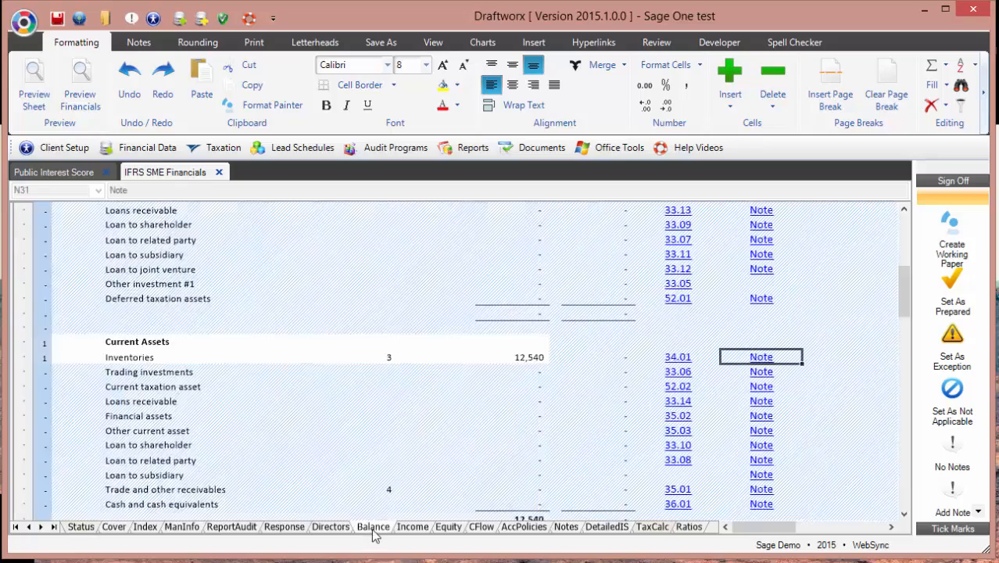
scroll(430, 453, up, 6)
scroll(428, 452, down, 10)
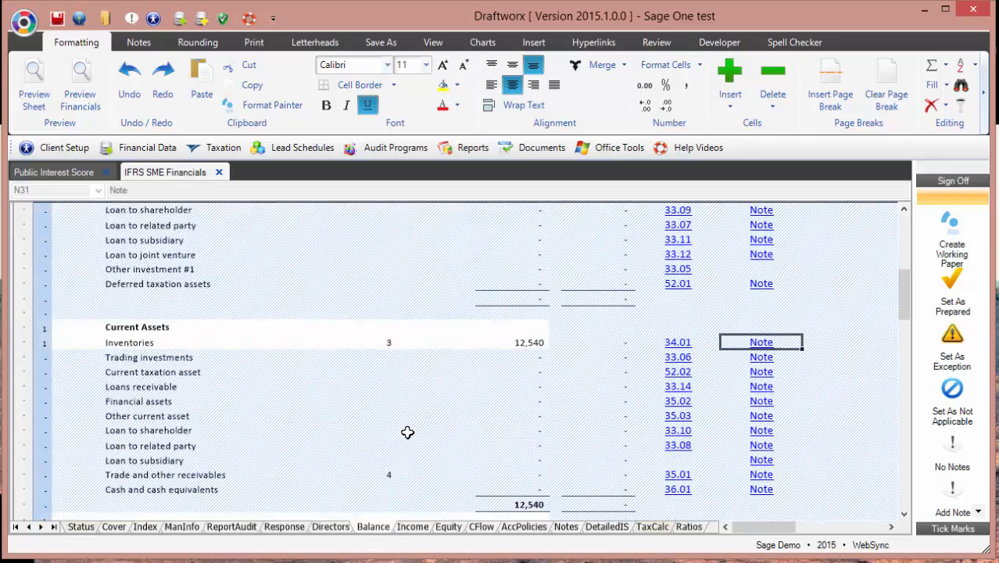
scroll(408, 433, down, 5)
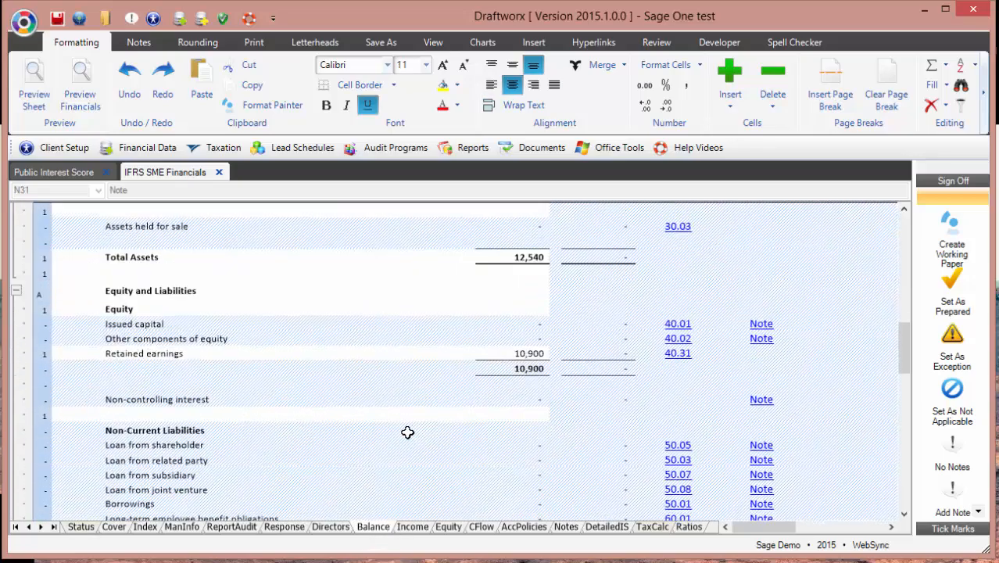
scroll(407, 433, up, 7)
scroll(407, 432, up, 8)
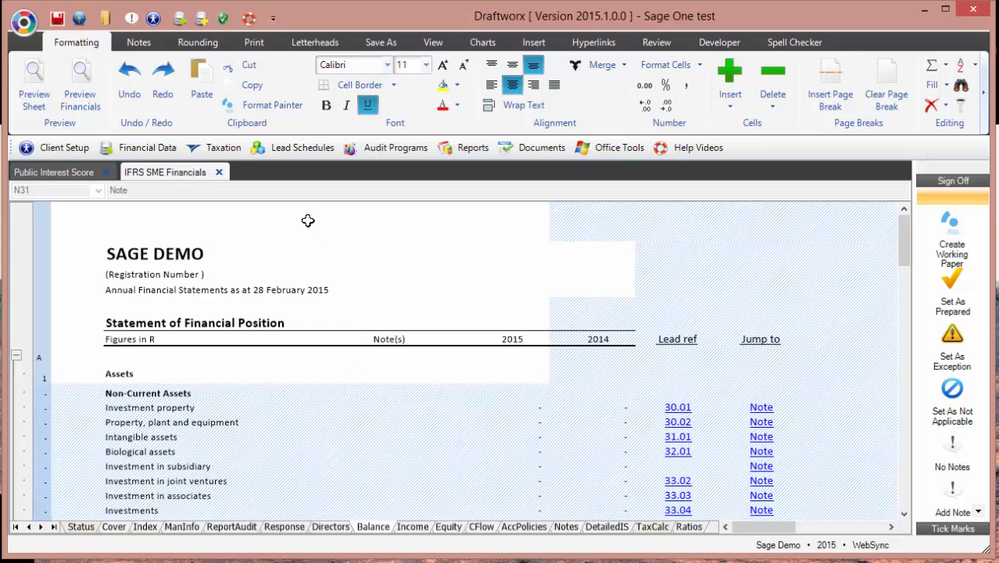
click(219, 172)
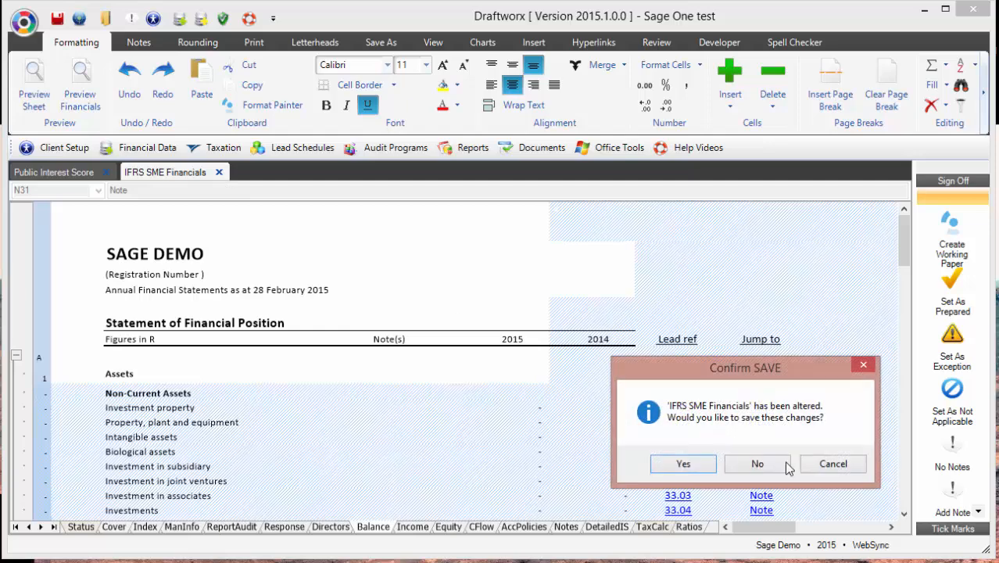
click(757, 464)
Step: Log in to the Draftworx Cloud portal with the account password and scroll down its Client List
click(23, 22)
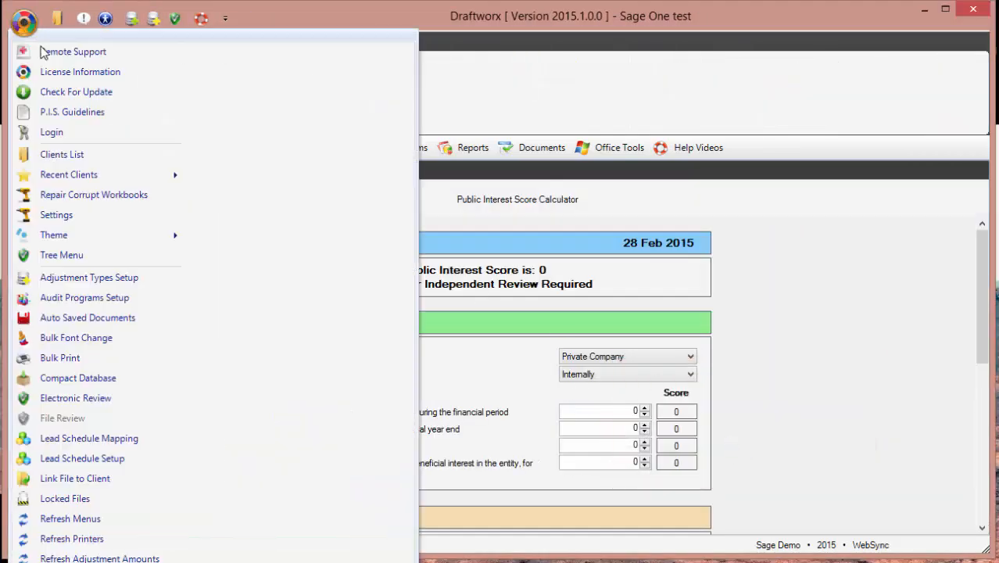
click(78, 211)
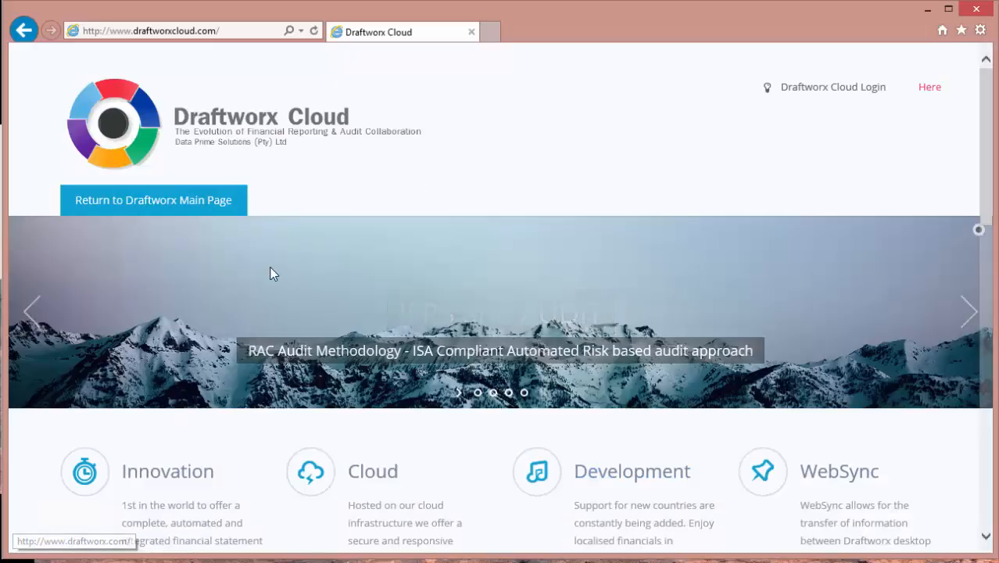
click(929, 88)
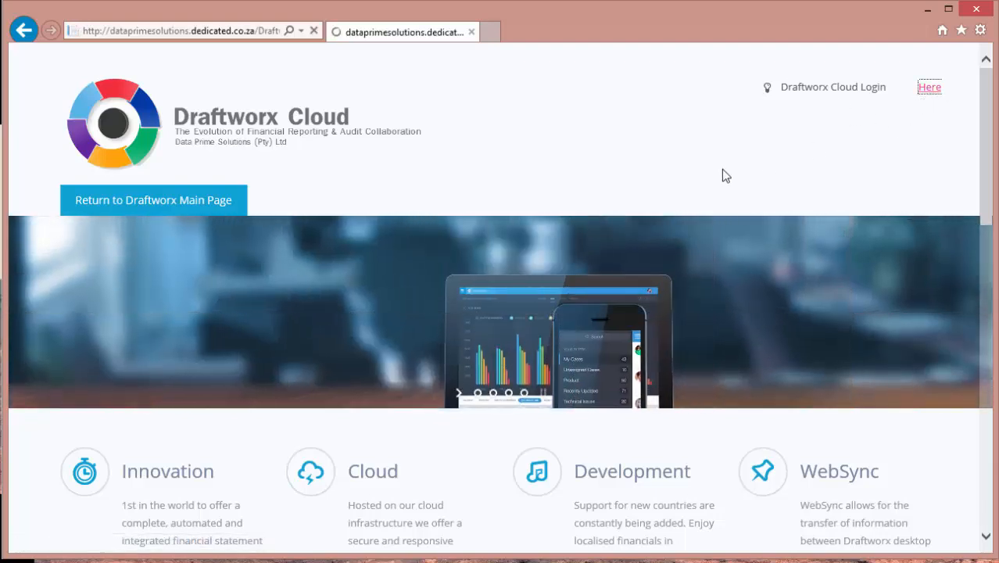
text(•••••••)
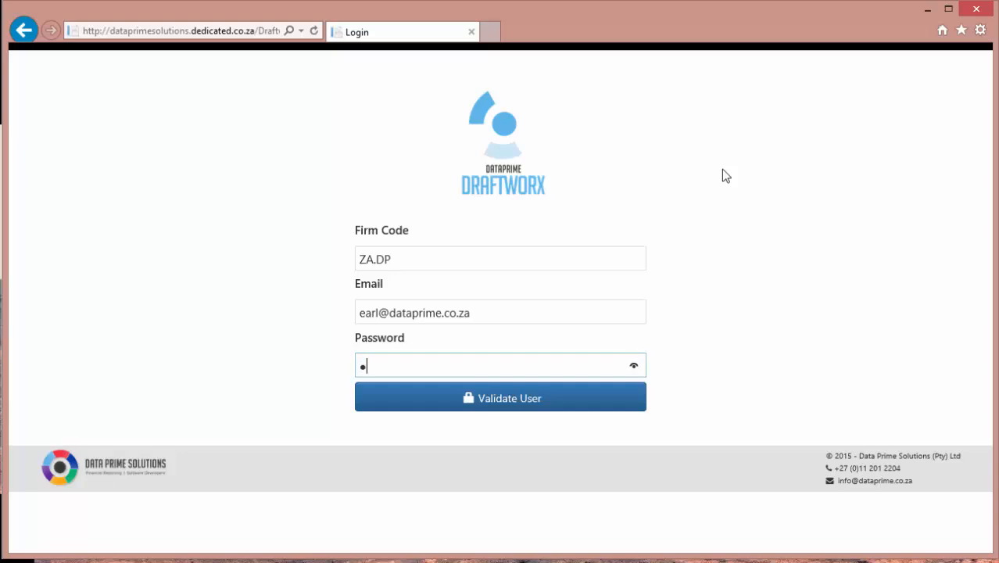
key(Return)
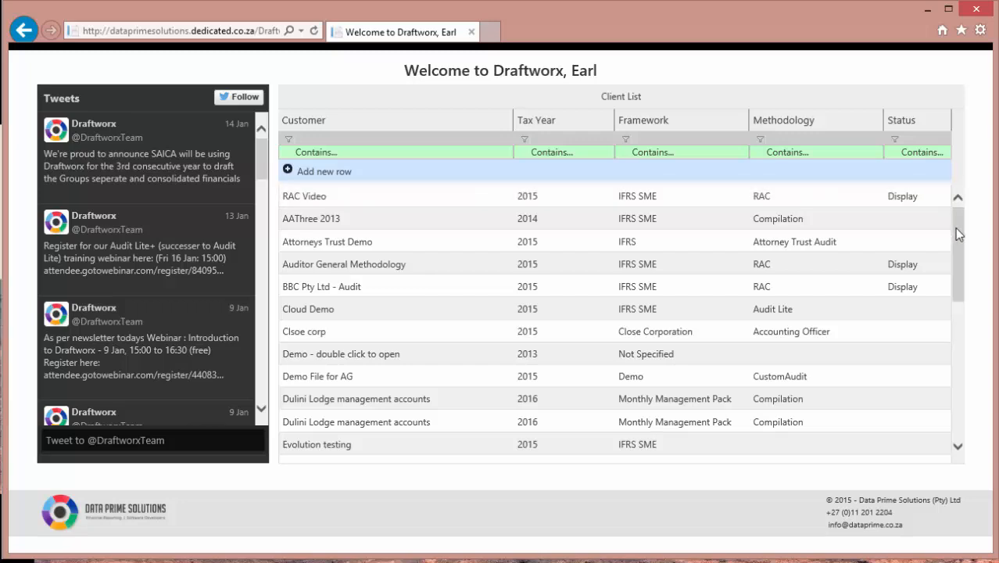
drag(954, 227, 947, 339)
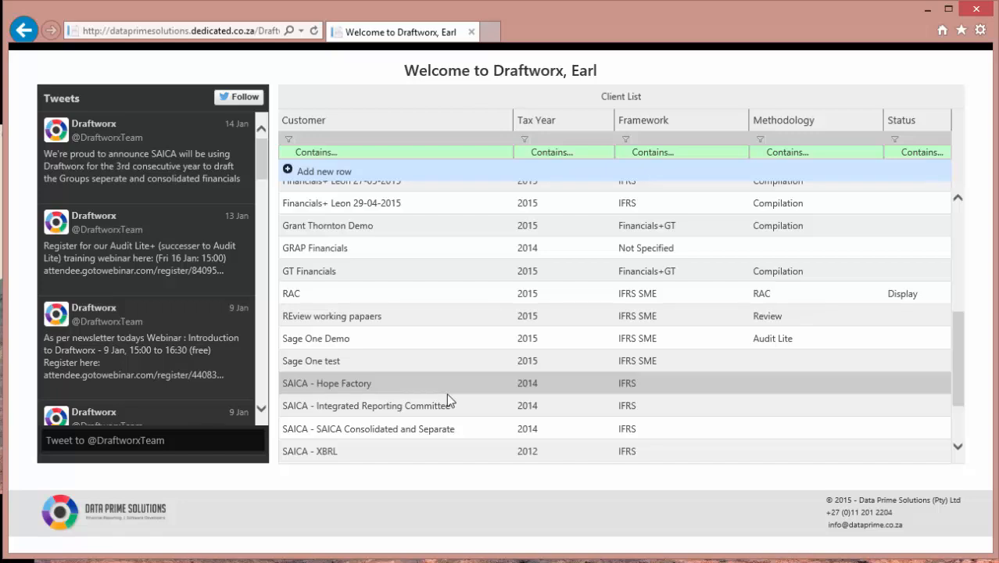
Step: Open Sage One test online, browse its Financial Data, Lead Schedules and Client Setup menus, then restore Draftworx
double_click(367, 359)
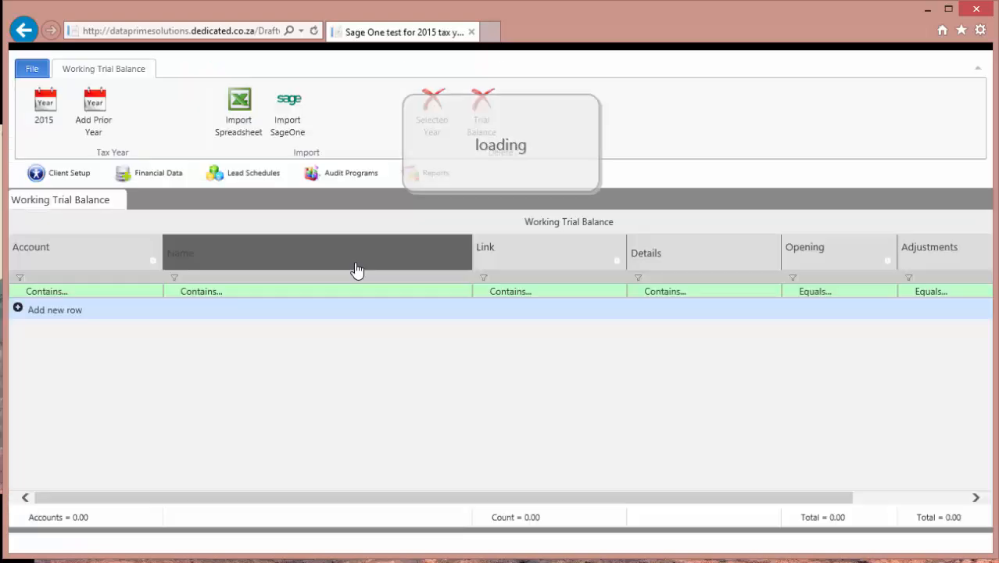
click(153, 172)
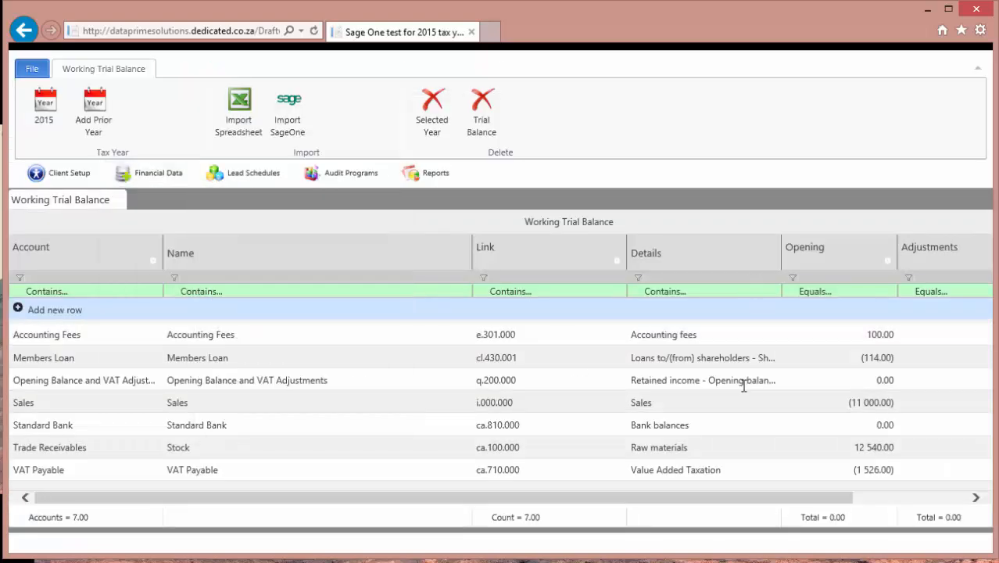
click(167, 179)
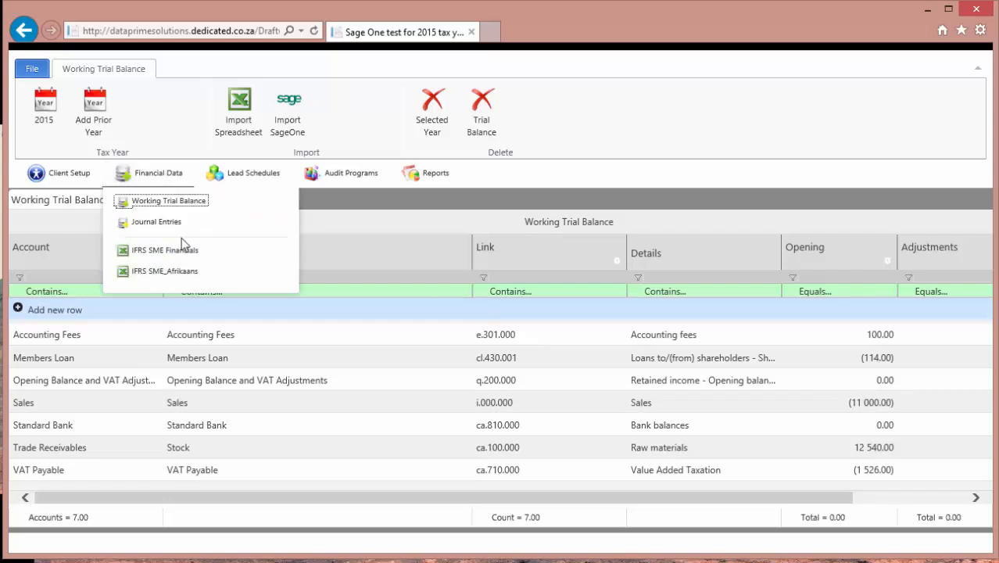
click(236, 173)
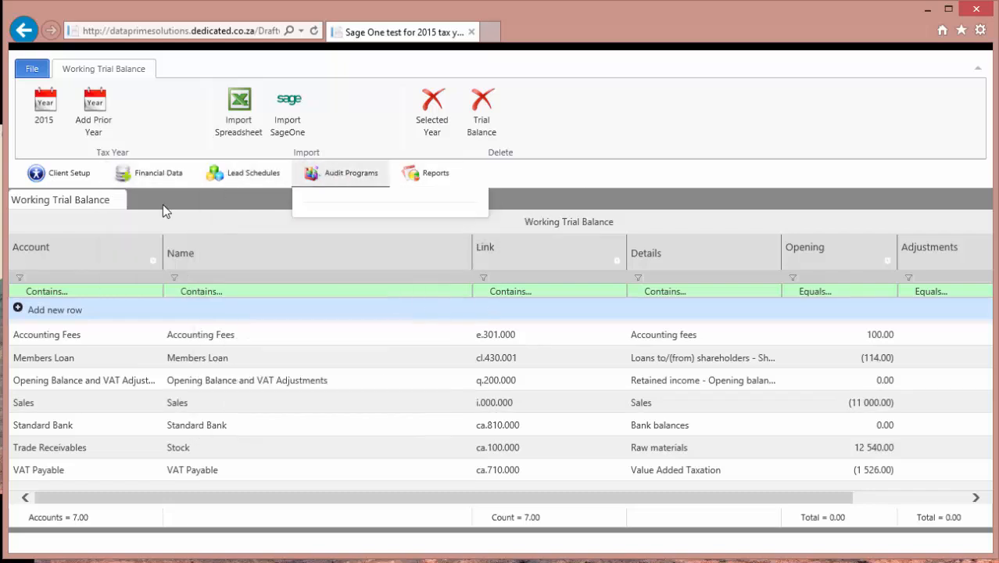
click(40, 175)
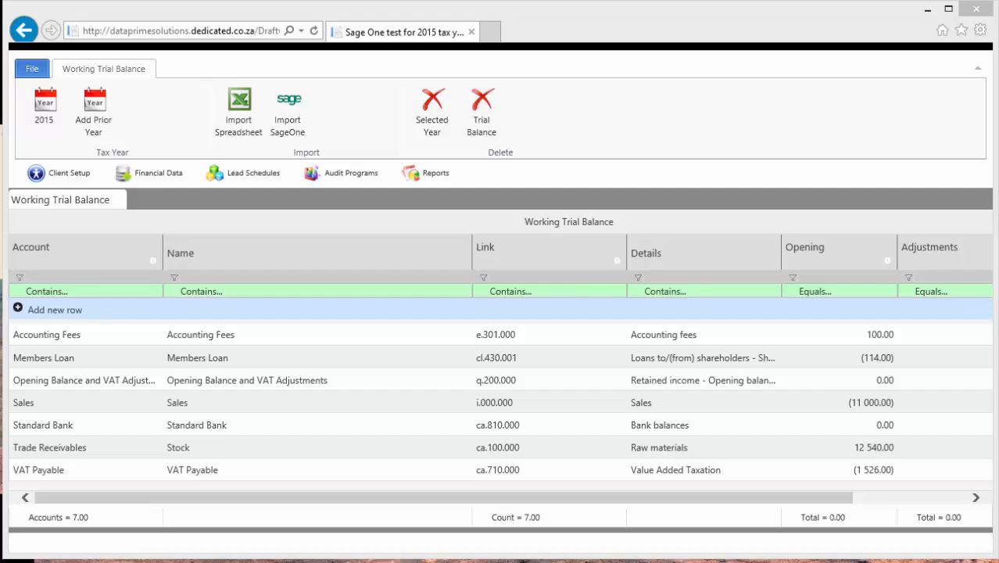
click(369, 562)
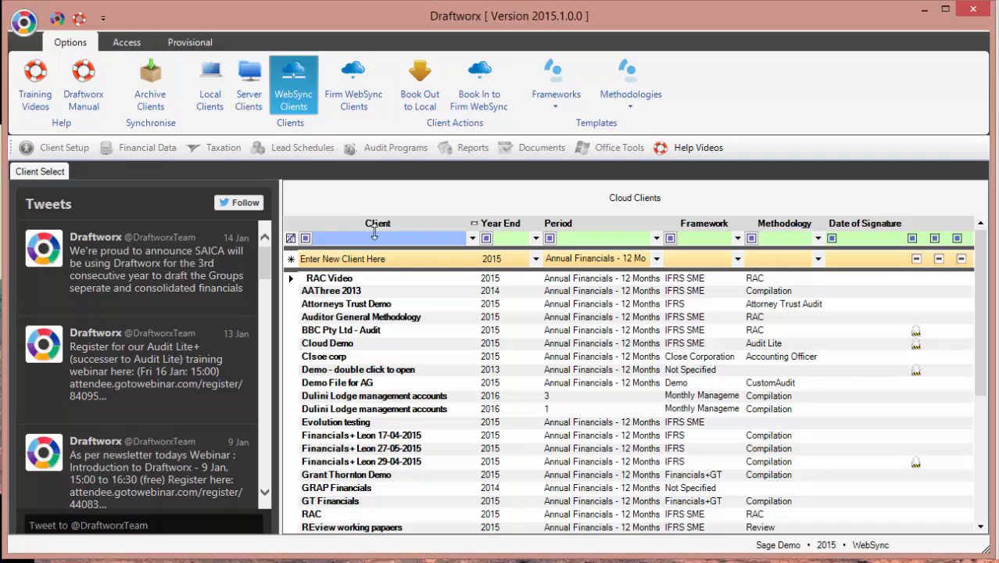
Step: Select a client in the Cloud Clients list
click(340, 382)
click(338, 305)
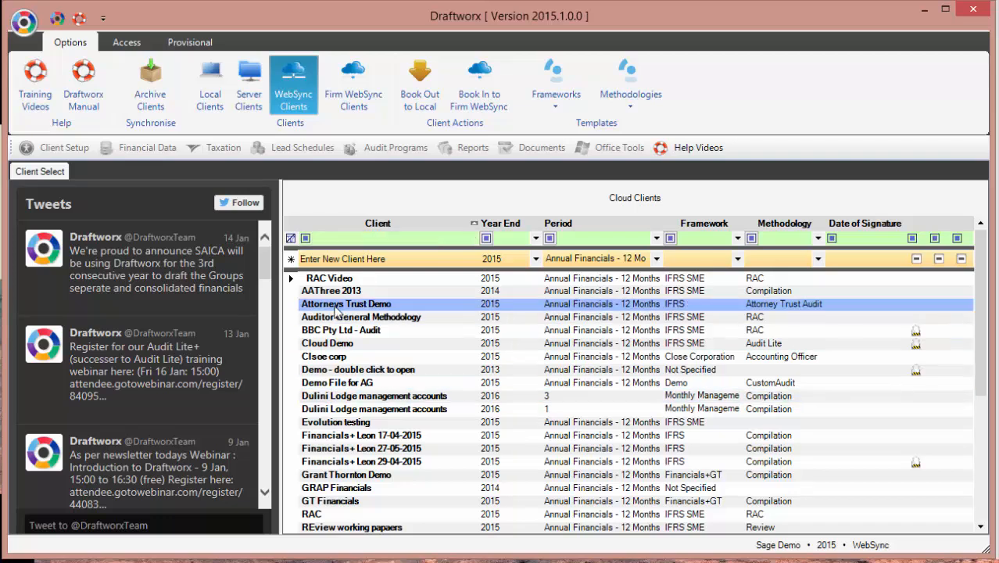
click(345, 292)
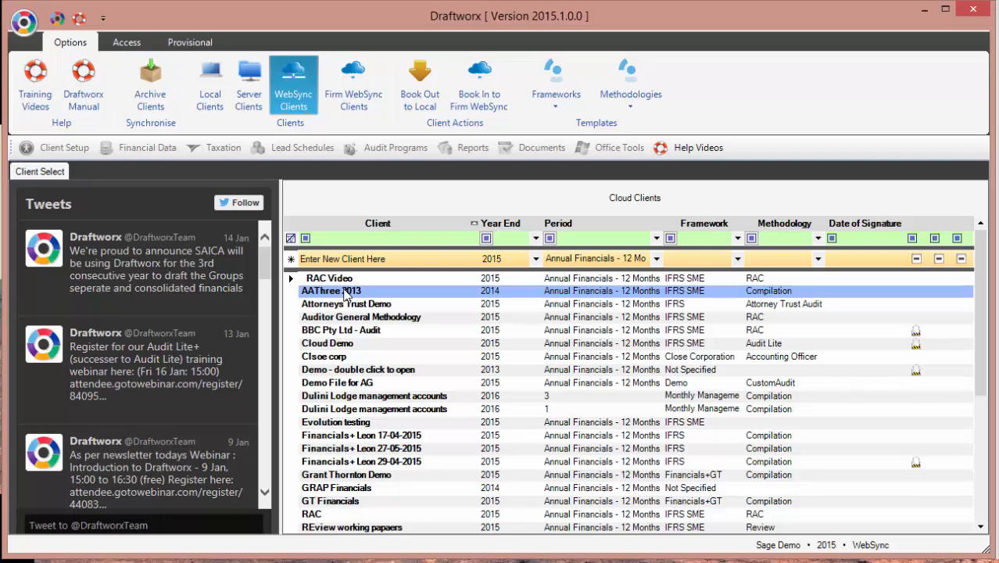
Step: Launch Remote Support from the application menu to start a QuickSupport session
click(23, 22)
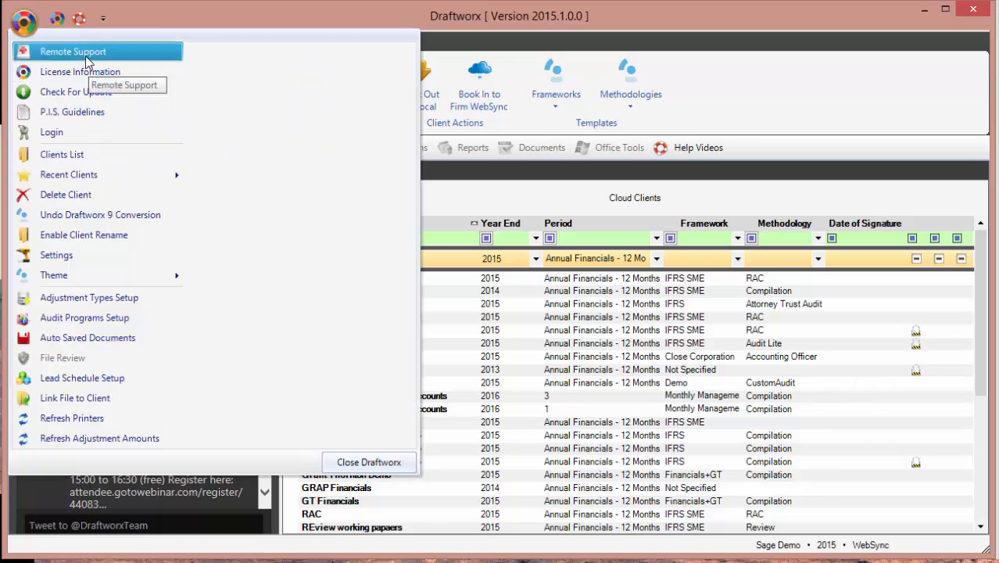
click(524, 255)
click(606, 291)
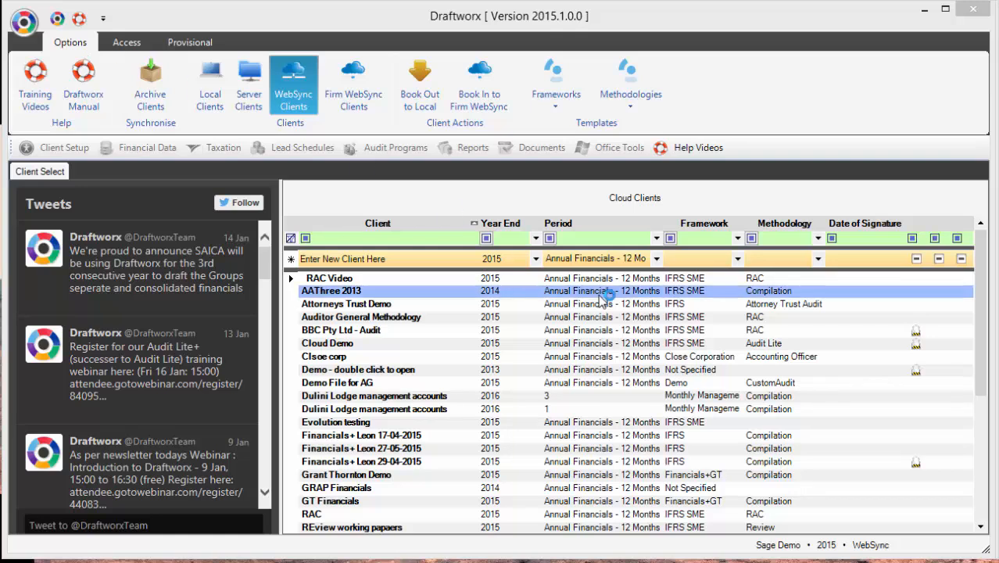
click(618, 303)
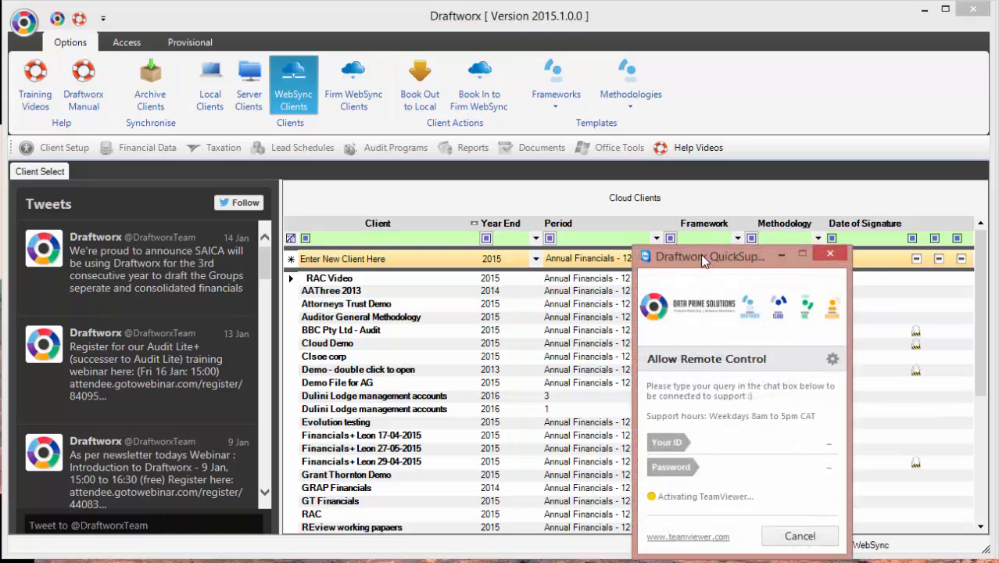
Step: Send support the messages 'Good day :)' and 'Please could you assist me with a small change'
drag(701, 254, 528, 17)
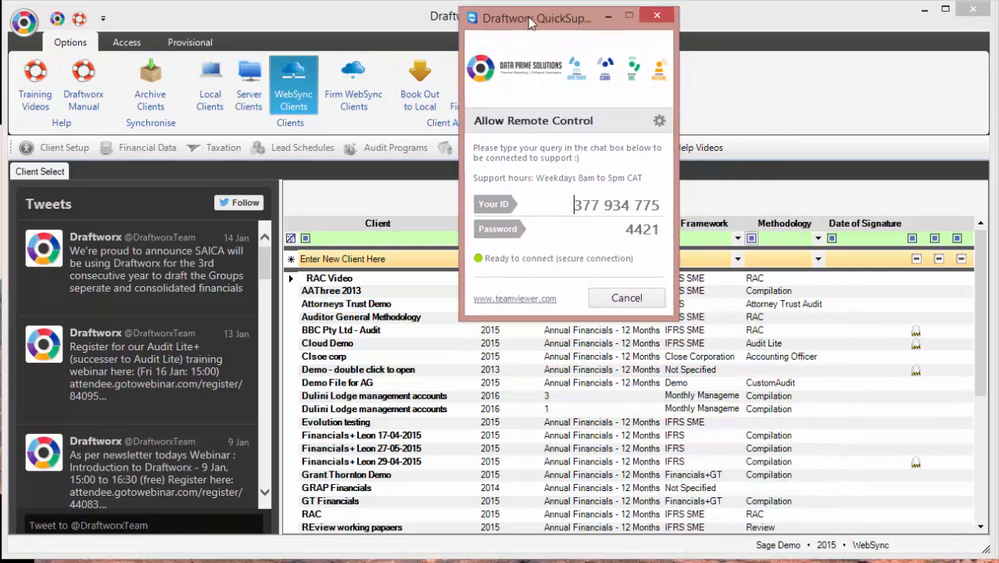
click(550, 346)
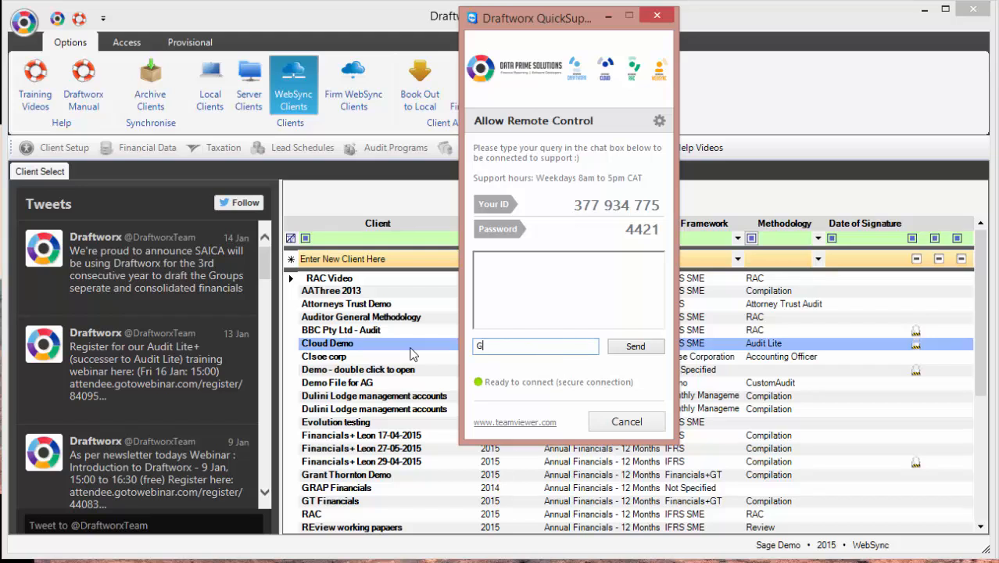
text(Good day :))
key(Return)
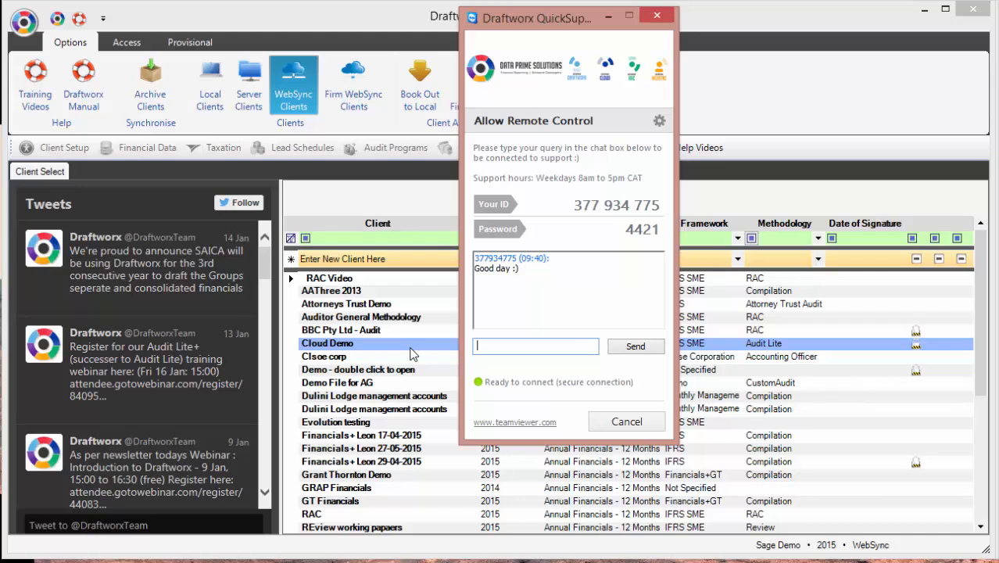
text(Please could you assist )
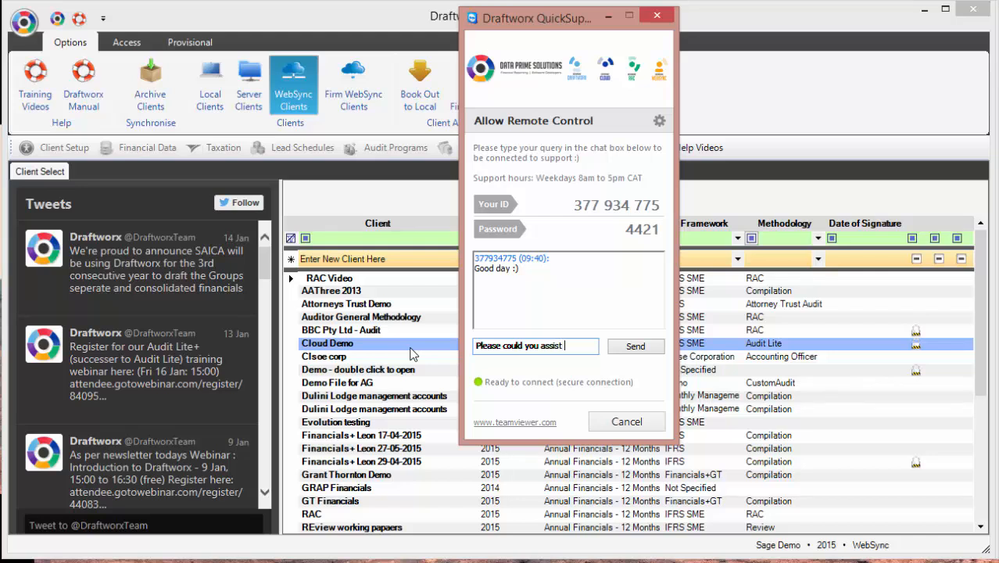
text(me with)
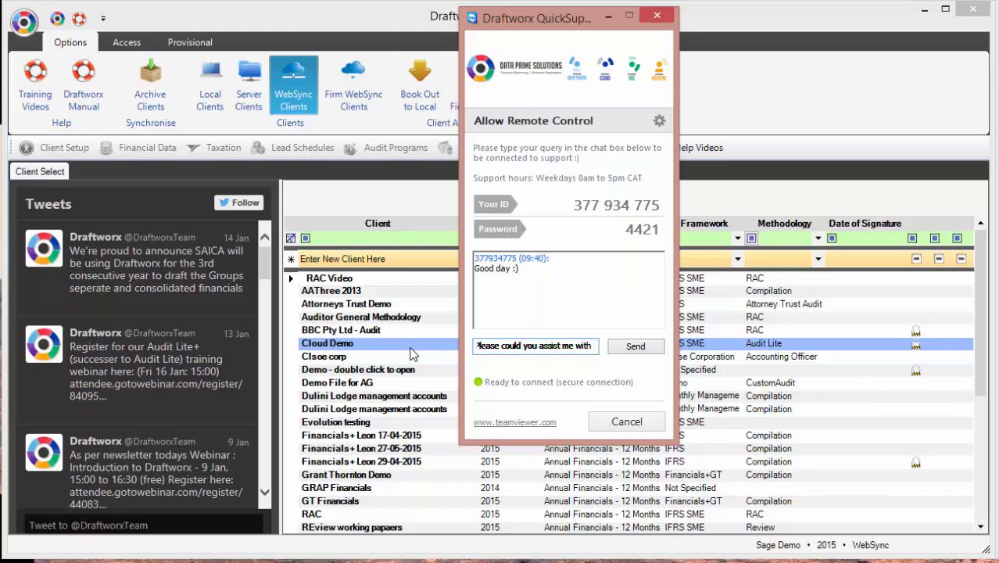
text( a)
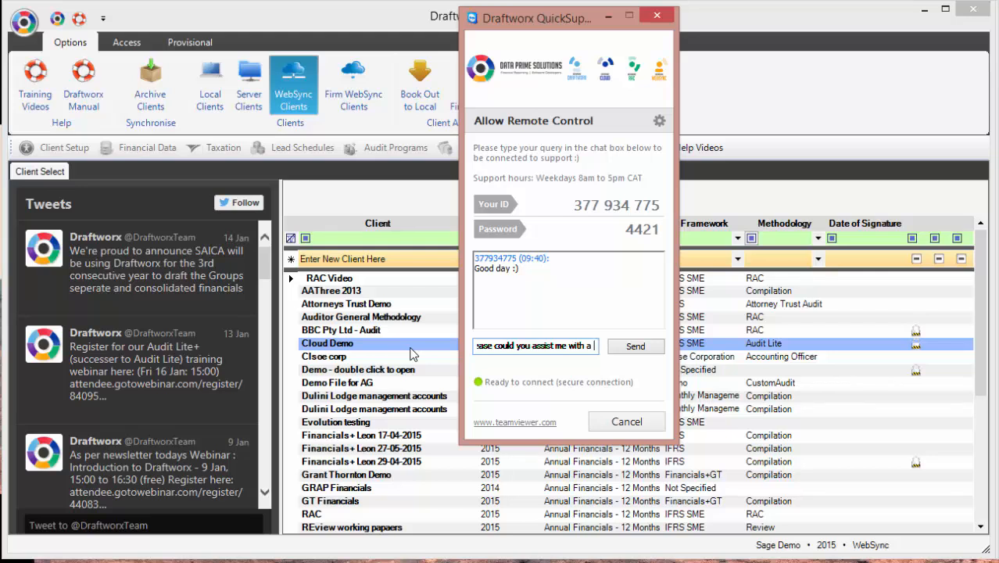
text( small change)
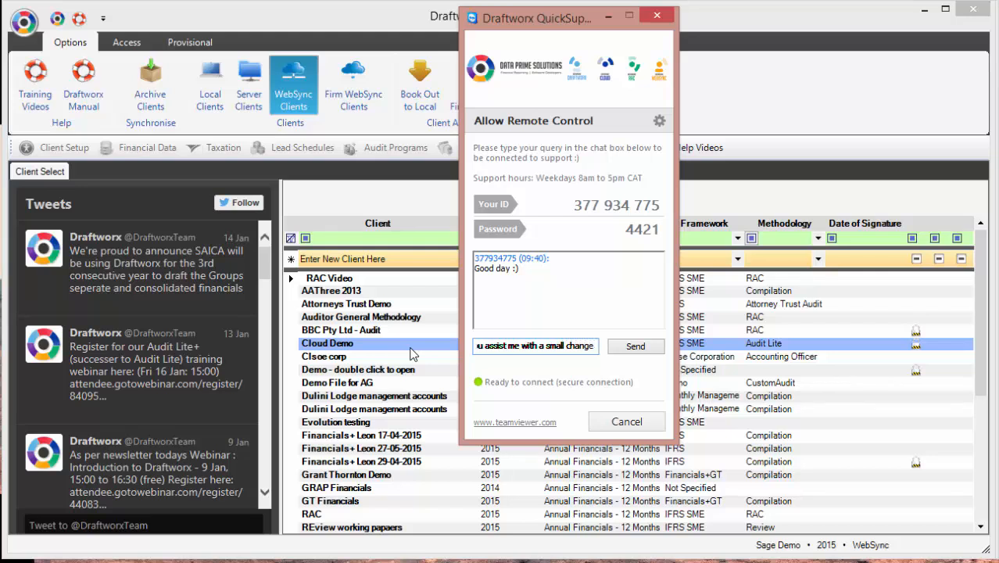
key(Return)
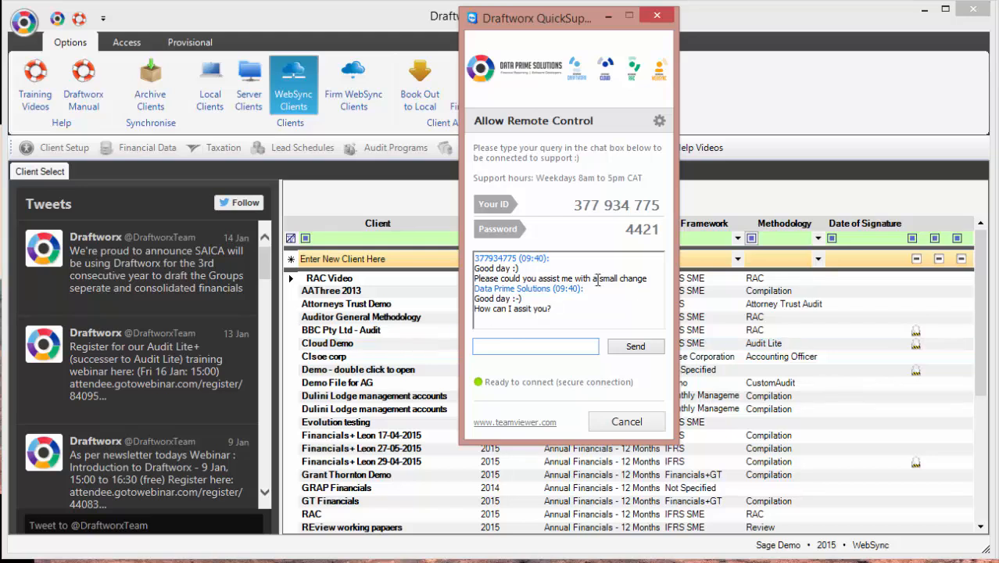
Step: Reply 'Not to worry, i came right, thank you!' to support and close the QuickSupport window
click(550, 345)
text(Not to worry, i came right, t)
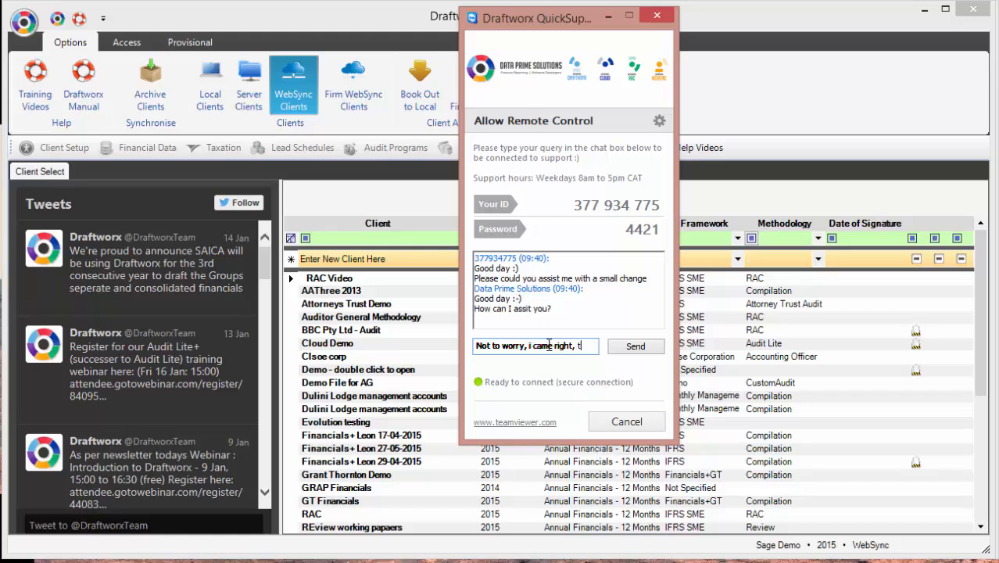
text(hank you!)
key(Return)
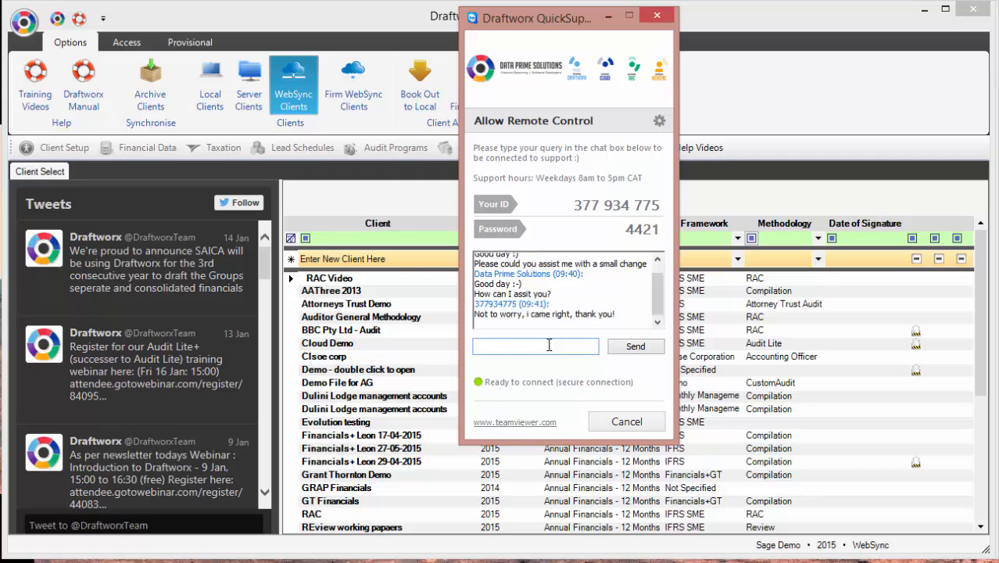
click(656, 17)
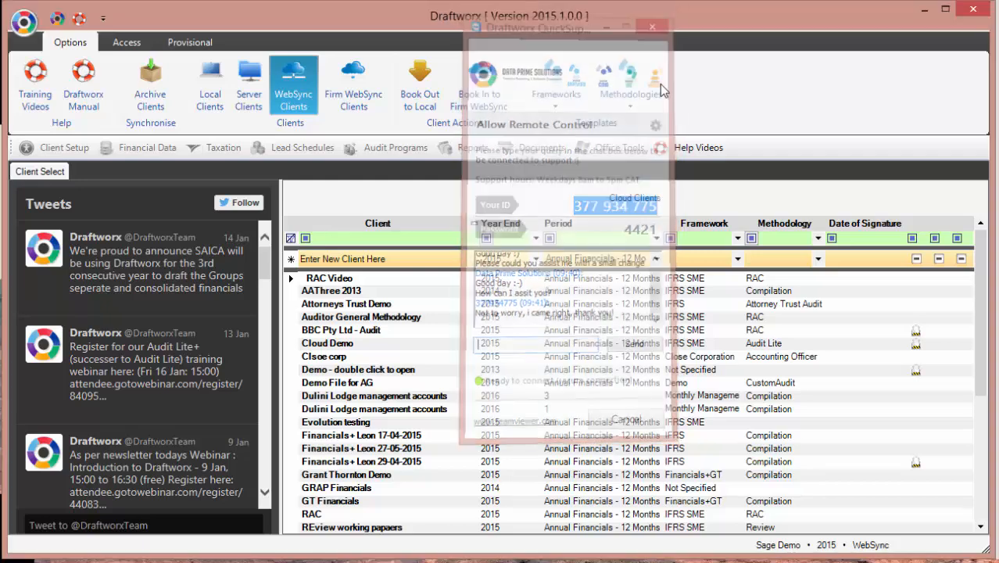